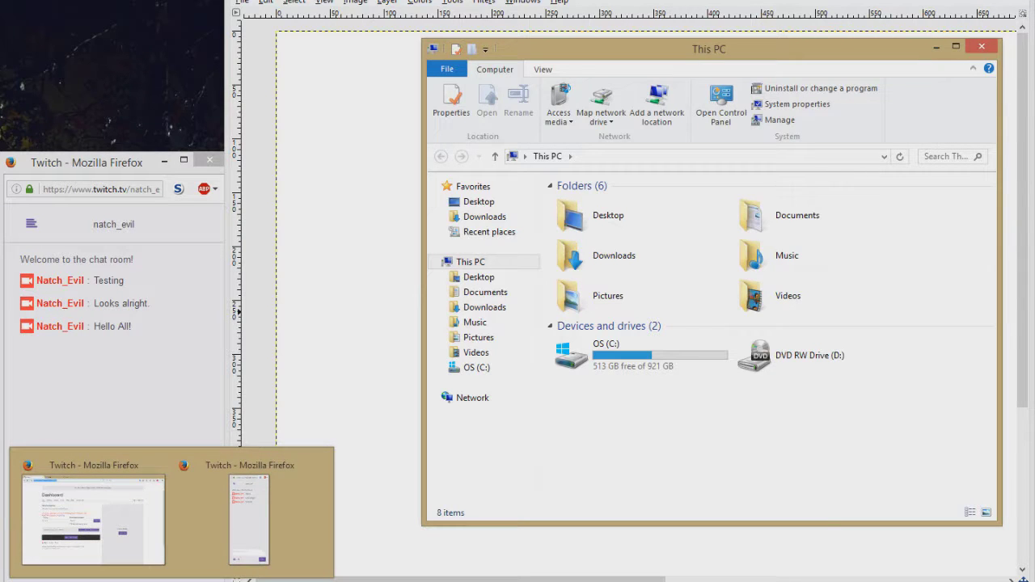
Step: Open the Scarlet Acres folder on the C: drive
double_click(641, 355)
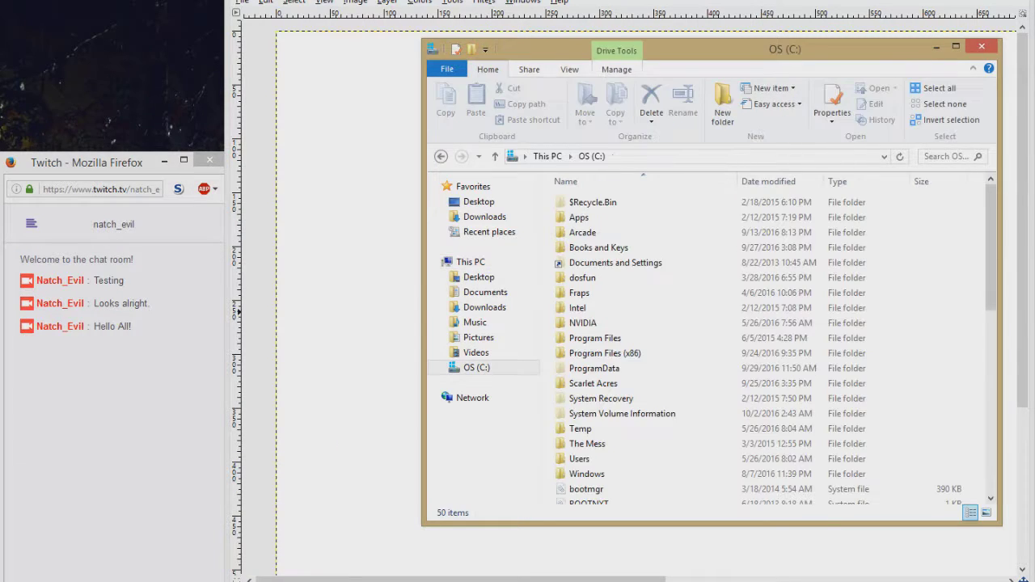
double_click(593, 383)
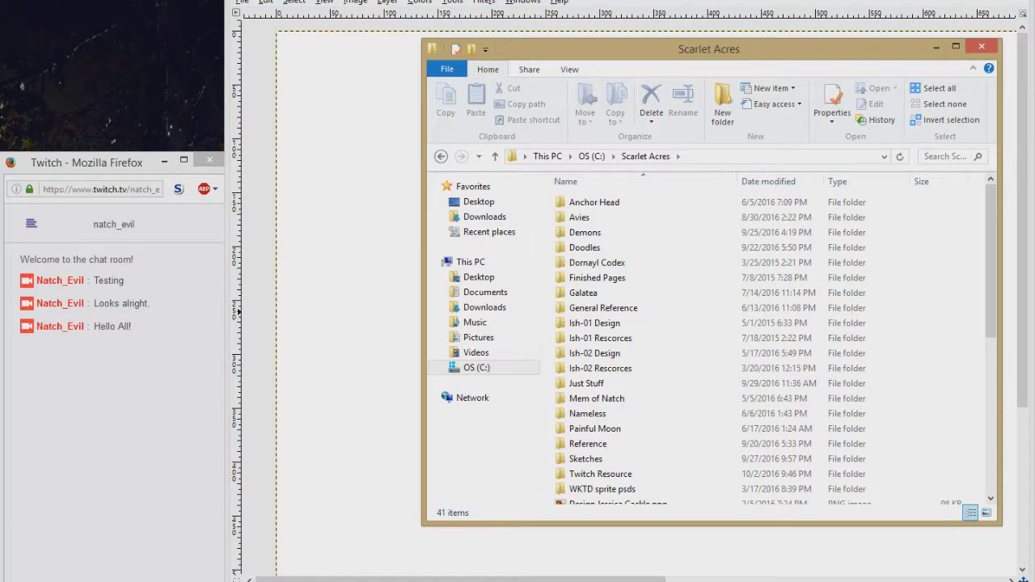
Step: Check the contents of the Ish-02 Design folder for a character reference
key(Down)
key(Down)
key(Down)
key(Down)
key(Down)
key(Down)
key(Down)
key(Down)
key(Down)
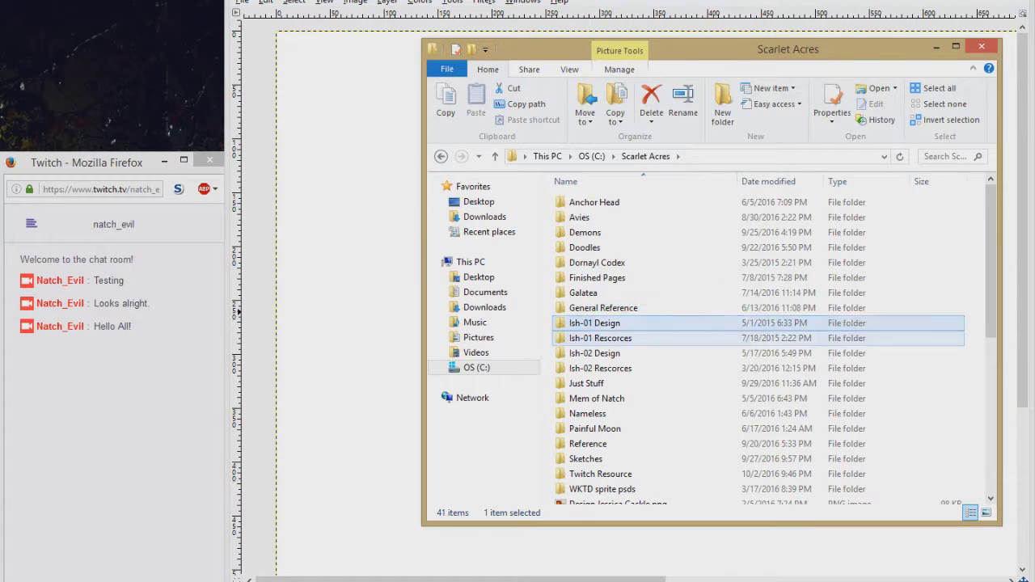
key(Up)
key(Down)
key(Down)
key(Return)
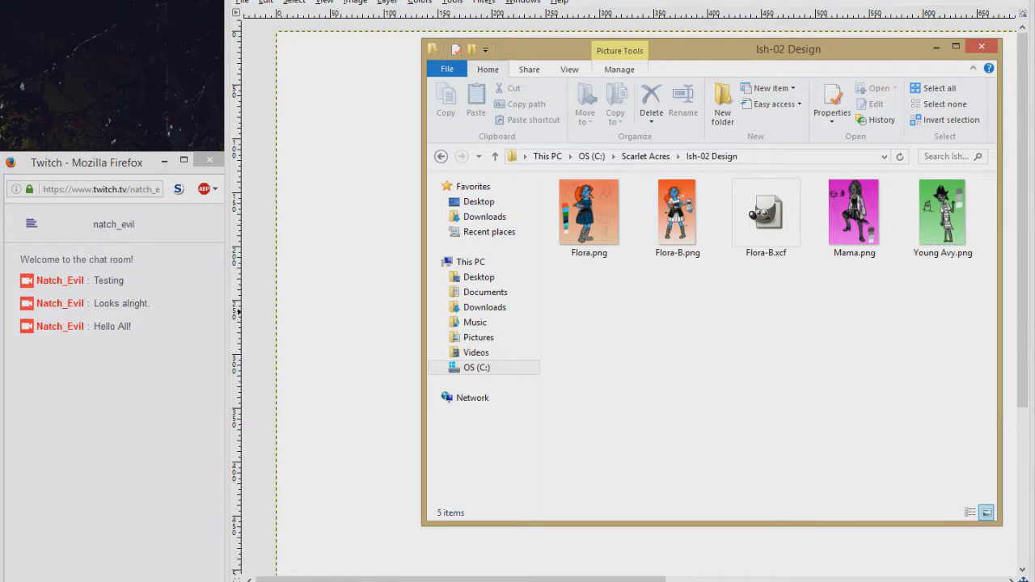
Step: Look through the character design files in the Ish-01 Design folder
key(BackSpace)
key(Up)
key(Return)
key(Down)
key(Down)
key(Down)
key(Down)
key(Down)
key(Down)
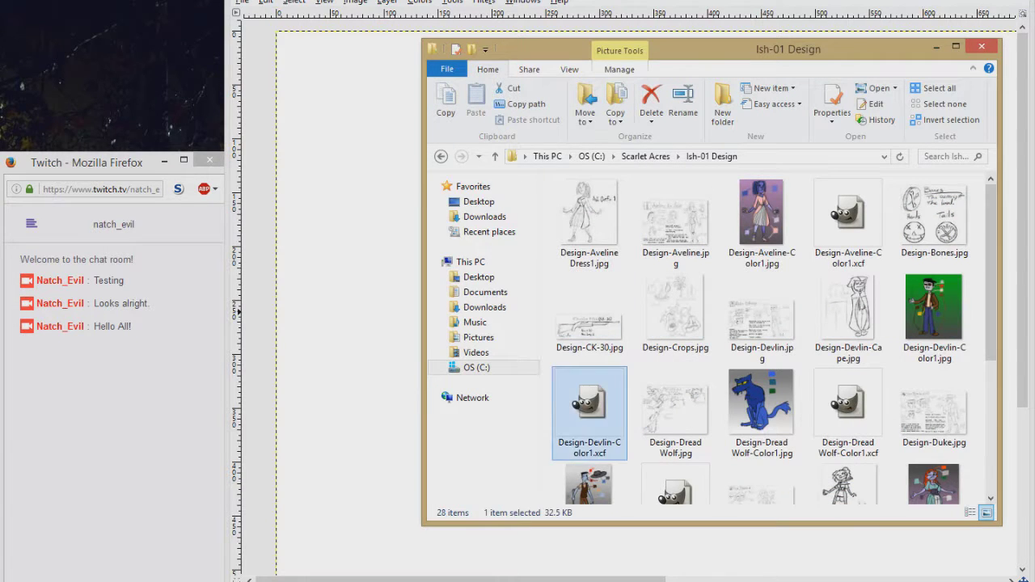
key(Up)
key(Up)
key(Up)
key(Up)
key(Up)
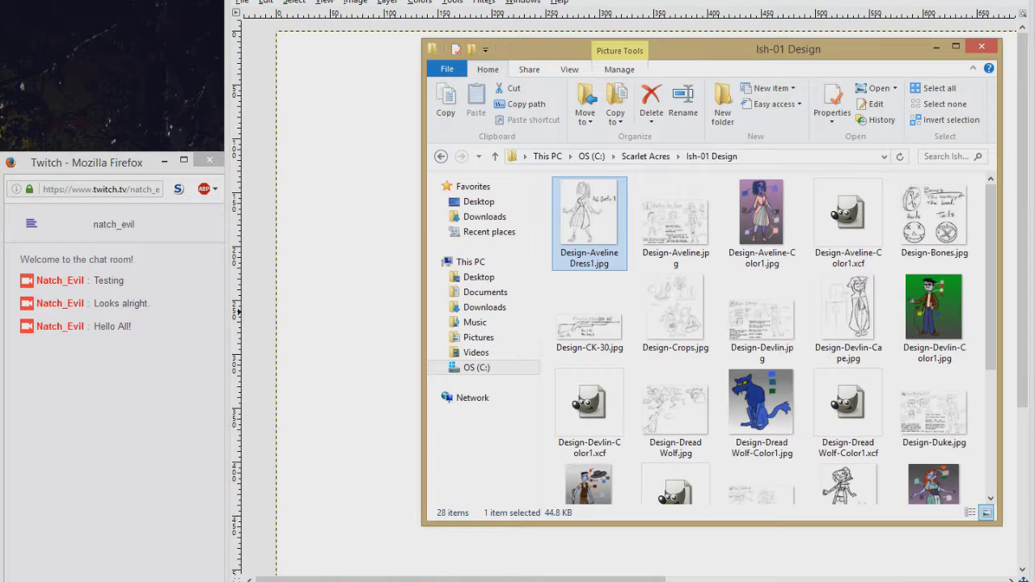
Step: Return to the Scarlet Acres folder and select Scarlet-Banner.jpg near the end of the file list
key(BackSpace)
key(Down)
key(Down)
key(Down)
key(Down)
key(Down)
key(Down)
key(Down)
key(Down)
key(Down)
key(Down)
key(Down)
key(Down)
key(Down)
key(Down)
key(Down)
key(Down)
key(Down)
key(Down)
key(Down)
key(Down)
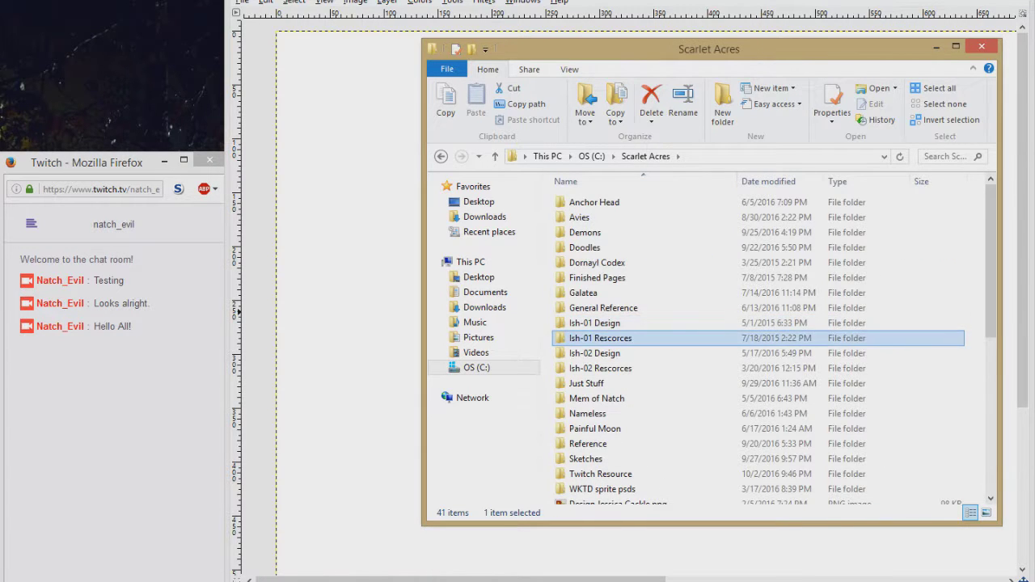
key(Up)
key(Up)
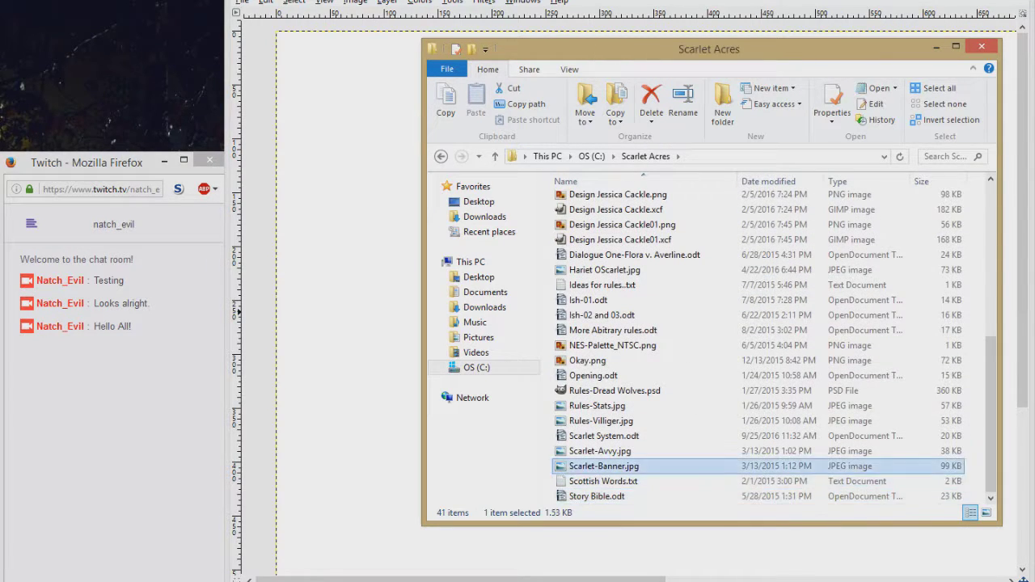
Step: Open the selected picture in the photo viewer and browse to the character design Hariet OScarlet.jpg
key(Return)
key(Left)
key(Left)
key(Left)
key(Left)
key(Left)
key(Left)
key(Left)
key(Left)
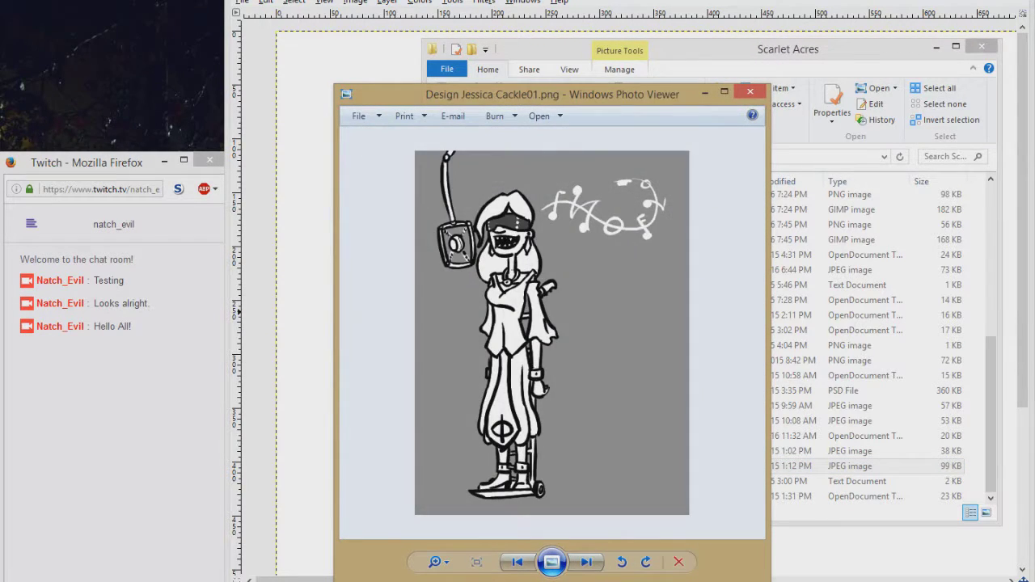
key(Right)
key(Right)
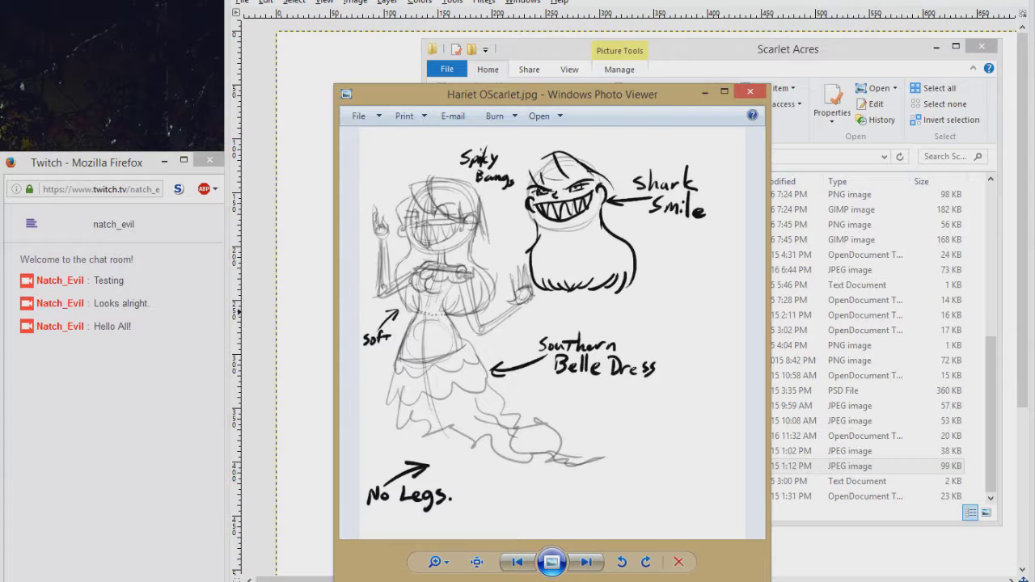
Step: Move the reference picture beside the canvas, bring the chat and drawing windows back into view, and zoom the canvas out
drag(636, 105, 301, 0)
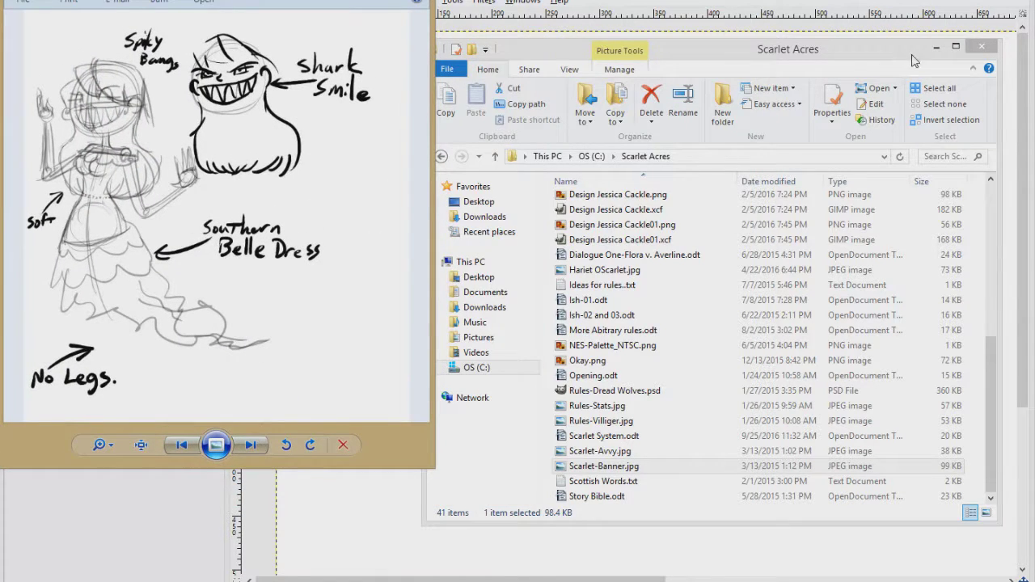
click(203, 519)
click(323, 517)
key(minus)
drag(389, 415, 822, 207)
key(ctrl+z)
drag(677, 73, 487, 305)
key(ctrl+z)
Step: Sketch the figure's curved body sweeping into a legless tail, and the round head with its facial guidelines
drag(480, 120, 578, 394)
drag(569, 324, 462, 484)
mouse_move(495, 59)
mouse_down()
mouse_move(511, 61)
mouse_move(453, 113)
mouse_move(473, 142)
mouse_up()
drag(499, 59, 490, 162)
drag(511, 98, 495, 162)
drag(441, 117, 556, 130)
Step: Rough in the torso and shoulder line, one bent raised arm, and one outstretched arm with simple hand shapes
mouse_move(469, 145)
mouse_down()
mouse_move(487, 194)
mouse_move(544, 259)
mouse_move(566, 305)
mouse_up()
mouse_move(451, 190)
mouse_down()
mouse_move(507, 175)
mouse_move(534, 194)
mouse_move(493, 235)
mouse_move(576, 279)
mouse_move(583, 259)
mouse_move(566, 249)
mouse_move(566, 343)
mouse_move(490, 348)
mouse_move(408, 471)
mouse_move(623, 347)
mouse_move(485, 420)
mouse_move(437, 477)
mouse_move(620, 178)
mouse_up()
drag(506, 176, 676, 166)
drag(433, 197, 383, 246)
drag(397, 158, 382, 225)
drag(395, 106, 397, 145)
mouse_move(692, 133)
mouse_down()
mouse_move(696, 165)
mouse_move(705, 113)
mouse_move(724, 122)
mouse_up()
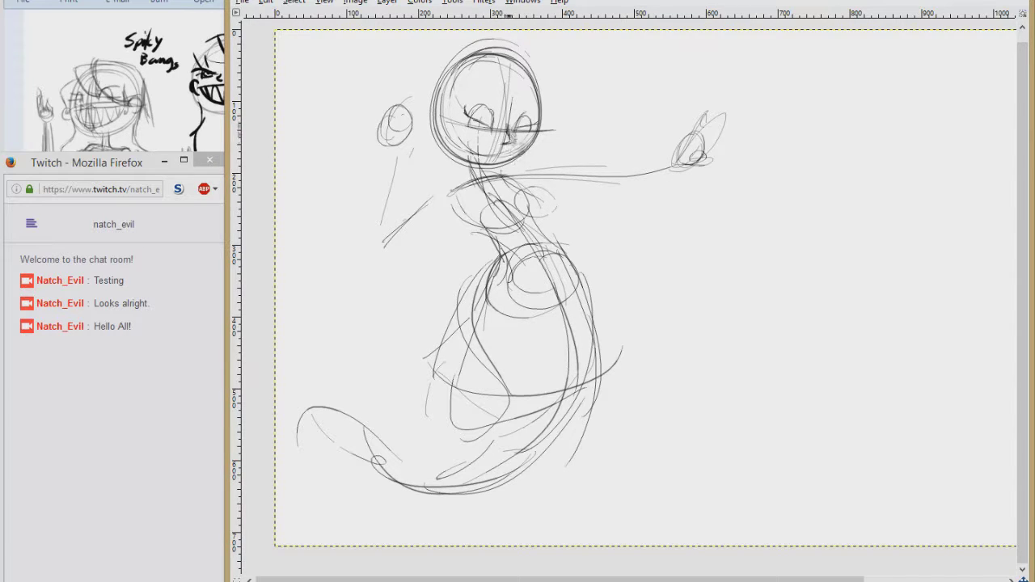
Step: Sketch the wide smile and eyebrows on the face, and bring the reference picture in front of the chat window
drag(469, 133, 483, 168)
drag(518, 95, 537, 94)
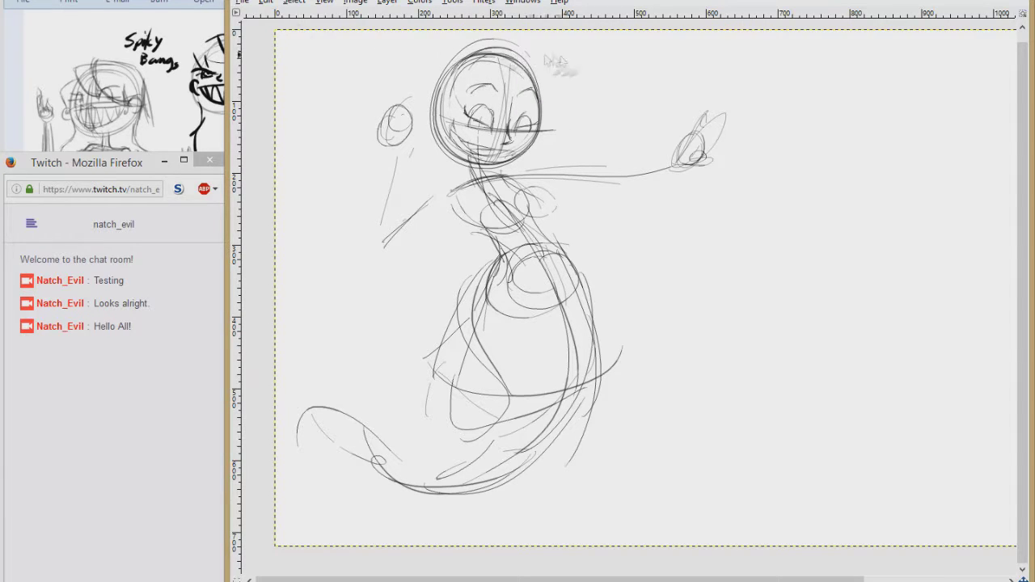
key(alt+Tab)
key(alt+Tab)
Step: Build up the bent raised arm with contour lines for the upper arm and forearm
drag(445, 199, 380, 244)
drag(455, 211, 388, 251)
drag(402, 146, 385, 233)
mouse_move(392, 145)
mouse_down()
mouse_move(370, 242)
mouse_move(390, 242)
mouse_up()
Step: Refine the chest and the outstretched arm, and draw the fingers of the open hand and the raised fist
mouse_move(500, 173)
mouse_down()
mouse_move(526, 184)
mouse_move(414, 226)
mouse_move(461, 214)
mouse_move(495, 234)
mouse_move(524, 217)
mouse_up()
drag(527, 189, 519, 212)
drag(473, 193, 594, 172)
mouse_move(512, 192)
mouse_down()
mouse_move(673, 170)
mouse_move(718, 112)
mouse_move(732, 139)
mouse_up()
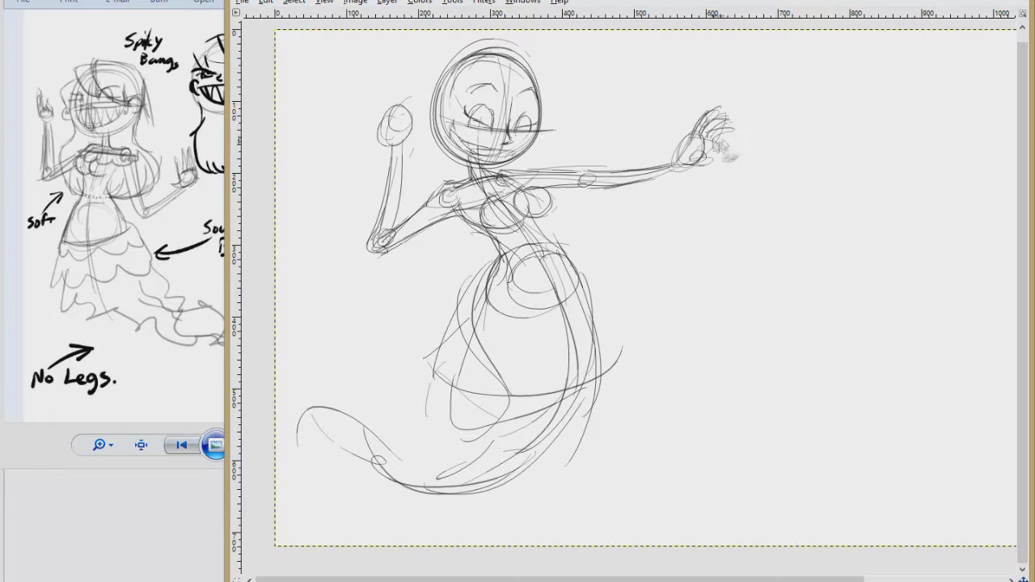
drag(398, 121, 384, 128)
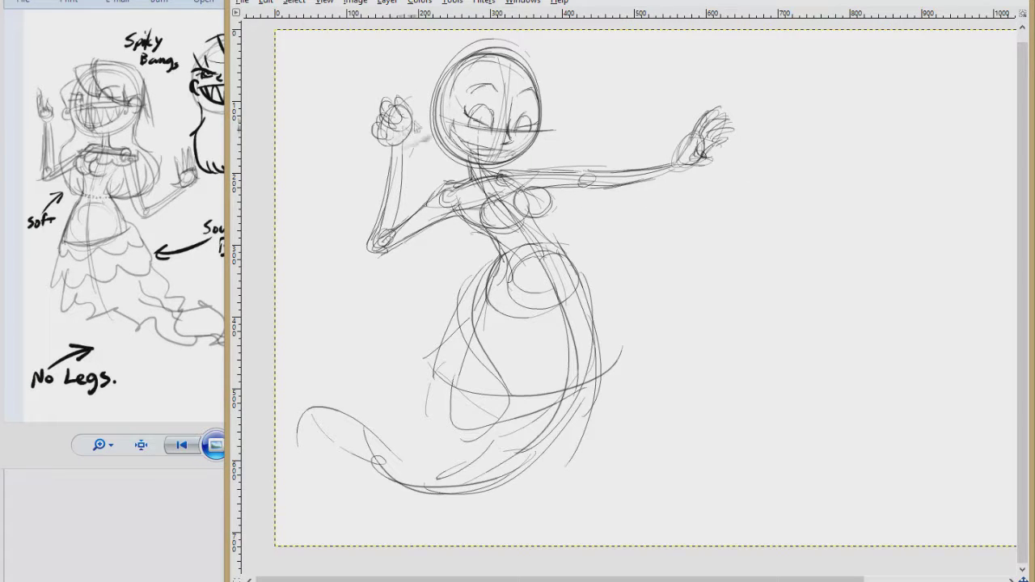
Step: Bring the chat back in front and sketch the hair around the head, flowing in a large mass behind the outstretched arm
click(89, 518)
click(878, 285)
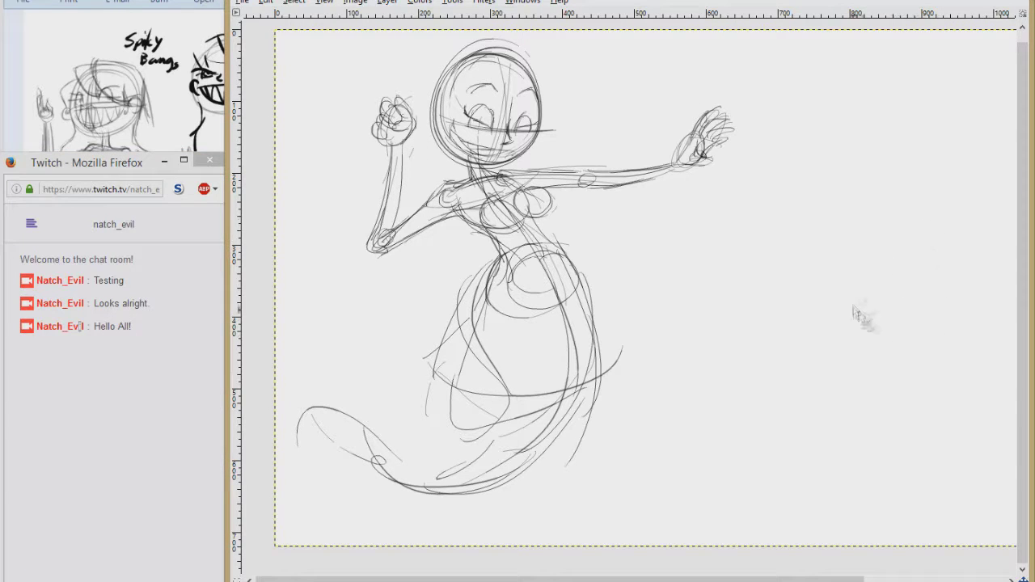
drag(433, 80, 446, 186)
drag(551, 214, 627, 260)
drag(541, 106, 643, 116)
drag(558, 227, 643, 246)
drag(558, 141, 671, 100)
drag(670, 100, 697, 219)
drag(700, 162, 623, 271)
drag(443, 58, 546, 53)
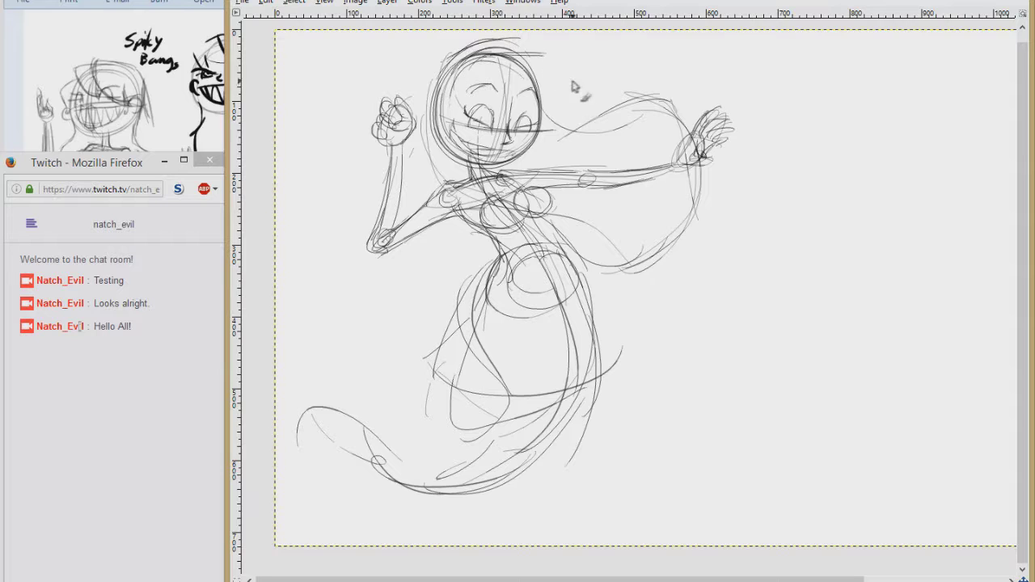
Step: Sketch the spiky bangs, the ear, and the hair falling from the head to the shoulder
drag(568, 105, 584, 129)
mouse_move(440, 73)
mouse_down()
mouse_move(510, 40)
mouse_move(536, 100)
mouse_up()
mouse_move(465, 105)
mouse_down()
mouse_move(523, 105)
mouse_move(435, 128)
mouse_up()
drag(550, 113, 556, 133)
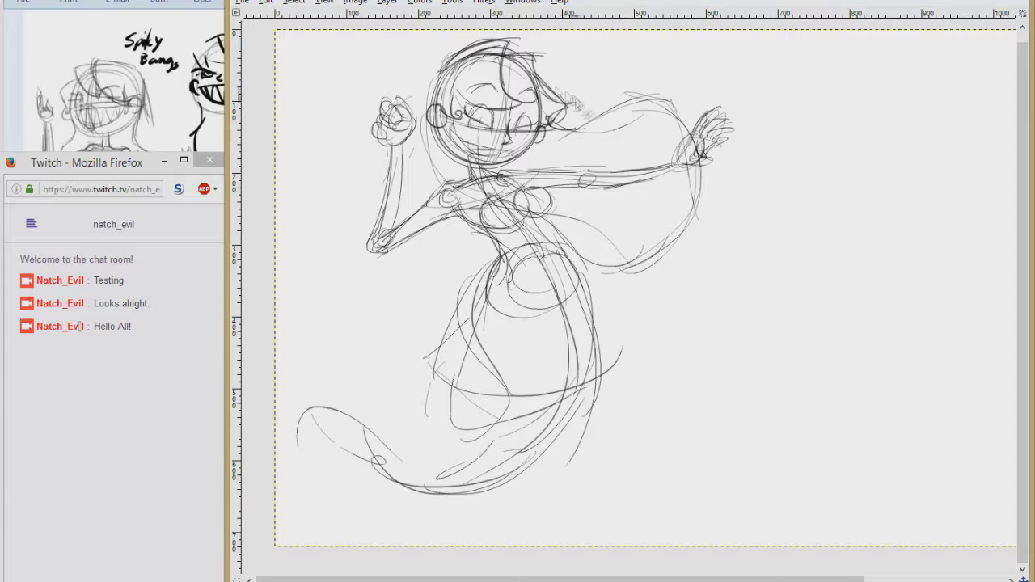
drag(453, 50, 443, 183)
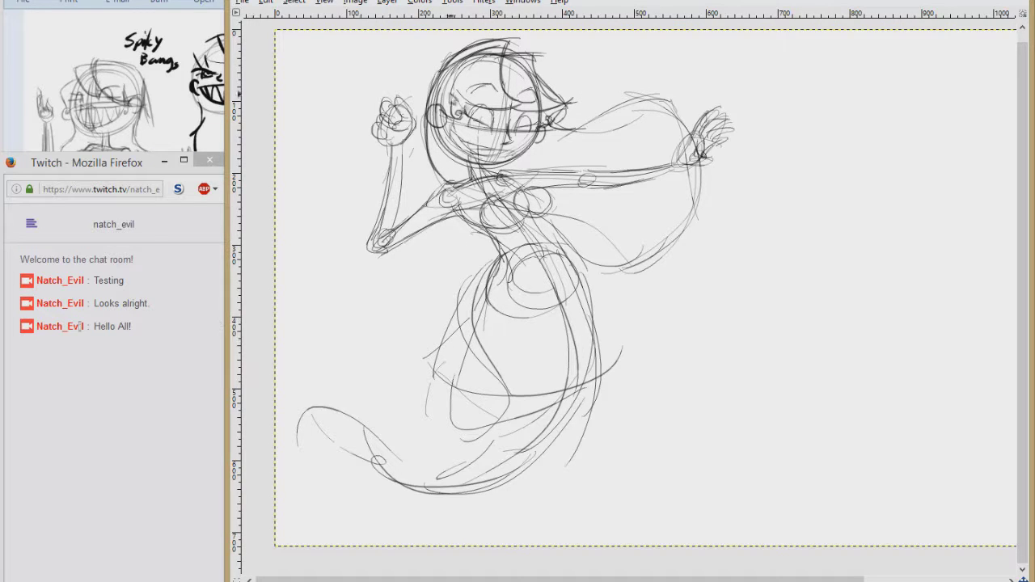
Step: Show the hidden tool presets and layers docks over the canvas
key(Tab)
mouse_move(92, 1)
mouse_down()
mouse_move(259, 46)
mouse_move(92, 0)
mouse_up()
drag(261, 340, 244, 1)
key(Tab)
key(Tab)
key(Tab)
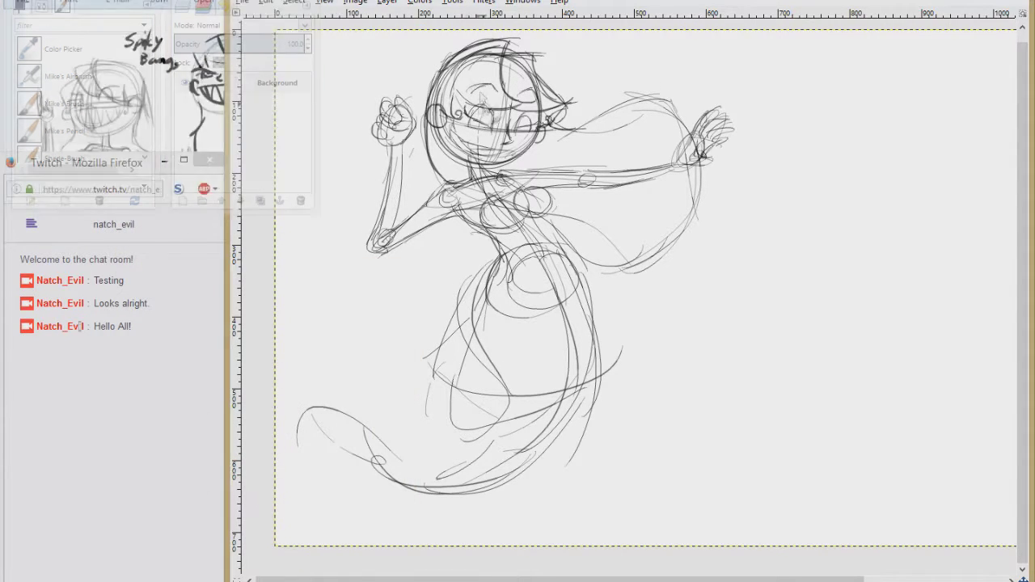
key(Tab)
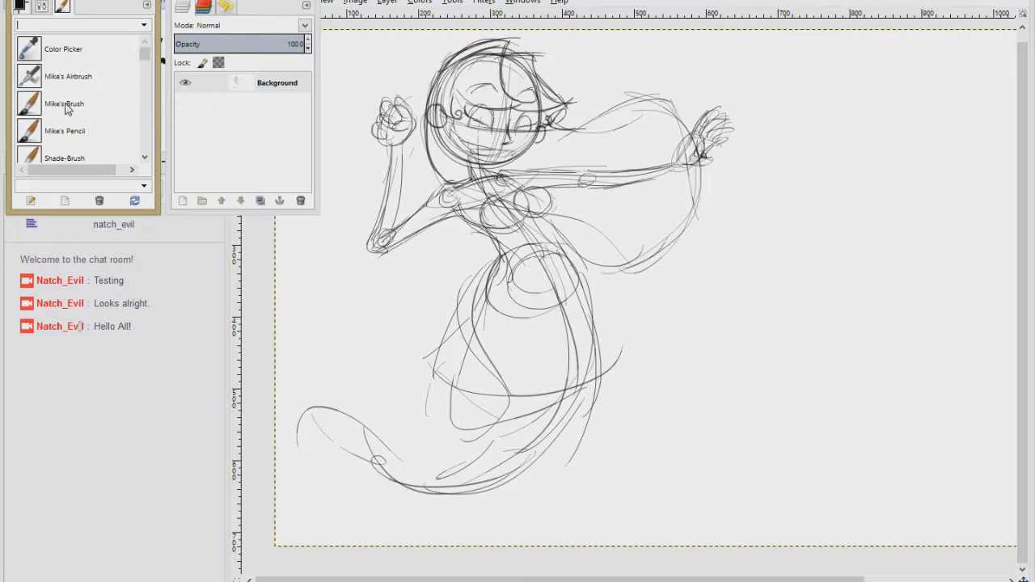
Step: Use a colour channel to isolate the sketch lines and transfer them from Background to a new transparent layer named p
click(203, 8)
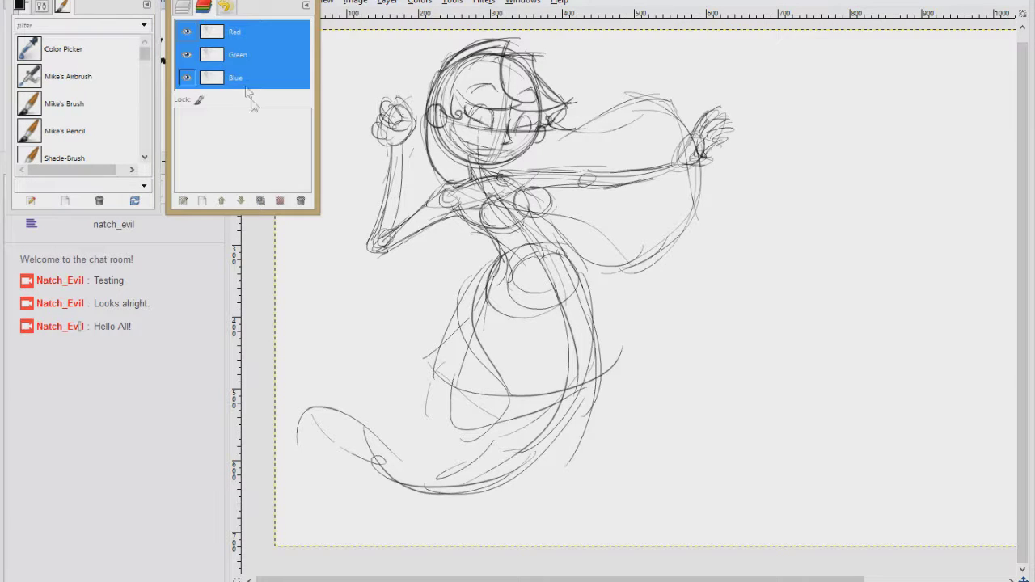
right_click(218, 30)
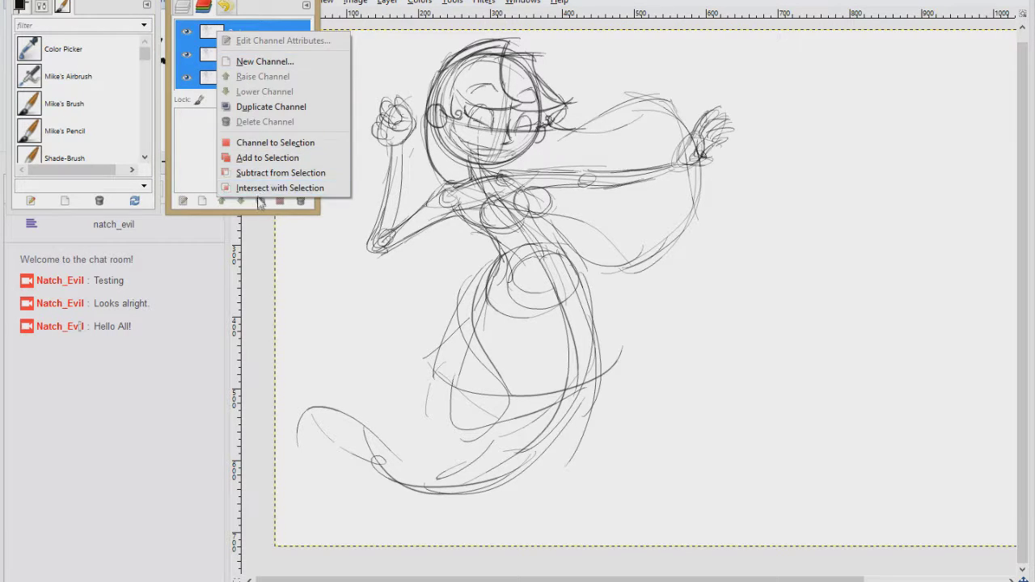
click(260, 200)
click(183, 8)
click(183, 201)
key(Return)
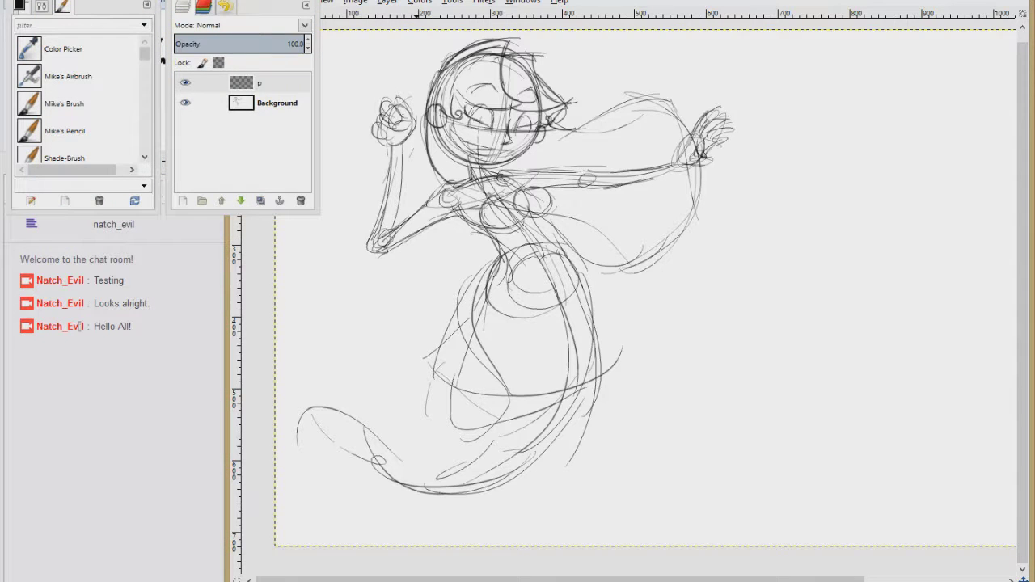
click(277, 102)
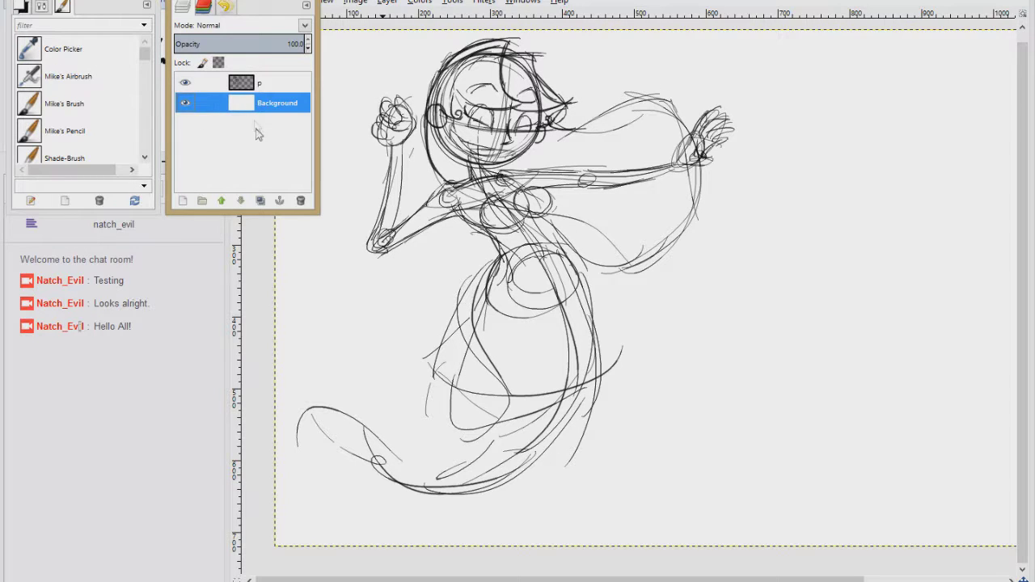
Step: Check the Background layer's visibility and review the channel commands, including Channel to Selection
click(185, 104)
click(185, 103)
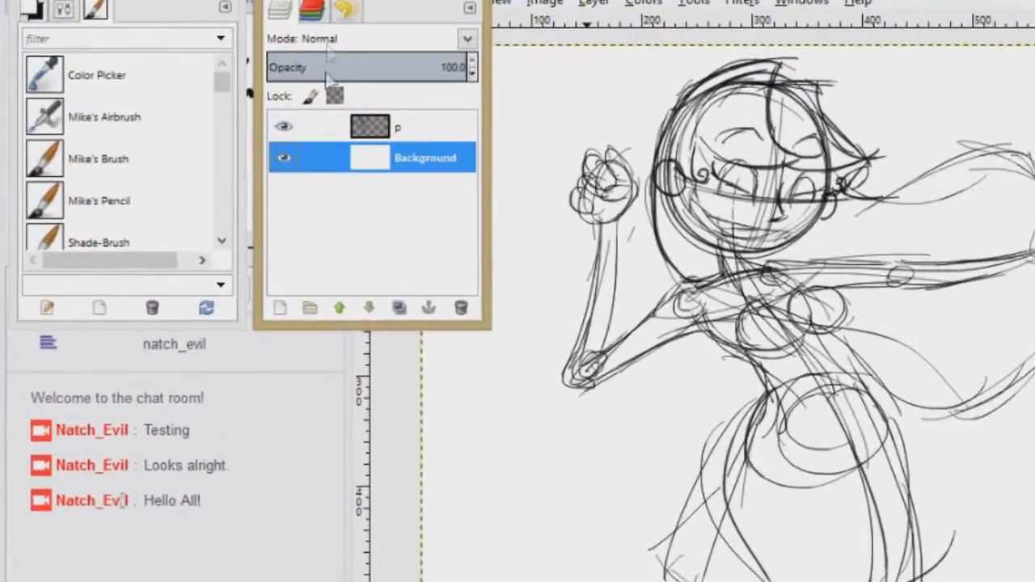
click(310, 9)
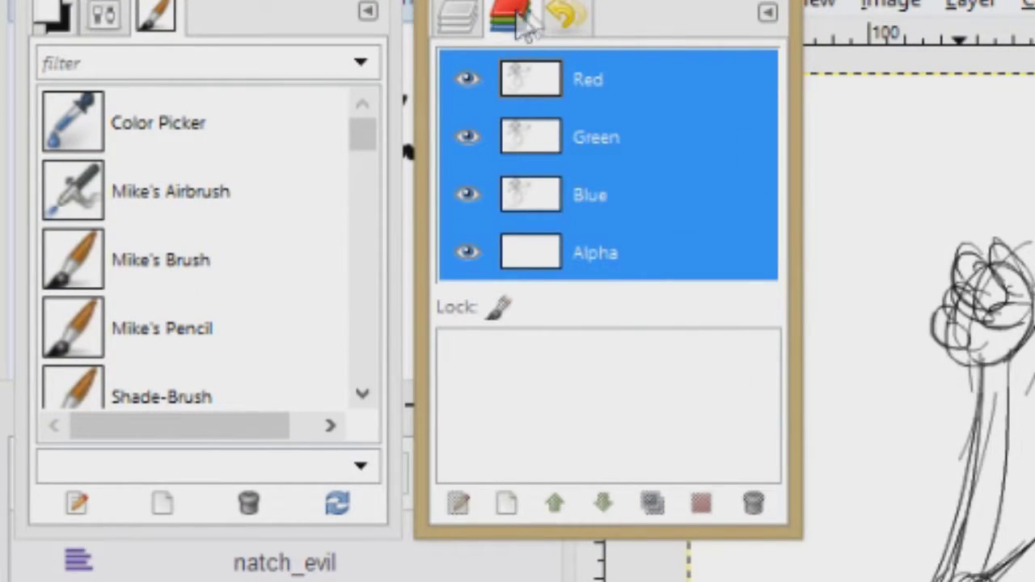
right_click(540, 85)
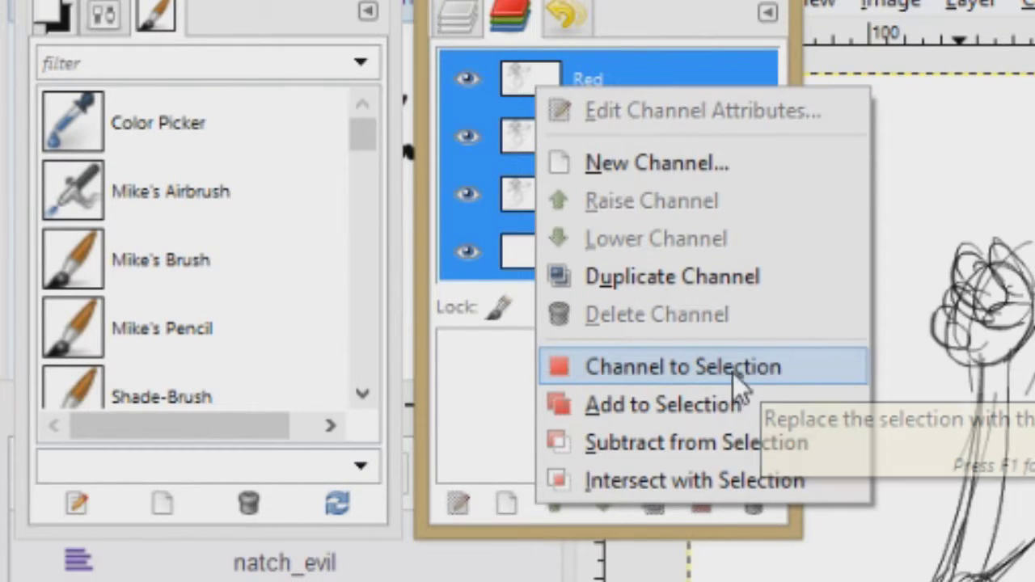
click(497, 440)
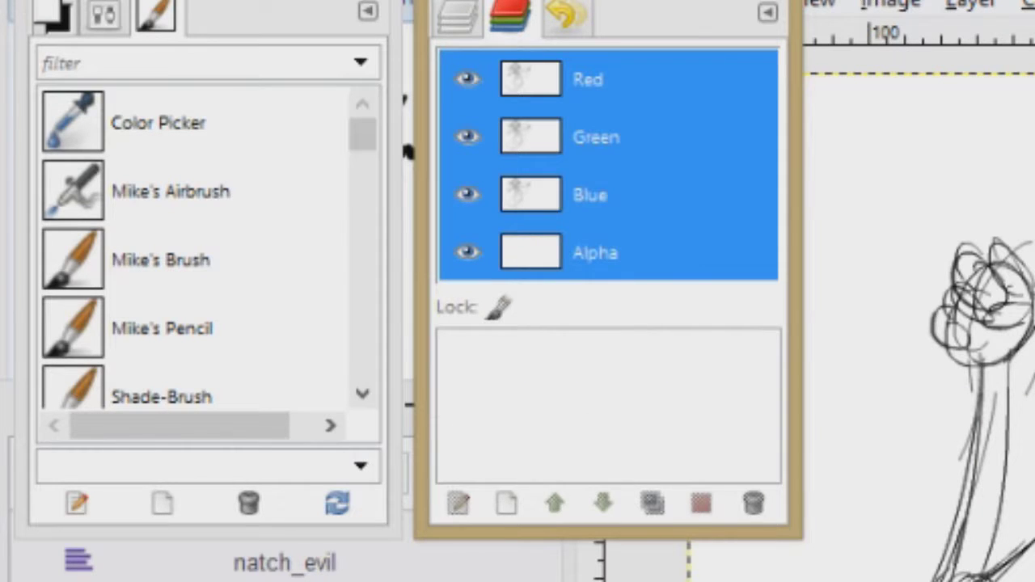
Step: Return to the layer list and make layer p the active layer
click(458, 18)
click(651, 216)
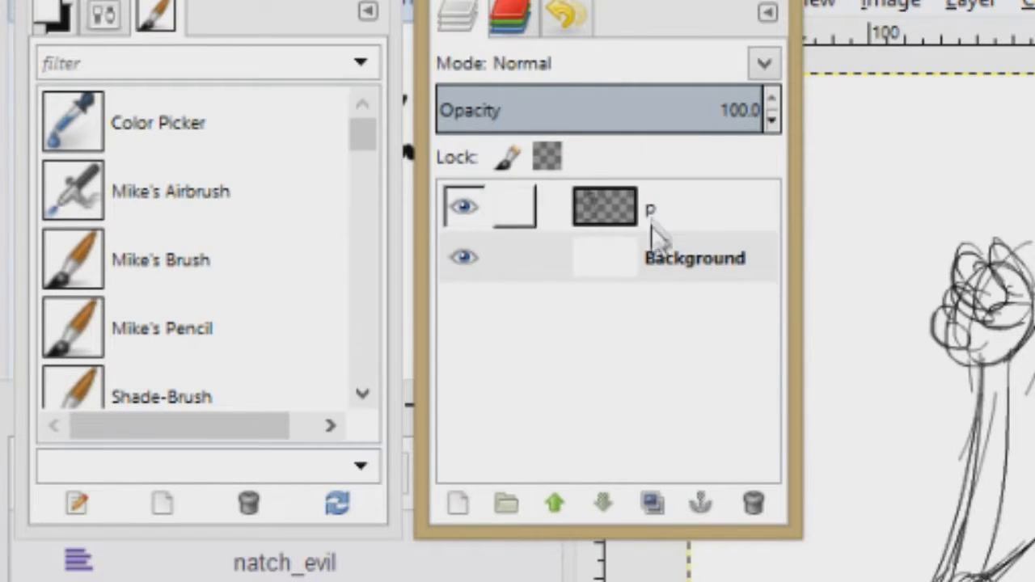
click(1003, 162)
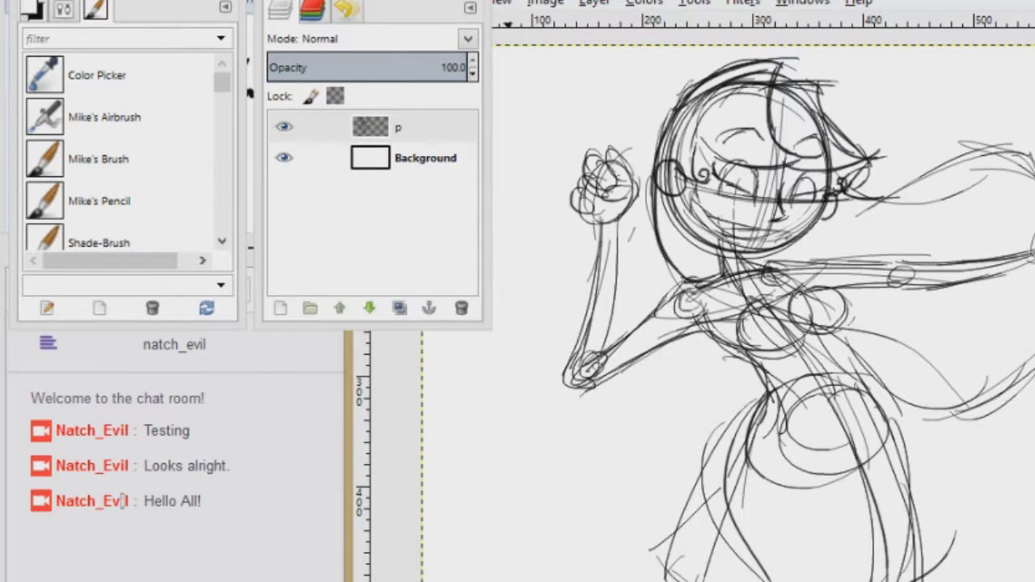
key(Tab)
click(455, 6)
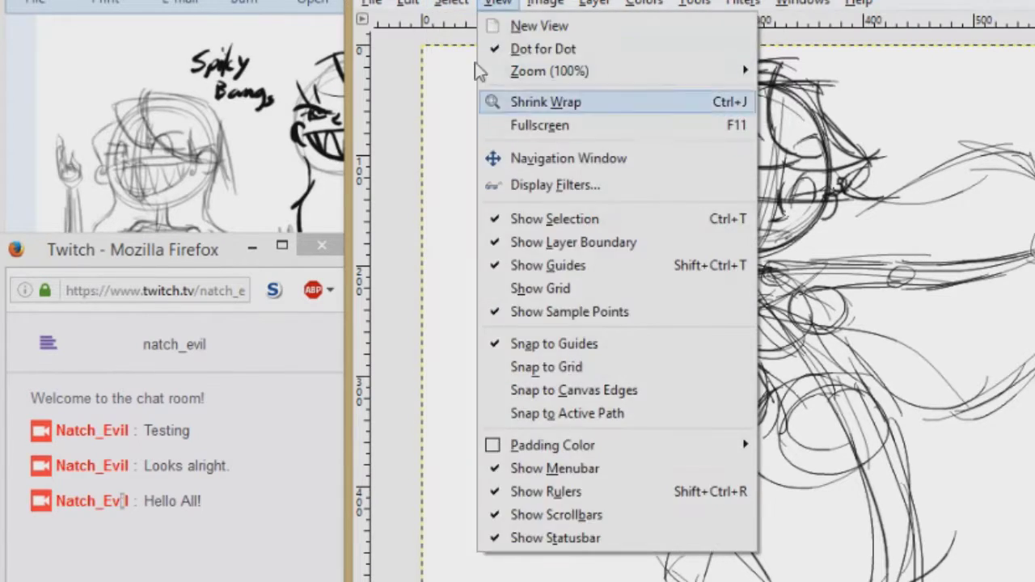
click(605, 30)
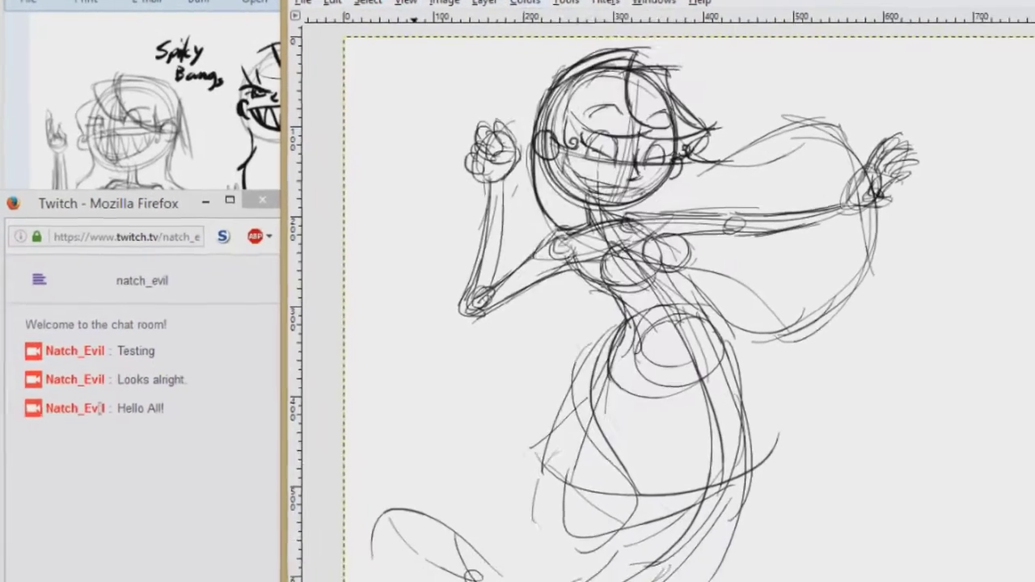
key(Tab)
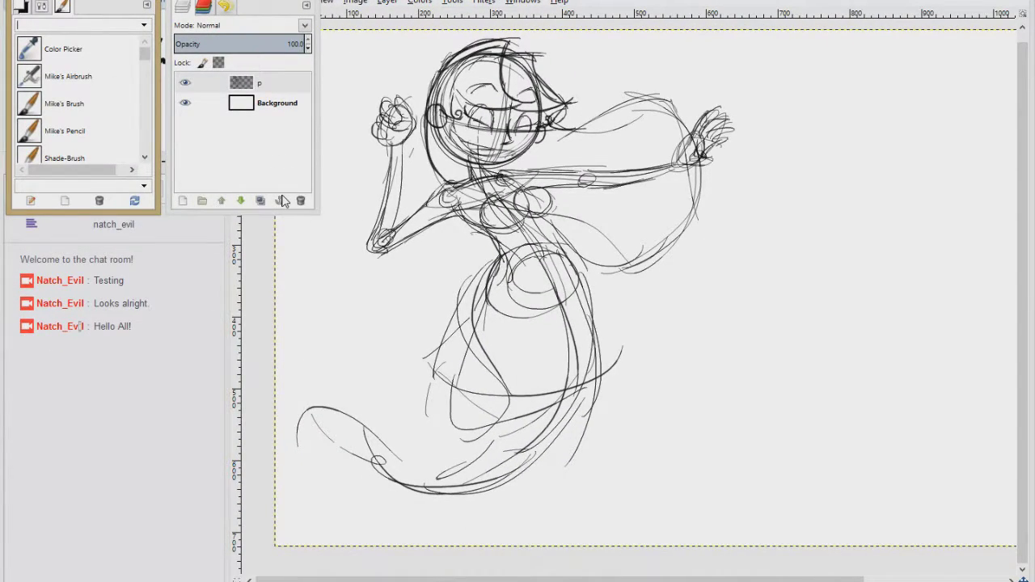
Step: Lower the opacity of layer p and add a new transparent layer above it
text(z)
drag(427, 102, 542, 244)
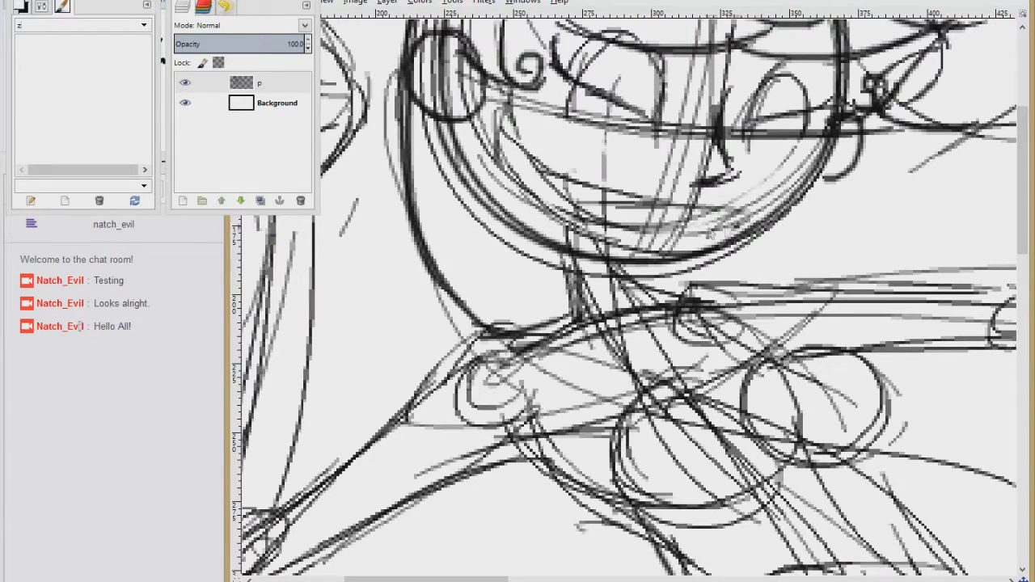
scroll(728, 174, down, 4)
drag(298, 44, 251, 45)
click(183, 201)
key(Return)
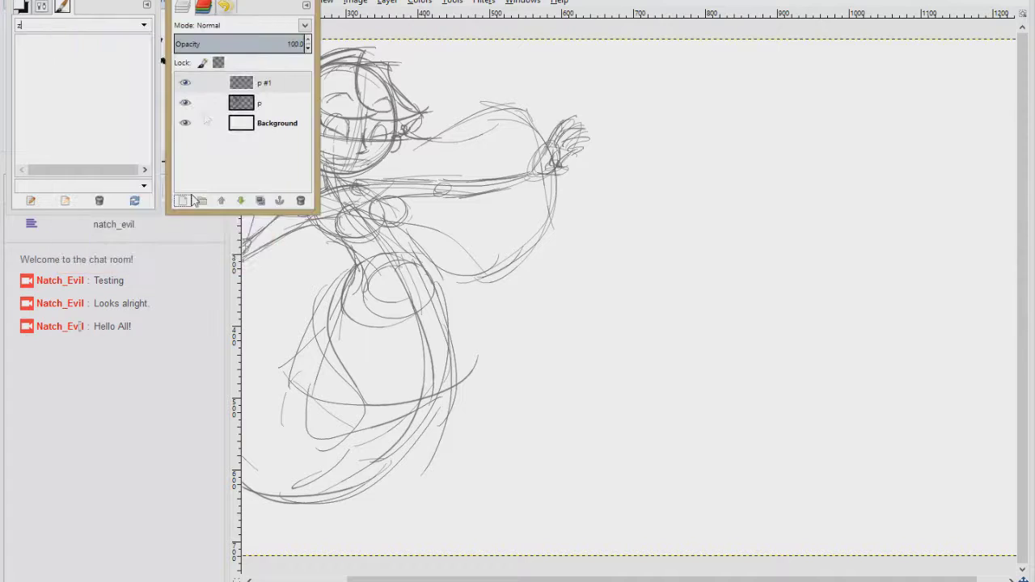
Step: Choose red and sketch the ruffled off-shoulder neckline and fitted bodice over the character's torso
click(20, 7)
click(106, 52)
key(Tab)
mouse_move(355, 207)
mouse_down()
mouse_move(277, 215)
mouse_move(388, 181)
mouse_up()
mouse_move(280, 217)
mouse_down()
mouse_move(387, 183)
mouse_move(353, 182)
mouse_up()
drag(325, 177, 298, 198)
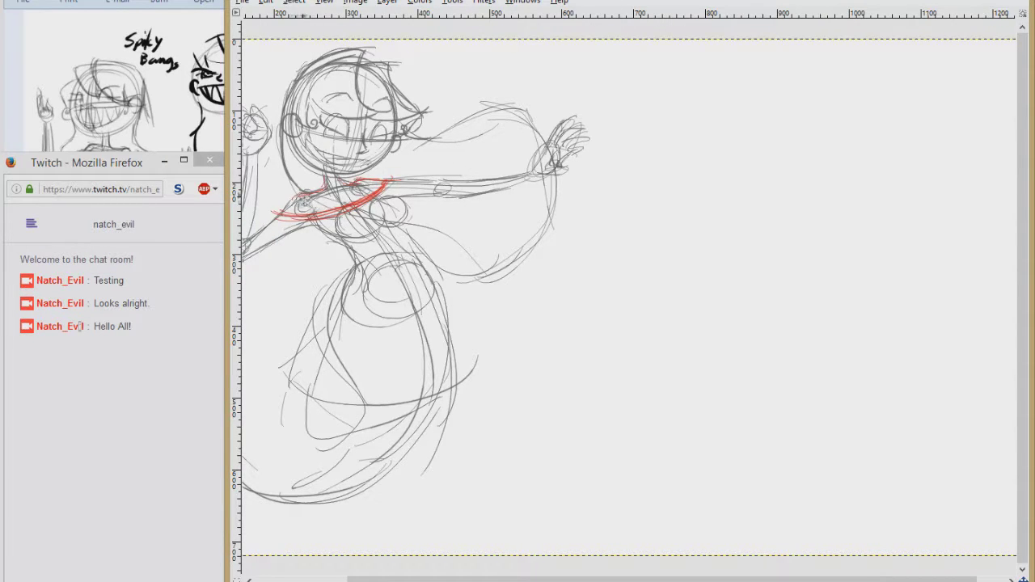
drag(382, 190, 412, 173)
mouse_move(266, 216)
mouse_down()
mouse_move(334, 225)
mouse_move(349, 209)
mouse_move(353, 273)
mouse_up()
mouse_move(377, 201)
mouse_down()
mouse_move(407, 218)
mouse_move(427, 258)
mouse_move(351, 268)
mouse_up()
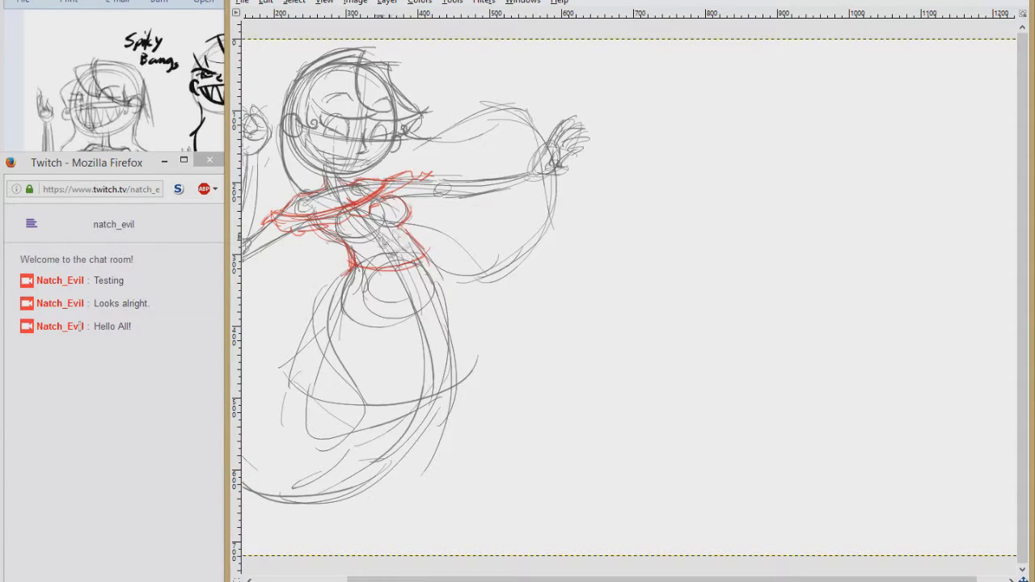
drag(338, 217, 378, 232)
Step: Sketch the flaring skirt tiers in red and carry the tattered hem around the curled ghost tail
mouse_move(351, 267)
mouse_down()
mouse_move(315, 308)
mouse_move(449, 282)
mouse_up()
mouse_move(295, 352)
mouse_down()
mouse_move(477, 324)
mouse_move(308, 413)
mouse_move(344, 461)
mouse_up()
drag(476, 323, 573, 330)
mouse_move(572, 330)
mouse_down()
mouse_move(462, 354)
mouse_move(370, 459)
mouse_up()
drag(435, 444, 533, 429)
mouse_move(449, 471)
mouse_down()
mouse_move(294, 442)
mouse_move(275, 380)
mouse_up()
mouse_move(275, 380)
mouse_down()
mouse_move(330, 338)
mouse_move(338, 358)
mouse_up()
drag(265, 408, 301, 433)
Step: Add ragged red cloth strips streaming out from the side of the skirt
drag(550, 271, 559, 313)
mouse_move(418, 325)
mouse_down()
mouse_move(517, 329)
mouse_move(489, 339)
mouse_up()
drag(404, 299, 541, 283)
drag(526, 243, 606, 254)
drag(547, 280, 639, 266)
drag(558, 275, 518, 368)
Step: Sketch a wavy red lock trailing from beside the ear toward the outstretched hand
drag(465, 209, 558, 191)
drag(494, 217, 593, 196)
drag(560, 202, 609, 212)
Step: Draw a wide curved grin filled with jagged teeth in black on the character's face
scroll(437, 242, up, 4)
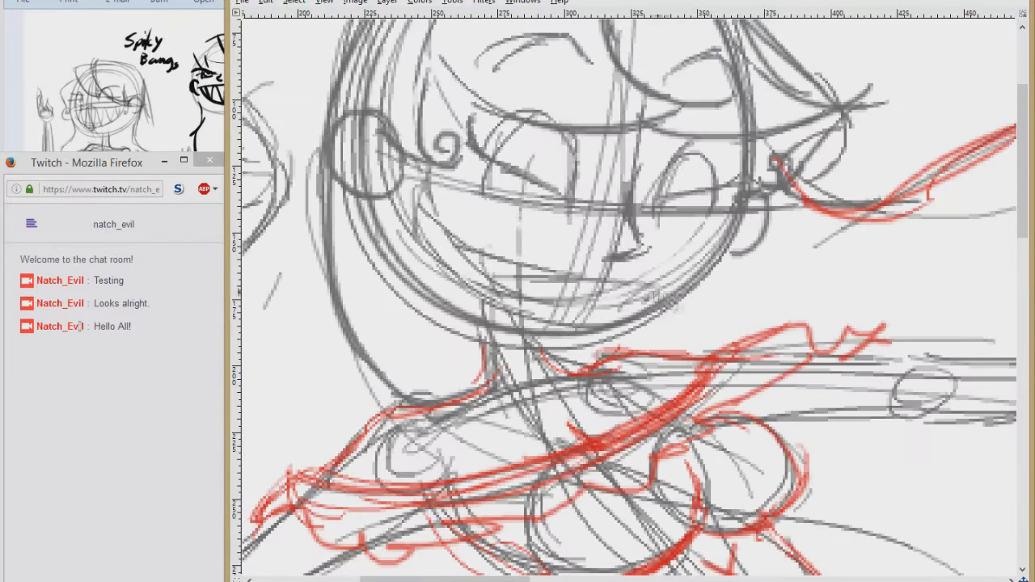
mouse_move(657, 283)
mouse_down()
mouse_move(511, 260)
mouse_move(432, 192)
mouse_up()
drag(426, 207, 461, 306)
mouse_move(425, 230)
mouse_down()
mouse_move(656, 283)
mouse_move(620, 309)
mouse_up()
drag(576, 272, 576, 319)
drag(572, 273, 531, 319)
drag(532, 266, 490, 315)
drag(497, 258, 460, 301)
drag(458, 236, 436, 270)
Step: Strengthen the jawline around the grin and the side of the neck in black
mouse_move(368, 192)
mouse_down()
mouse_move(440, 304)
mouse_move(534, 339)
mouse_up()
drag(492, 324, 466, 383)
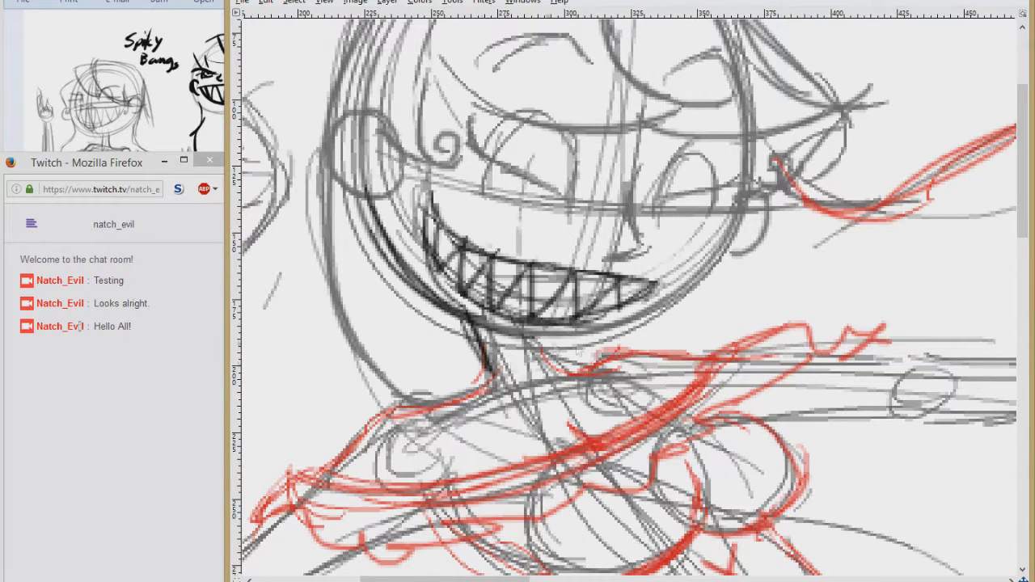
drag(514, 343, 708, 267)
drag(699, 259, 627, 330)
Step: Save the image as an XCF file named Scarlet01
scroll(566, 366, down, 5)
key(ctrl+s)
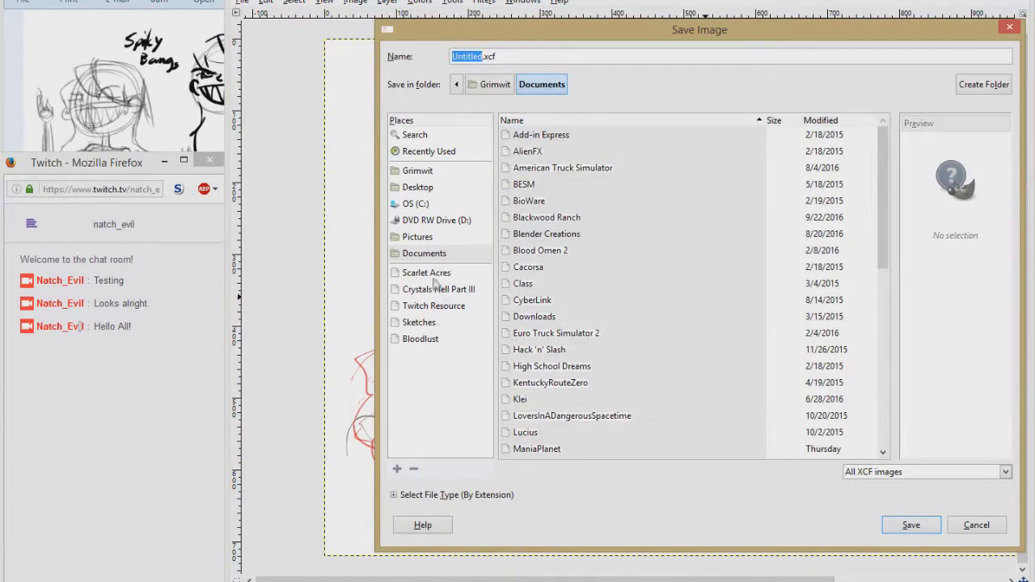
double_click(534, 334)
text(Scarlet01)
key(Return)
Step: Merge the upper sketch layer down into layer p
key(Tab)
right_click(265, 117)
click(310, 220)
key(Tab)
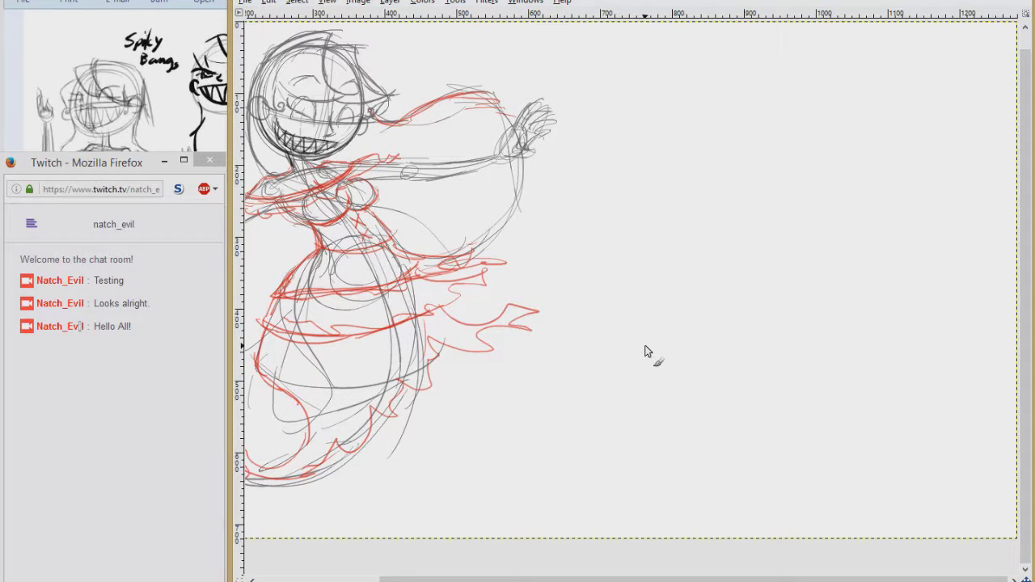
Step: Switch to Firefox, search for "Victrola" and browse the image results for a gramophone reference
right_click(115, 581)
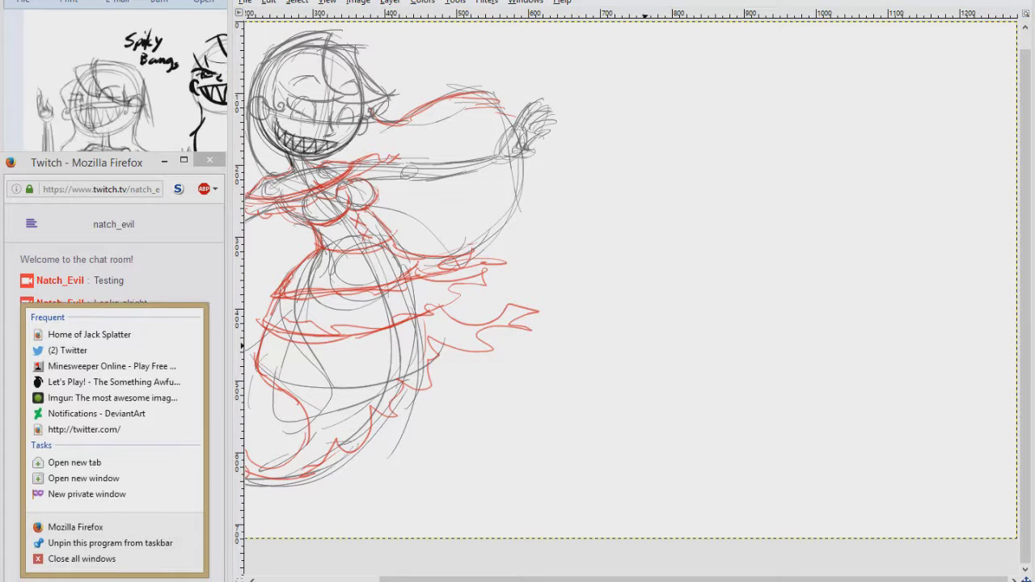
click(102, 530)
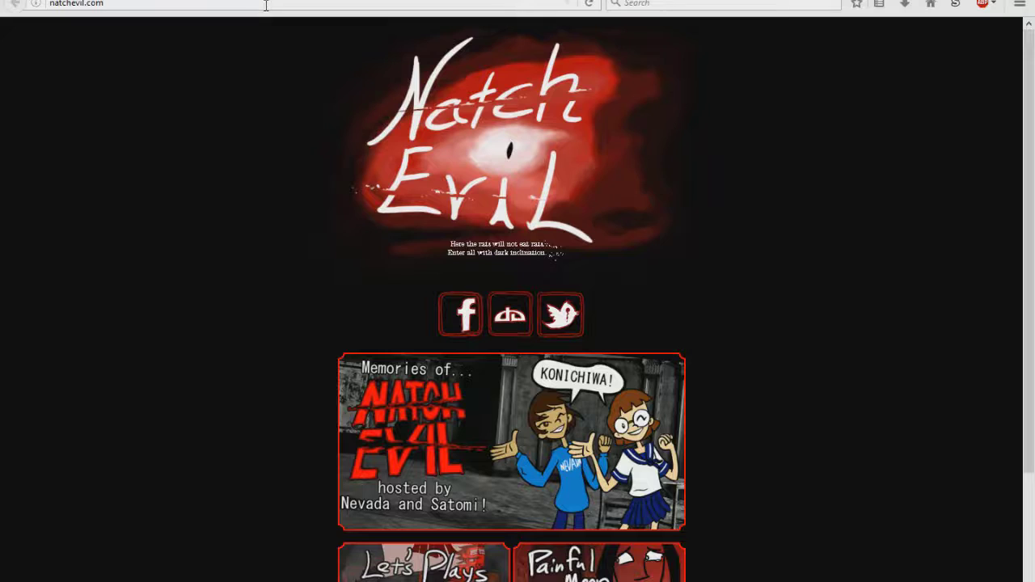
click(669, 6)
text(V)
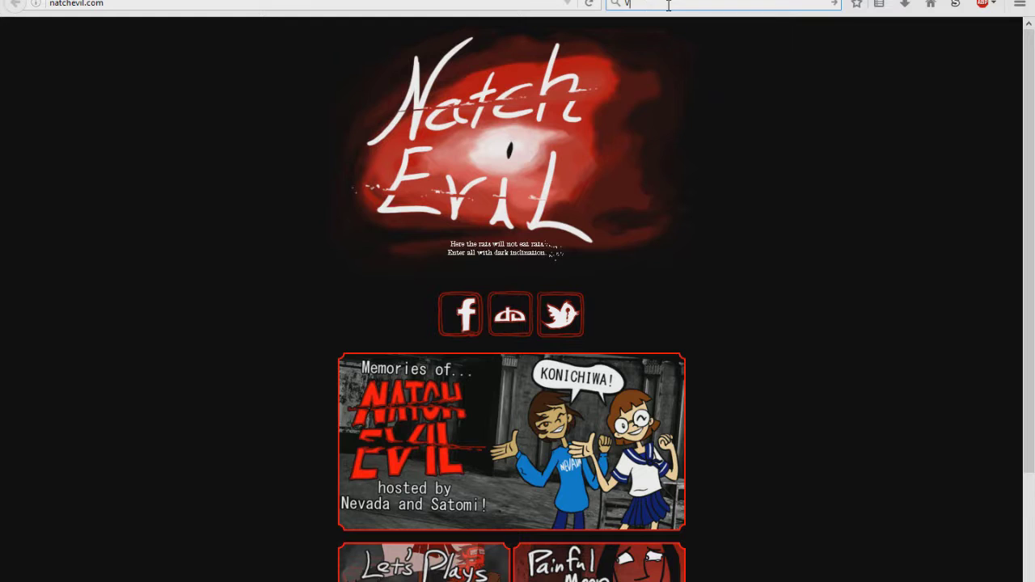
text(ictrola)
key(Return)
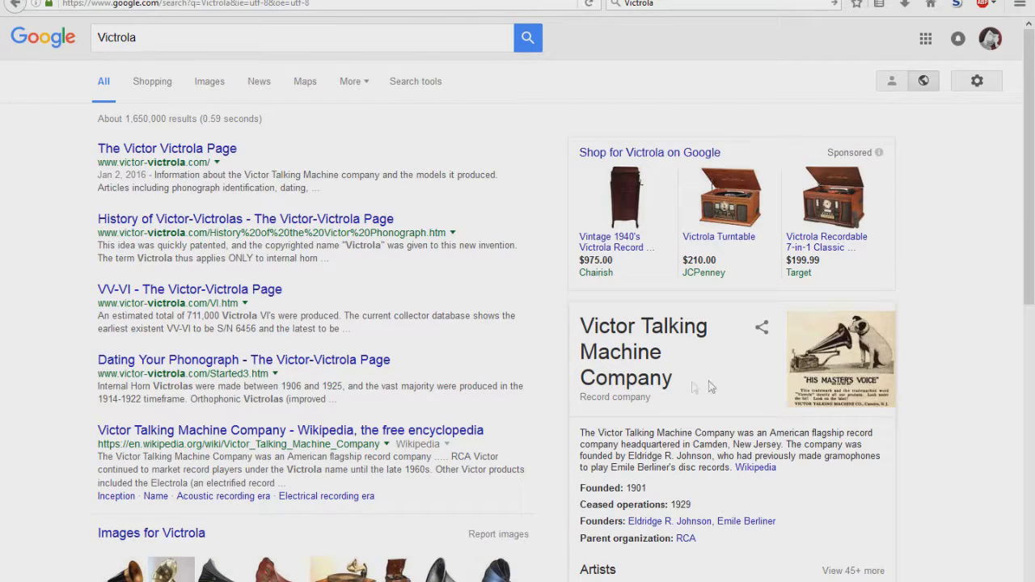
click(211, 84)
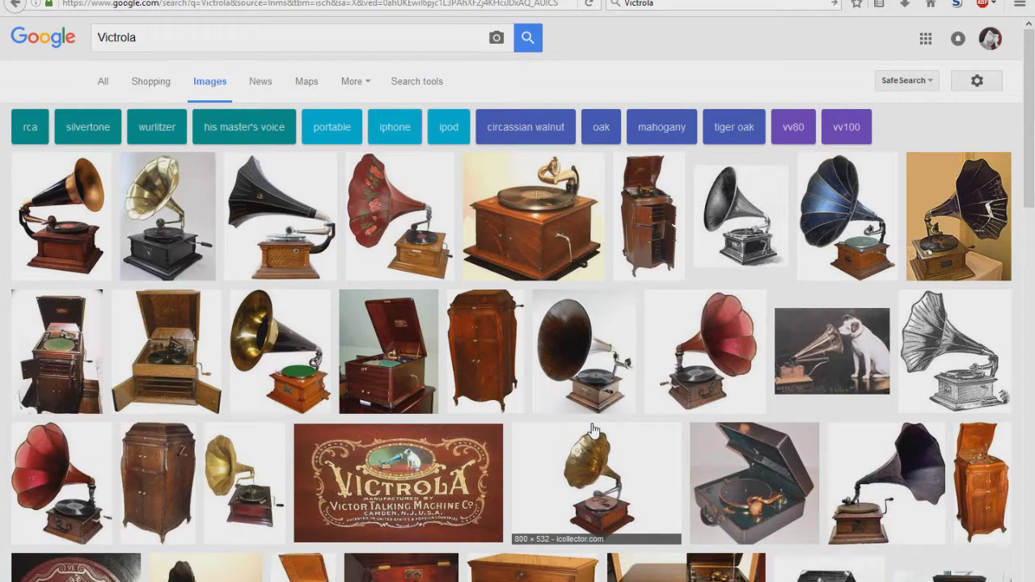
scroll(593, 429, down, 5)
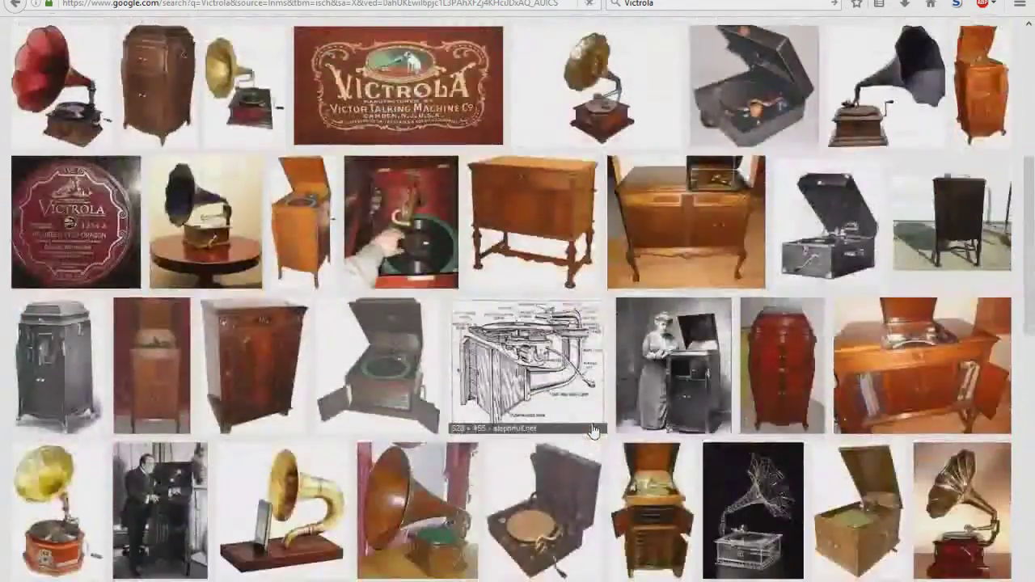
scroll(593, 429, up, 5)
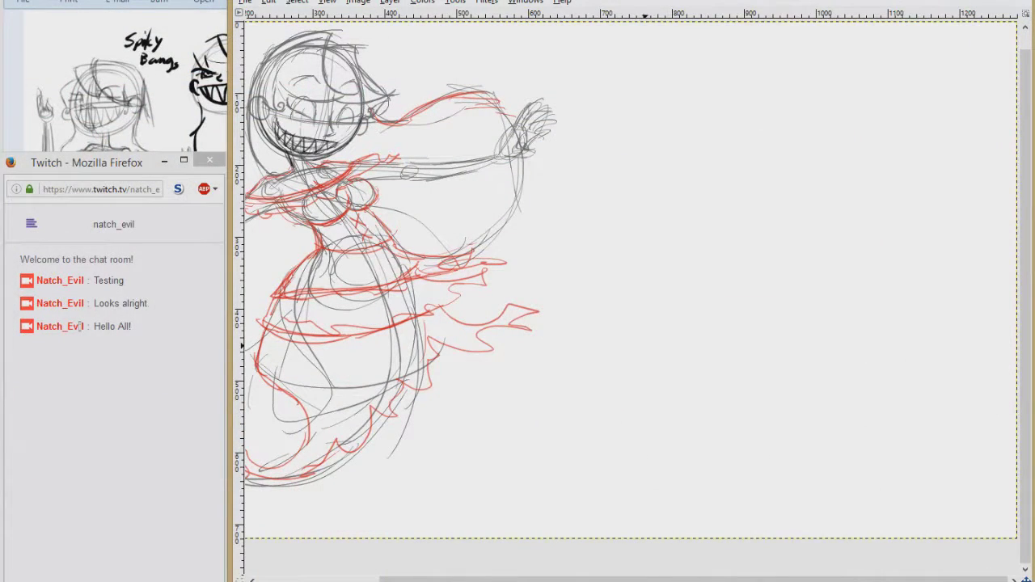
Step: Back in GIMP, sketch the gramophone's box with its turntable, tone arm and side crank beside the character
drag(654, 362, 560, 366)
drag(560, 402, 671, 395)
drag(555, 364, 584, 344)
drag(653, 364, 657, 392)
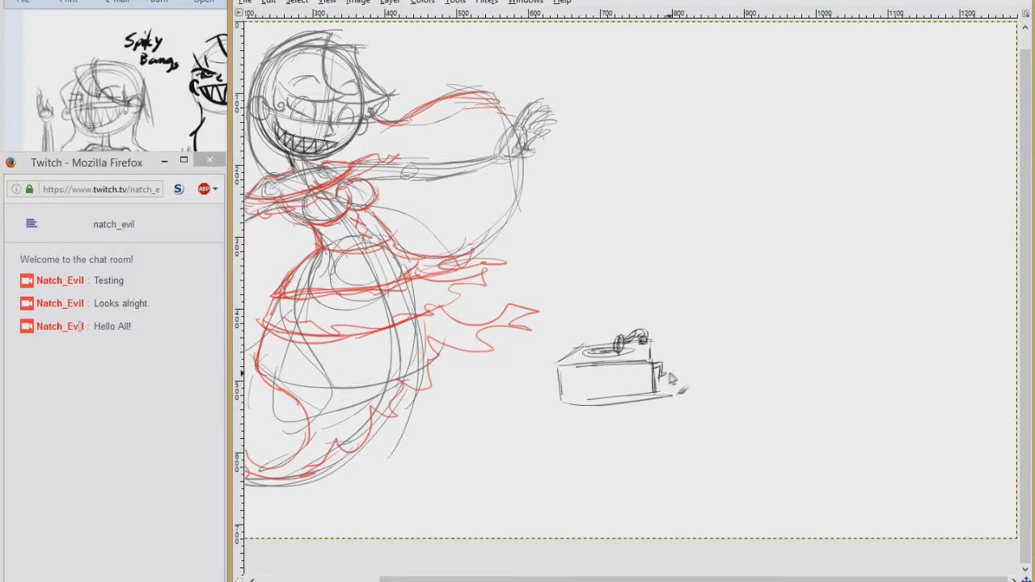
Step: Sketch the gramophone's large round horn and curved neck, and add the base plate under the box
mouse_move(665, 279)
mouse_down()
mouse_move(614, 220)
mouse_move(662, 260)
mouse_move(600, 346)
mouse_up()
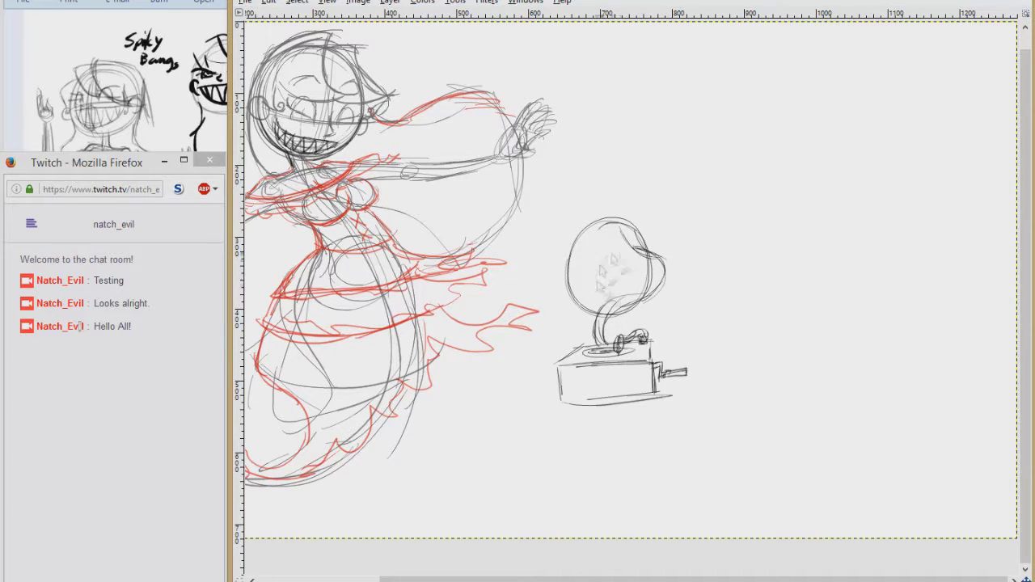
drag(593, 229, 582, 318)
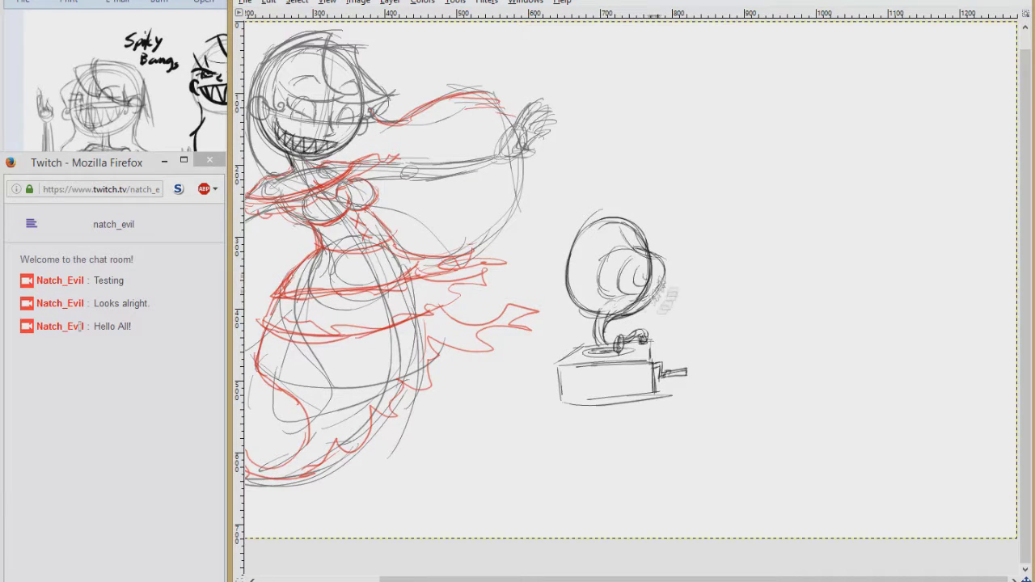
scroll(663, 297, down, 2)
mouse_move(624, 331)
mouse_down()
mouse_move(551, 343)
mouse_move(674, 345)
mouse_up()
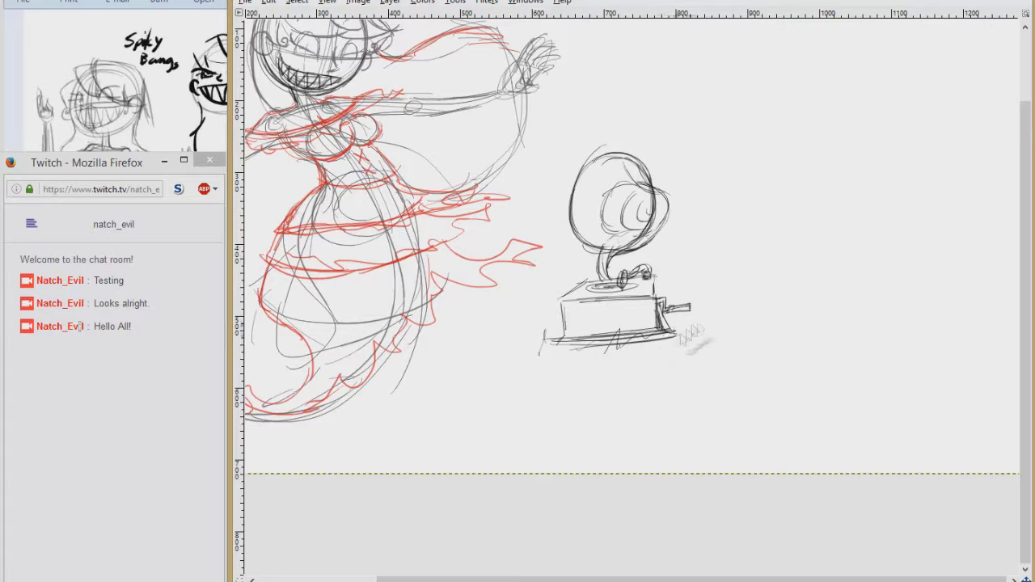
Step: Sketch a tall tree behind the gramophone, with a flared trunk and bare branches reaching over the scene
drag(693, 128, 646, 257)
mouse_move(630, 449)
mouse_down()
mouse_move(659, 197)
mouse_move(561, 92)
mouse_move(372, 118)
mouse_move(489, 103)
mouse_move(443, 142)
mouse_up()
drag(363, 86, 394, 94)
drag(623, 150, 673, 190)
drag(647, 168, 673, 230)
drag(756, 458, 713, 393)
mouse_move(723, 424)
mouse_down()
mouse_move(684, 222)
mouse_move(722, 88)
mouse_up()
drag(678, 183, 685, 136)
drag(668, 194, 656, 88)
drag(626, 101, 663, 121)
drag(665, 121, 679, 140)
drag(696, 303, 841, 263)
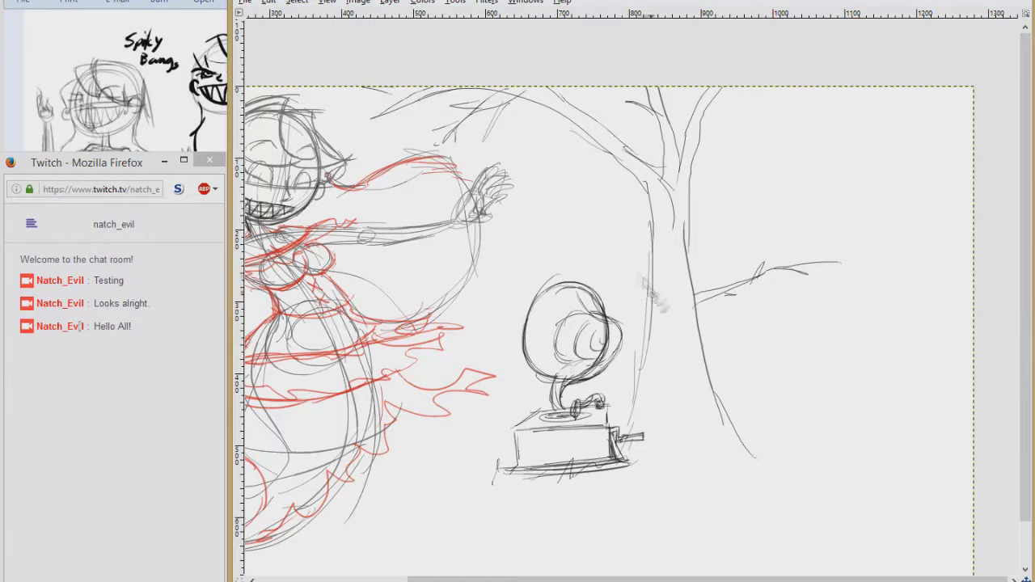
Step: Add grass and a ground line beneath the tree, and sketch a large arched shape behind the character
drag(654, 469, 669, 437)
drag(682, 455, 858, 449)
drag(420, 485, 636, 467)
drag(327, 111, 273, 404)
drag(449, 267, 443, 388)
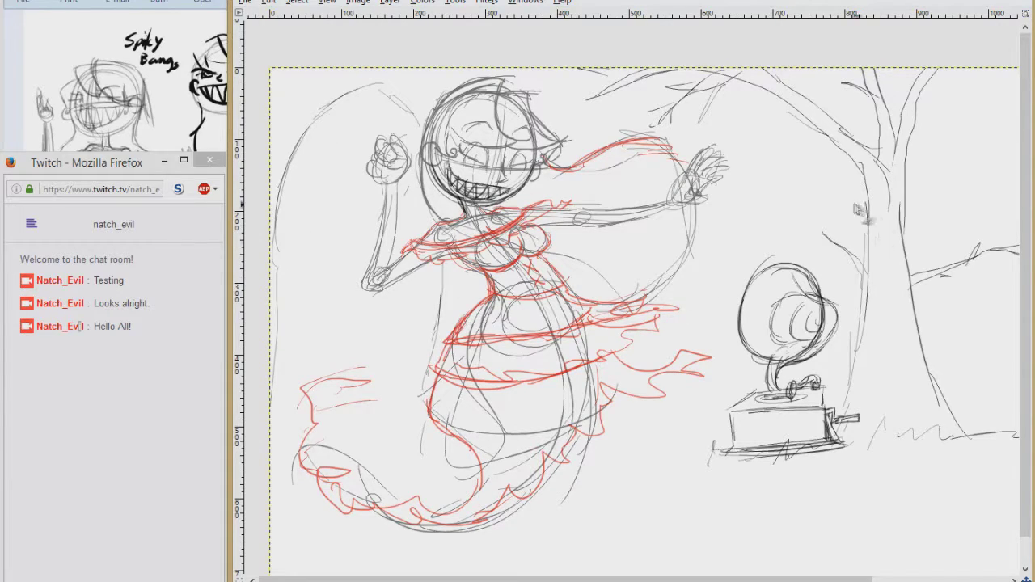
scroll(870, 216, right, 1)
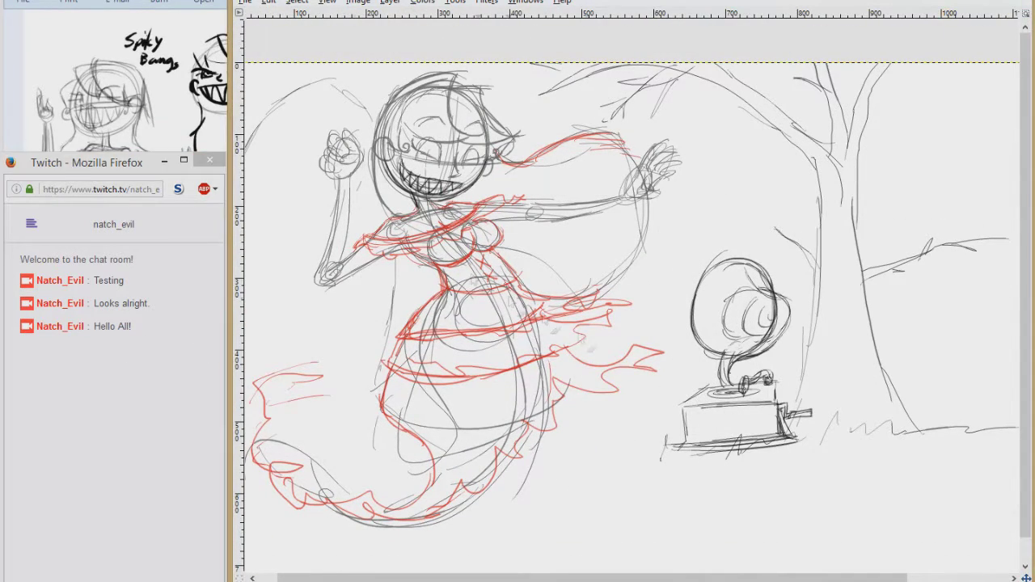
Step: Lower layer p's opacity to a faint guide, add a new layer named i above it and set up the inking brush
key(Tab)
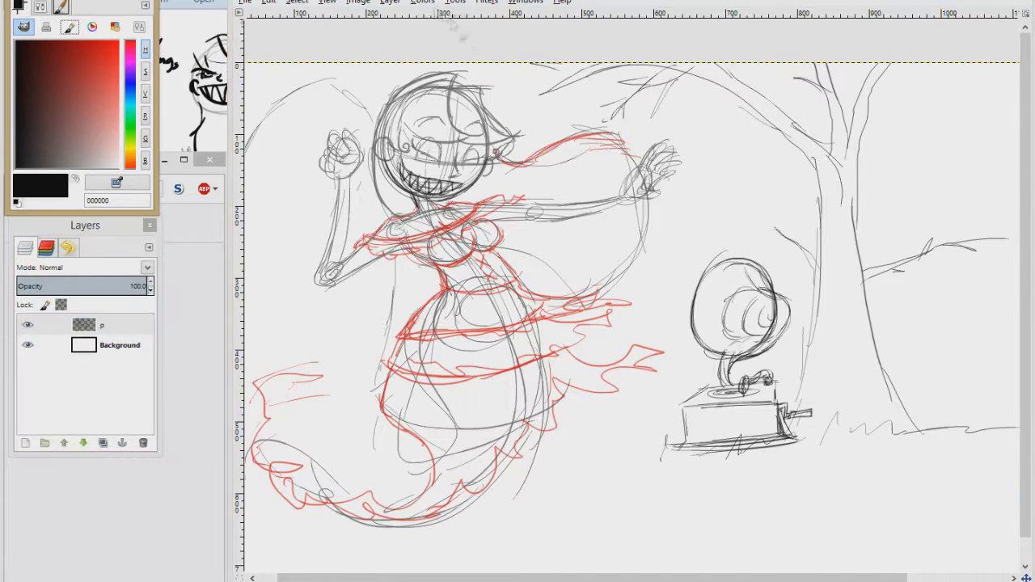
click(114, 324)
drag(89, 286, 55, 289)
click(25, 443)
text(i)
key(Return)
click(61, 6)
click(63, 68)
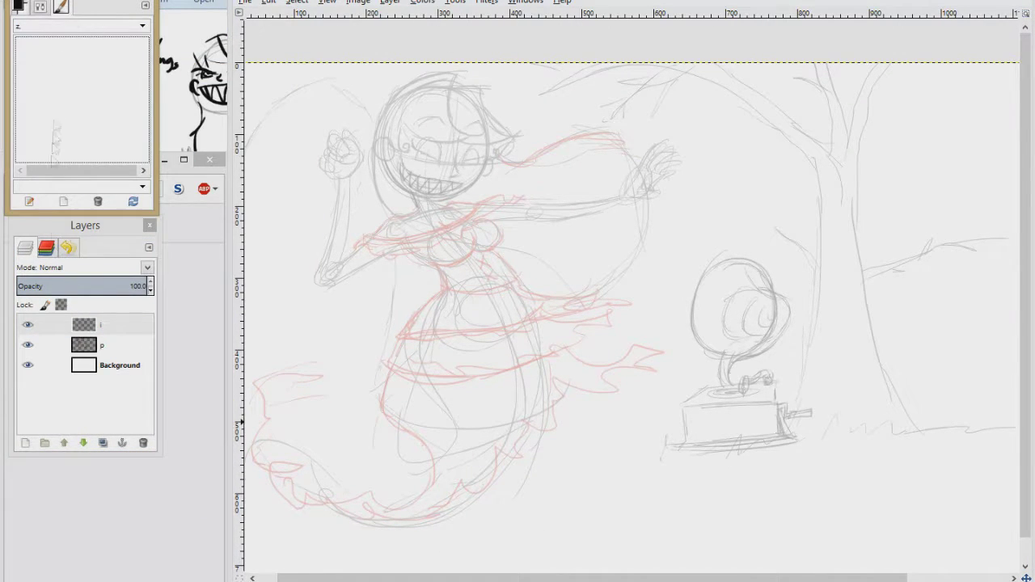
key(Tab)
Step: Ink the head's main lines and the jagged-toothed grin in thick black over the faded sketch
drag(631, 139, 617, 334)
key(ctrl+z)
scroll(334, 153, up, 4)
drag(432, 236, 253, 434)
mouse_move(305, 234)
mouse_down()
mouse_move(412, 127)
mouse_move(536, 231)
mouse_move(689, 277)
mouse_up()
drag(355, 247, 701, 279)
mouse_move(372, 265)
mouse_down()
mouse_move(365, 308)
mouse_move(377, 316)
mouse_move(288, 351)
mouse_move(345, 365)
mouse_up()
mouse_move(330, 378)
mouse_down()
mouse_move(403, 255)
mouse_move(667, 317)
mouse_up()
mouse_move(449, 283)
mouse_down()
mouse_move(665, 319)
mouse_move(629, 341)
mouse_up()
mouse_move(453, 279)
mouse_down()
mouse_move(486, 295)
mouse_move(520, 340)
mouse_up()
drag(566, 320, 619, 356)
drag(501, 307, 572, 347)
Step: Ink the remaining facial details and the spiky bangs with their pointed lock sweeping outward
mouse_move(628, 256)
mouse_down()
mouse_move(651, 238)
mouse_move(702, 246)
mouse_move(648, 263)
mouse_move(720, 235)
mouse_up()
mouse_move(577, 243)
mouse_down()
mouse_move(508, 242)
mouse_move(579, 251)
mouse_up()
drag(485, 190, 500, 243)
mouse_move(493, 133)
mouse_down()
mouse_move(598, 134)
mouse_move(725, 162)
mouse_move(612, 271)
mouse_up()
drag(513, 110, 744, 219)
drag(519, 291, 760, 253)
drag(701, 224, 798, 257)
Step: Ink the rounded jaw and cheek outline, the ear and the earring hanging from it
scroll(764, 262, down, 5)
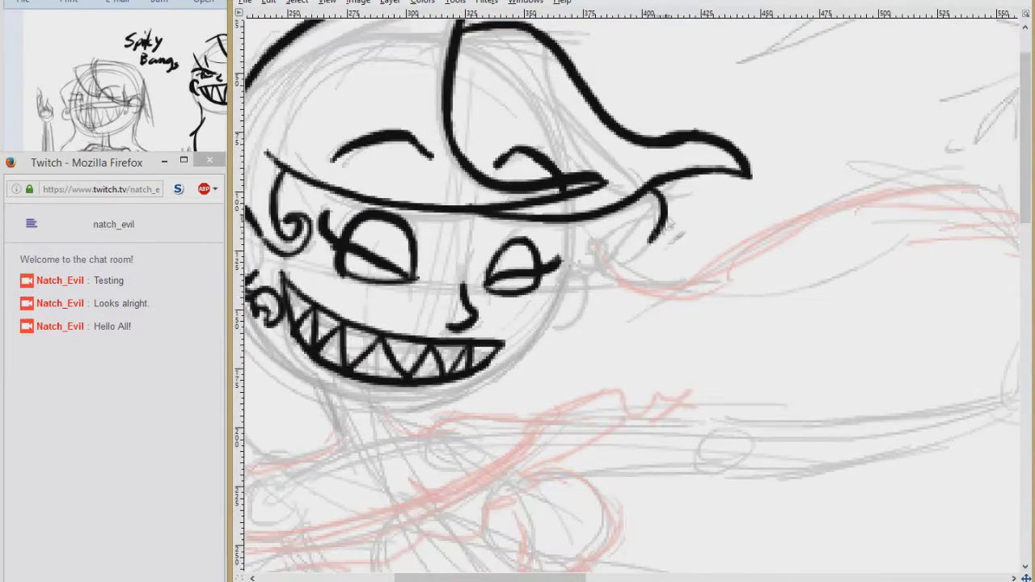
scroll(764, 263, left, 2)
drag(664, 121, 487, 307)
drag(325, 192, 503, 310)
mouse_move(424, 299)
mouse_down()
mouse_move(501, 310)
mouse_move(530, 302)
mouse_up()
scroll(646, 234, up, 2)
scroll(646, 234, right, 3)
mouse_move(575, 236)
mouse_down()
mouse_move(567, 285)
mouse_move(601, 319)
mouse_up()
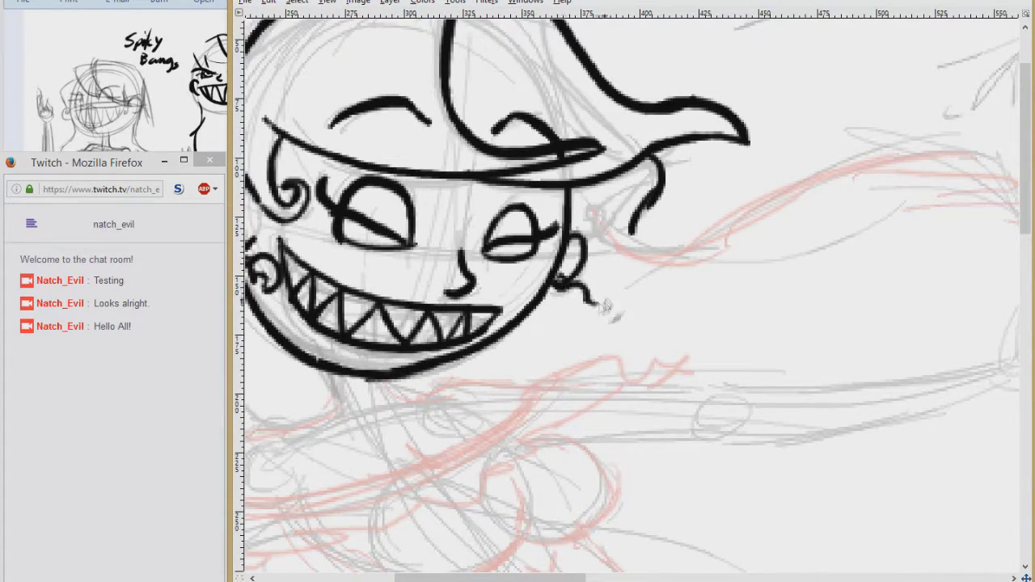
Step: Ink the long hair outline down the far side of the head, then the neck and shoulder lines
scroll(633, 326, left, 5)
scroll(633, 326, down, 1)
scroll(518, 243, up, 4)
mouse_move(462, 184)
mouse_down()
mouse_move(419, 312)
mouse_move(424, 394)
mouse_up()
scroll(423, 395, down, 5)
drag(396, 125, 435, 303)
drag(424, 271, 466, 316)
key(ctrl+z)
drag(407, 217, 467, 317)
Step: Ink the off-shoulder neckline and the wavy ruffle along its lower edge
scroll(517, 324, down, 4)
scroll(518, 324, right, 2)
mouse_move(471, 99)
mouse_down()
mouse_move(476, 137)
mouse_move(356, 166)
mouse_move(315, 216)
mouse_move(655, 143)
mouse_move(706, 93)
mouse_move(736, 142)
mouse_move(615, 212)
mouse_up()
mouse_move(301, 217)
mouse_down()
mouse_move(291, 239)
mouse_move(370, 283)
mouse_move(662, 222)
mouse_up()
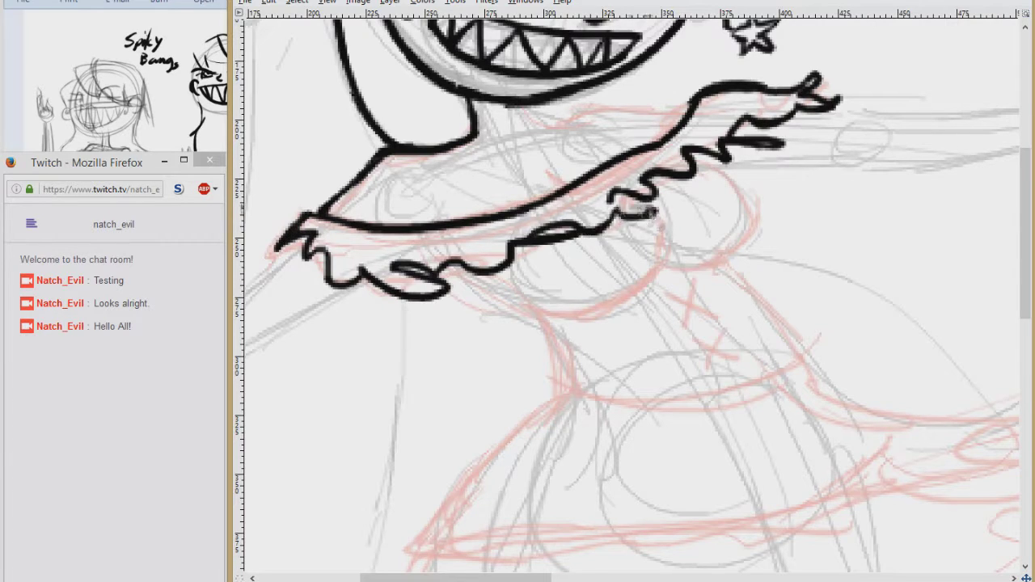
scroll(558, 242, up, 2)
mouse_move(531, 171)
mouse_down()
mouse_move(582, 193)
mouse_move(692, 177)
mouse_up()
Step: Ink the rounded bust contours beneath the ruffled neckline
drag(739, 208, 566, 117)
mouse_move(522, 133)
mouse_down()
mouse_move(581, 190)
mouse_move(514, 246)
mouse_up()
mouse_move(495, 198)
mouse_down()
mouse_move(470, 263)
mouse_move(432, 284)
mouse_up()
drag(369, 293, 436, 277)
drag(276, 246, 374, 293)
Step: Ink the bodice's sides and its curved, notched lower edge at the waist
mouse_move(386, 304)
mouse_down()
mouse_move(379, 181)
mouse_move(389, 248)
mouse_up()
drag(550, 121, 627, 227)
mouse_move(389, 248)
mouse_down()
mouse_move(556, 254)
mouse_move(575, 239)
mouse_up()
drag(575, 239, 623, 207)
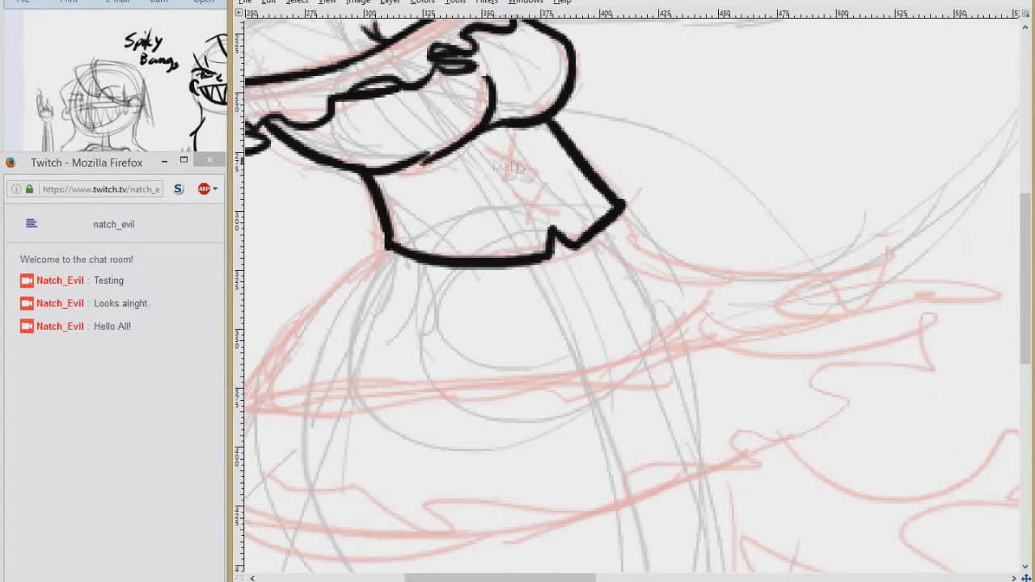
Step: Ink two small crossed stitch marks on the front of the bodice
drag(495, 151, 535, 175)
drag(516, 145, 507, 182)
drag(521, 198, 555, 215)
Step: Ink the raised fist with its curled fingers and thumb
drag(453, 194, 603, 266)
mouse_move(339, 162)
mouse_down()
mouse_move(521, 397)
mouse_move(525, 450)
mouse_up()
mouse_move(473, 275)
mouse_down()
mouse_move(530, 251)
mouse_move(519, 280)
mouse_up()
mouse_move(489, 169)
mouse_down()
mouse_move(523, 212)
mouse_move(507, 242)
mouse_up()
drag(523, 211, 530, 250)
drag(483, 190, 479, 248)
drag(431, 233, 471, 279)
drag(412, 265, 474, 276)
drag(428, 311, 477, 328)
drag(535, 252, 516, 328)
drag(514, 452, 524, 234)
Step: Ink the raised forearm, the rounded elbow and the upper arm running into the ruffled sleeve
drag(516, 99, 488, 380)
drag(479, 110, 391, 435)
drag(387, 434, 450, 462)
drag(490, 377, 568, 317)
mouse_move(637, 377)
mouse_down()
mouse_move(594, 247)
mouse_move(409, 337)
mouse_up()
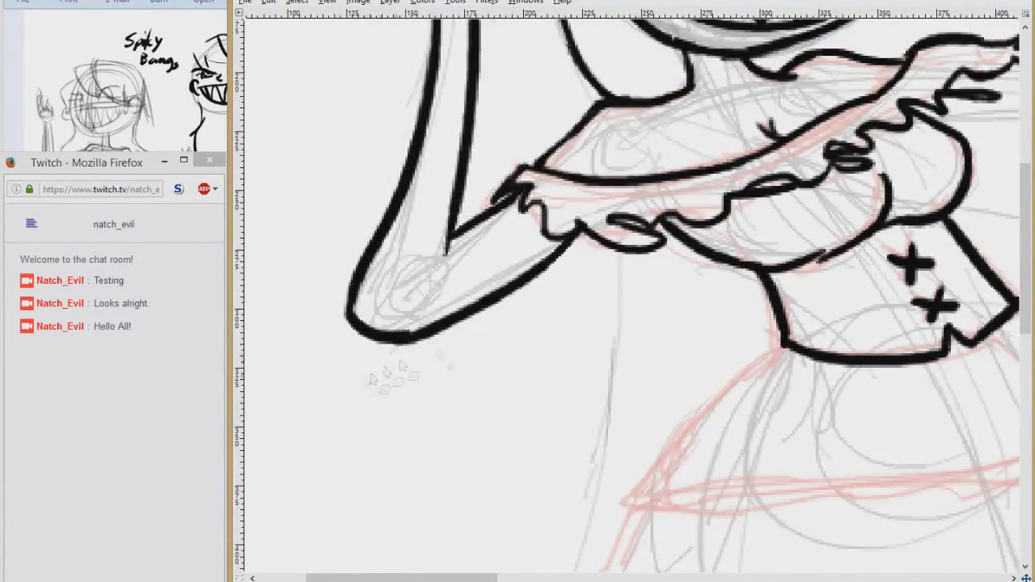
Step: Ink the upper and lower contours of the outstretched arm up to the wrist
drag(951, 146, 320, 368)
drag(388, 281, 764, 251)
mouse_move(306, 344)
mouse_down()
mouse_move(598, 332)
mouse_move(768, 275)
mouse_up()
Step: Ink the outstretched hand at the end of the arm, with its spread fingers and thumb
scroll(518, 323, right, 12)
scroll(517, 324, up, 4)
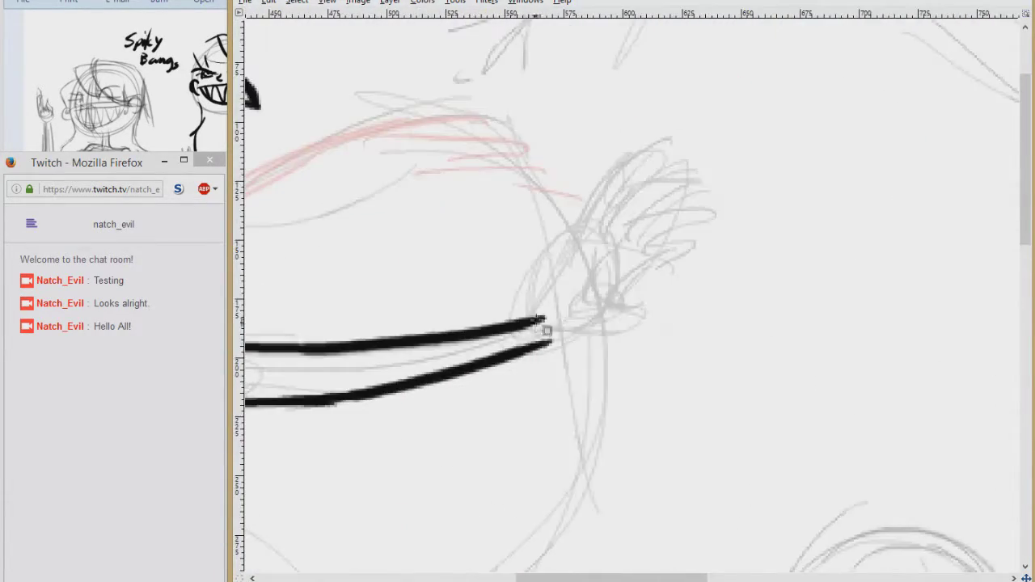
drag(531, 302, 581, 352)
drag(478, 372, 581, 349)
key(ctrl+z)
mouse_move(507, 274)
mouse_down()
mouse_move(454, 351)
mouse_move(556, 202)
mouse_move(596, 179)
mouse_up()
drag(596, 179, 539, 262)
mouse_move(627, 209)
mouse_down()
mouse_move(550, 276)
mouse_move(663, 254)
mouse_up()
key(ctrl+z)
mouse_move(559, 263)
mouse_down()
mouse_move(643, 280)
mouse_move(573, 280)
mouse_up()
drag(605, 245, 645, 257)
drag(602, 282, 549, 323)
Step: Ink the skirt's top tier below the waist, with a wavy hem and ragged windblown ends
drag(566, 278, 854, 192)
drag(517, 486, 798, 107)
mouse_move(439, 199)
mouse_down()
mouse_move(278, 365)
mouse_move(677, 348)
mouse_move(727, 321)
mouse_up()
drag(727, 266, 389, 334)
mouse_move(334, 226)
mouse_down()
mouse_move(440, 298)
mouse_move(450, 364)
mouse_move(356, 392)
mouse_up()
drag(357, 420, 824, 170)
Step: Ink the skirt's lower tiers with frilled hems and tattered trailing edges
mouse_move(420, 188)
mouse_down()
mouse_move(628, 327)
mouse_move(787, 289)
mouse_up()
mouse_move(801, 267)
mouse_down()
mouse_move(728, 275)
mouse_move(455, 386)
mouse_up()
mouse_move(669, 200)
mouse_down()
mouse_move(799, 241)
mouse_move(463, 403)
mouse_up()
drag(389, 453, 841, 135)
mouse_move(511, 89)
mouse_down()
mouse_move(498, 232)
mouse_move(593, 305)
mouse_up()
drag(583, 306, 668, 395)
mouse_move(809, 203)
mouse_down()
mouse_move(675, 229)
mouse_move(464, 375)
mouse_up()
Step: Ink the skirt's tapering ghostly tail and the ragged fringe around its curled end
scroll(649, 285, down, 1)
mouse_move(674, 240)
mouse_down()
mouse_move(639, 360)
mouse_move(526, 437)
mouse_up()
scroll(526, 436, left, 6)
scroll(525, 437, down, 3)
mouse_move(709, 307)
mouse_down()
mouse_move(605, 384)
mouse_move(421, 371)
mouse_move(416, 340)
mouse_move(443, 203)
mouse_move(788, 301)
mouse_move(660, 413)
mouse_move(434, 387)
mouse_move(370, 239)
mouse_up()
mouse_move(833, 32)
mouse_down()
mouse_move(487, 178)
mouse_move(650, 372)
mouse_up()
scroll(650, 373, down, 1)
scroll(650, 371, up, 1)
scroll(650, 372, down, 2)
scroll(651, 371, up, 2)
drag(520, 246, 534, 258)
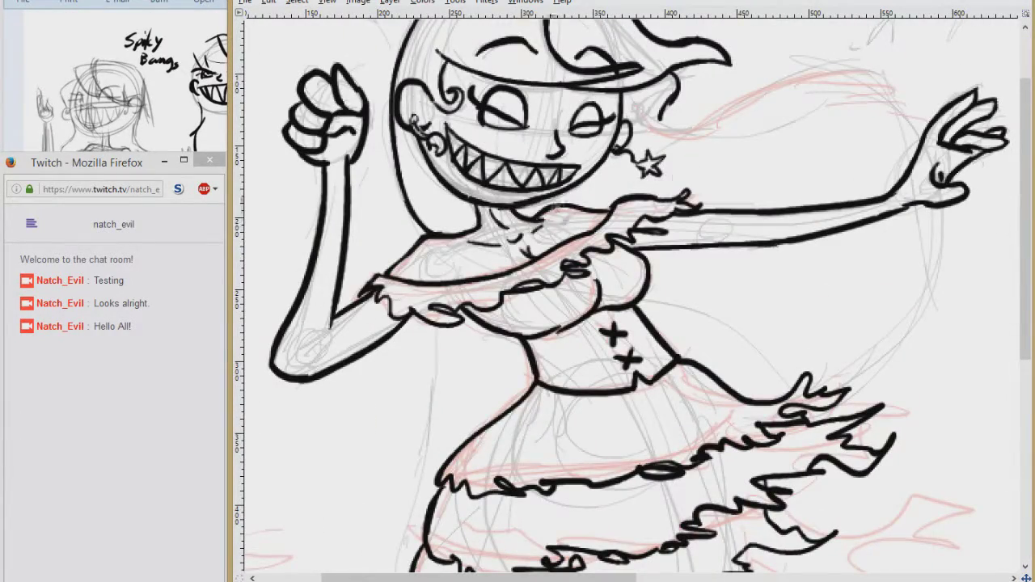
Step: Ink the thin choker with a small bow around the neck
scroll(440, 219, up, 4)
drag(594, 224, 668, 212)
drag(707, 185, 582, 199)
drag(588, 235, 720, 207)
mouse_move(576, 197)
mouse_down()
mouse_move(524, 207)
mouse_move(572, 198)
mouse_up()
drag(571, 204, 573, 243)
scroll(712, 229, down, 6)
Step: Ink the outer contours of the windblown hair above and below the outstretched arm
drag(781, 196, 488, 252)
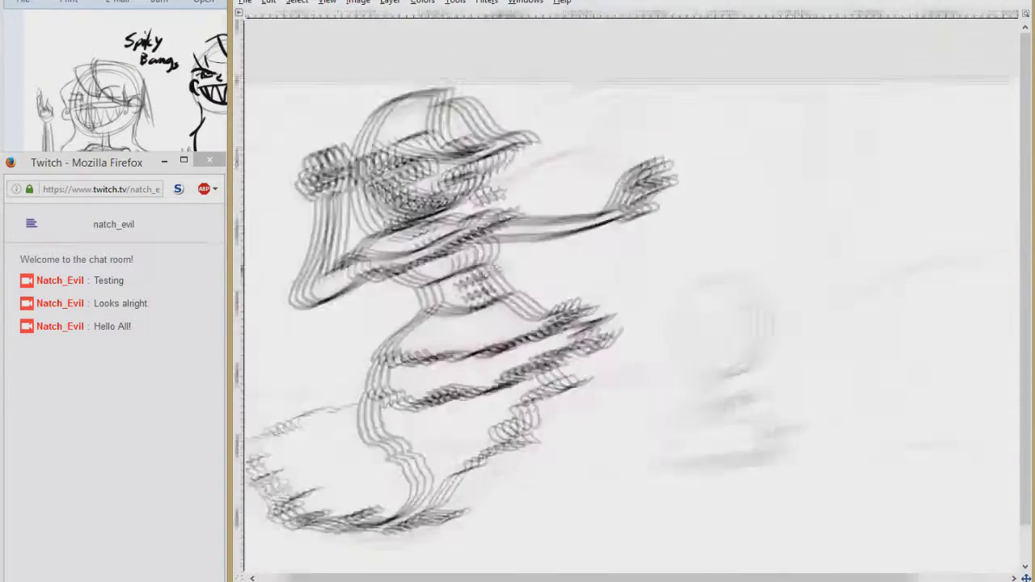
scroll(486, 254, up, 2)
drag(427, 173, 637, 184)
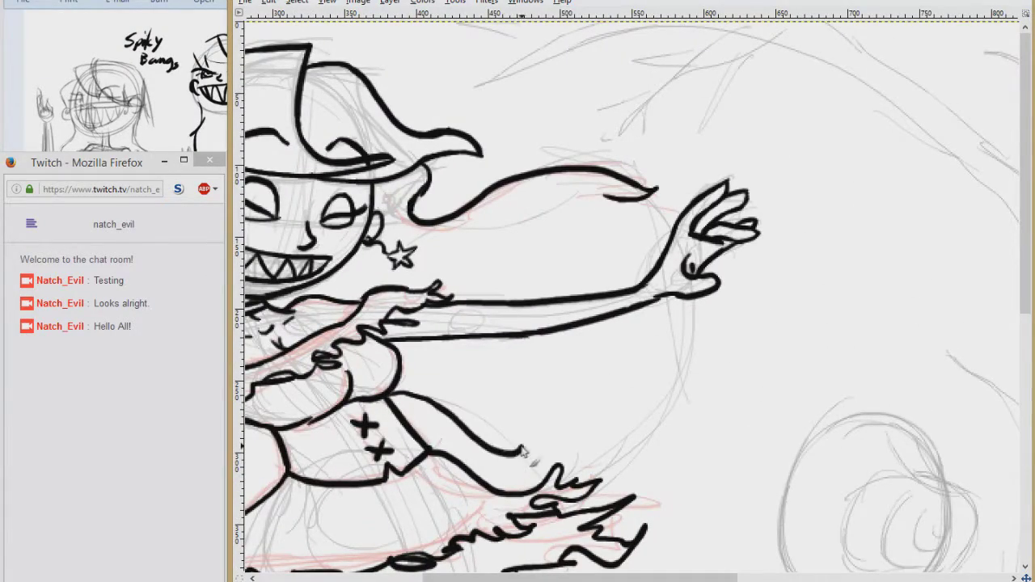
drag(497, 431, 669, 368)
Step: Ink the inner strand lines and pointed tips of the windblown hair on both sides of the arm
mouse_move(462, 372)
mouse_down()
mouse_move(706, 340)
mouse_move(502, 354)
mouse_up()
drag(456, 258, 661, 198)
mouse_move(662, 199)
mouse_down()
mouse_move(610, 257)
mouse_move(505, 282)
mouse_up()
drag(671, 215, 657, 258)
drag(662, 217, 640, 257)
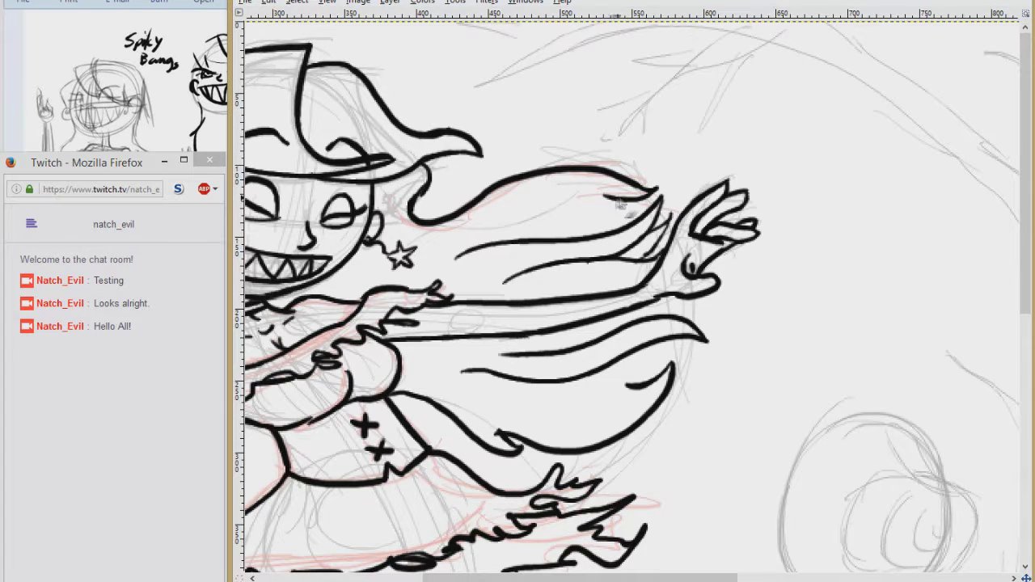
mouse_move(605, 196)
mouse_down()
mouse_move(555, 224)
mouse_move(655, 192)
mouse_up()
drag(566, 389, 669, 366)
drag(603, 365, 671, 350)
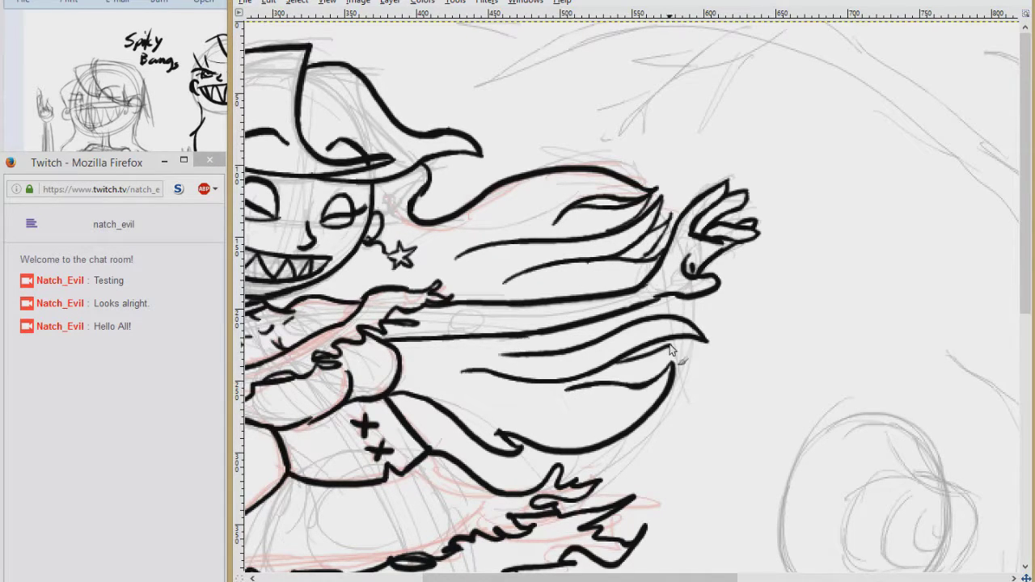
Step: Rename the line art layer i as i-Scarlet
drag(662, 243, 880, 148)
key(minus)
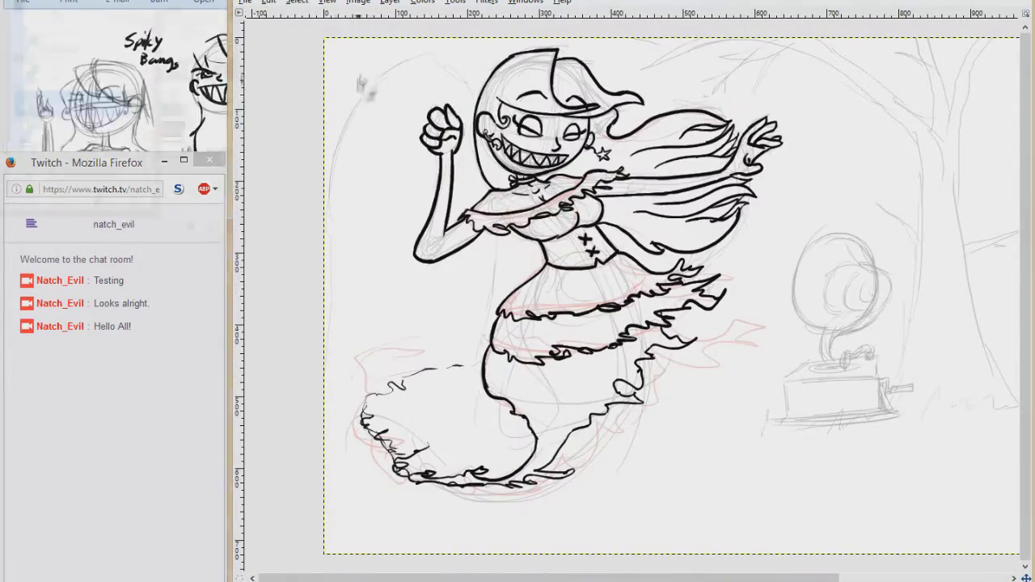
key(Tab)
drag(176, 10, 89, 357)
click(32, 478)
click(33, 478)
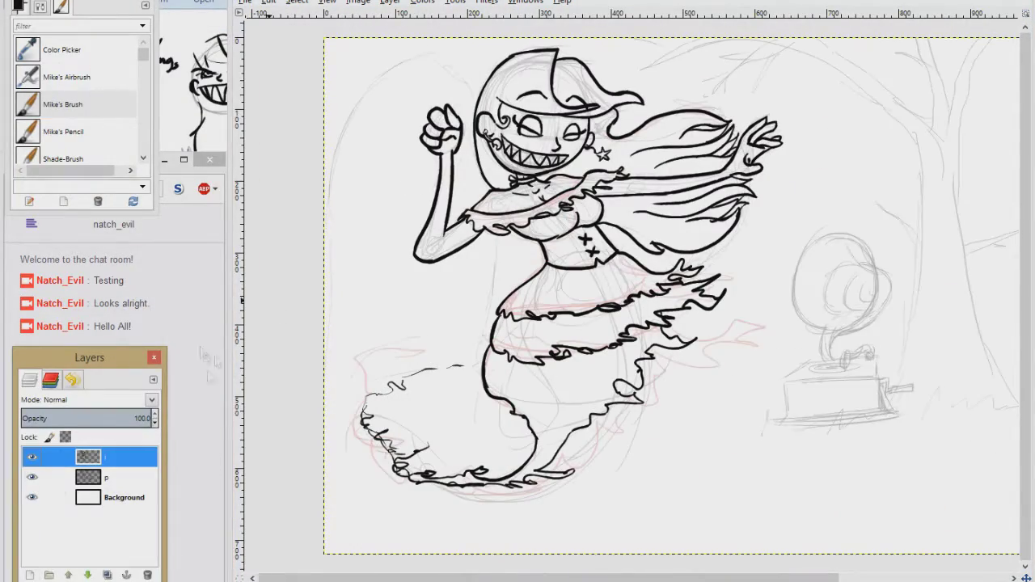
double_click(112, 463)
text(i-Scarlet)
key(Return)
Step: Add a second line art layer named i-2 above i-Scarlet
click(30, 575)
text(i-2)
key(Return)
Step: Hide the i-Scarlet layer and recolour the line art on i-2 to dark blue 180c8e
right_click(94, 483)
click(33, 477)
click(32, 477)
click(109, 457)
click(19, 7)
click(81, 53)
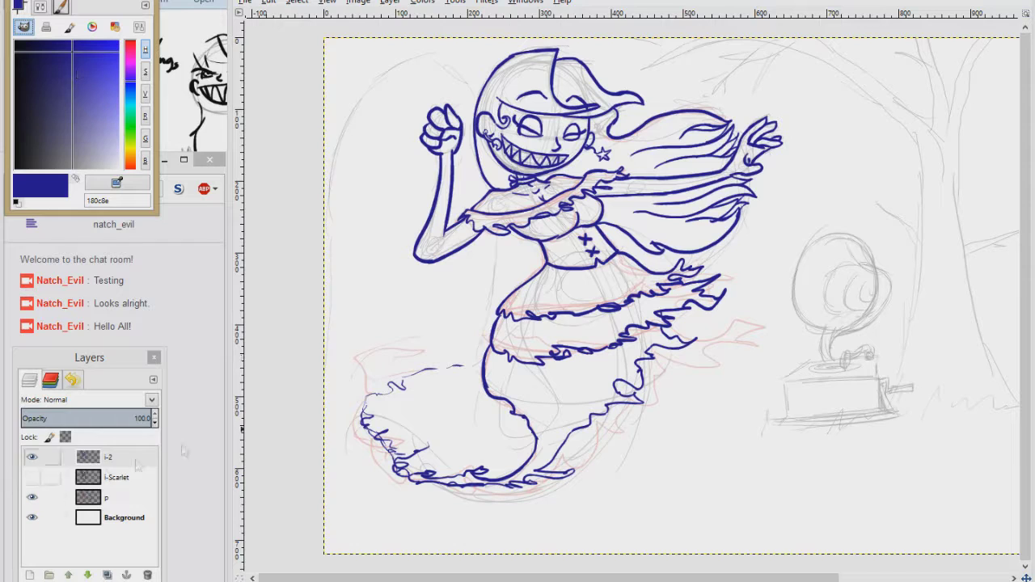
Step: Add a colour layer named c-2 beneath i-2
click(29, 575)
text(c-2)
key(Return)
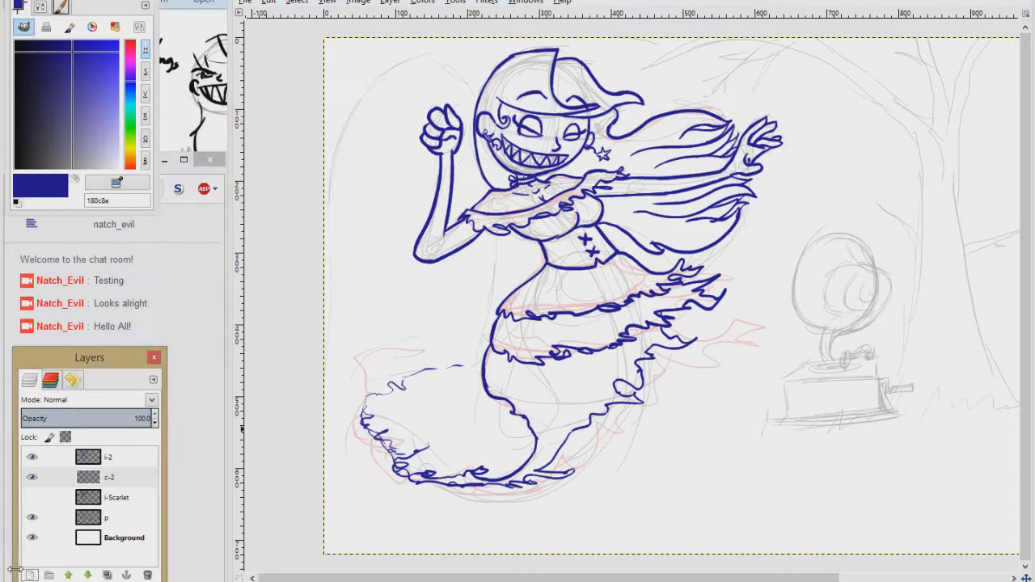
Step: Select the dress areas from the i-2 line art and fill them with greyish purple 54507b on c-2
click(112, 458)
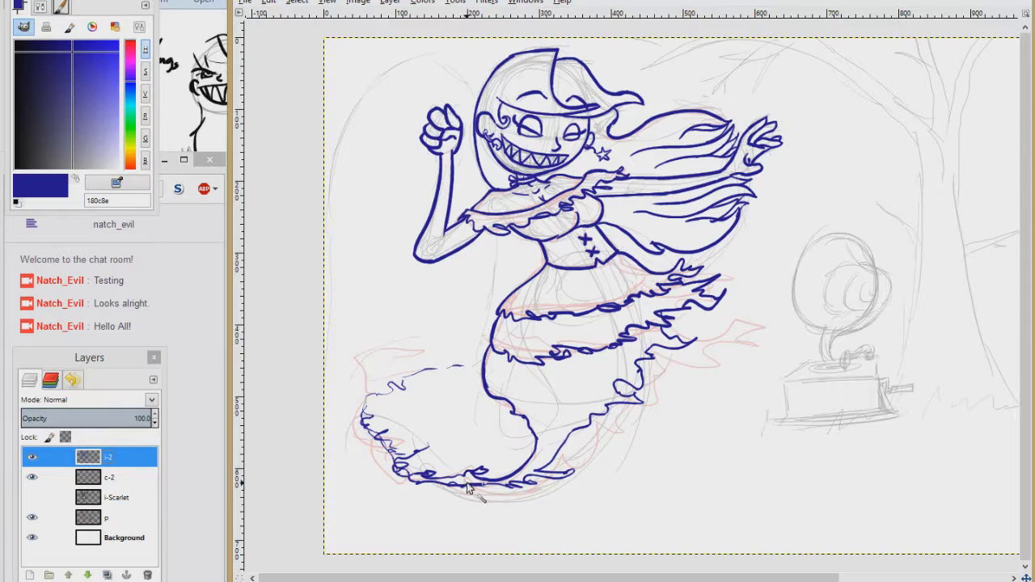
drag(69, 118, 63, 123)
click(109, 477)
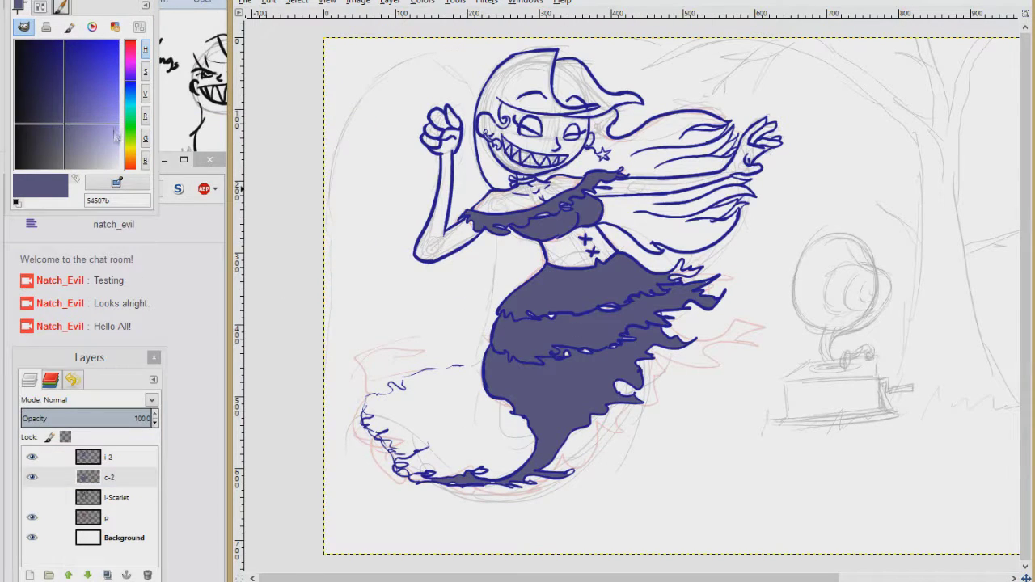
Step: Select the hair and bodice from the i-2 line art and fill them with bright blue 311fe1 on c-2
key(Page_Up)
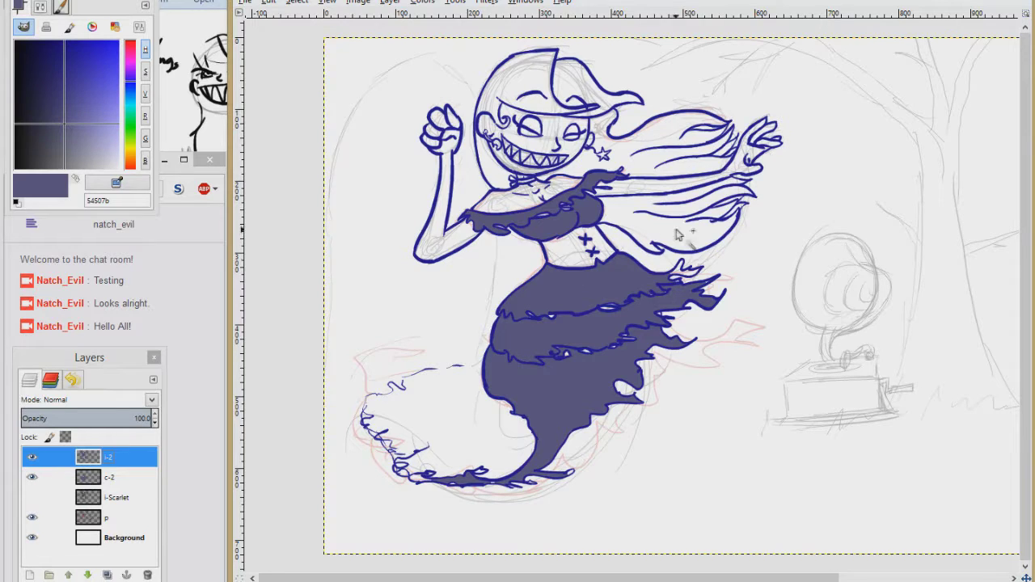
drag(84, 111, 105, 56)
click(109, 477)
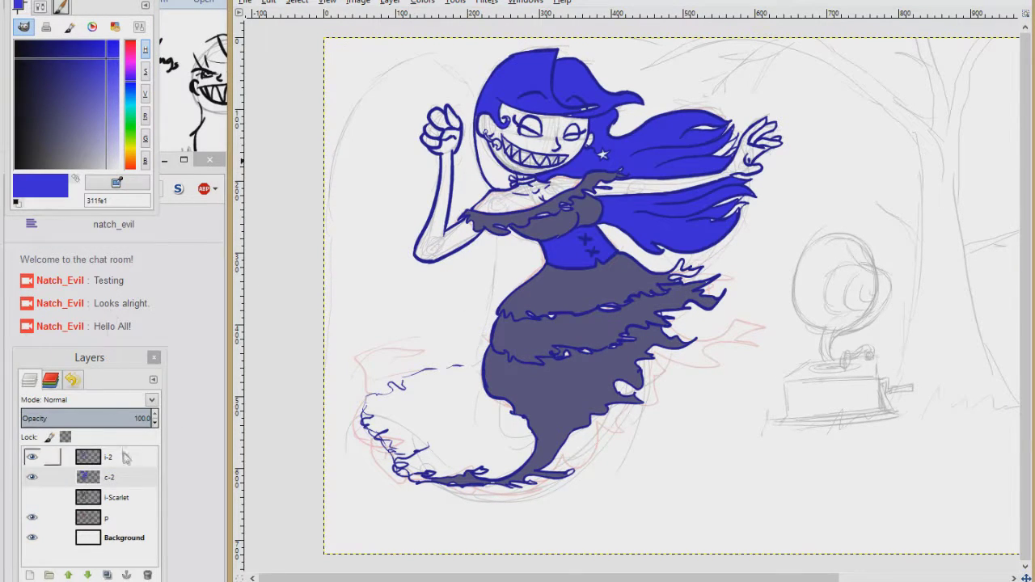
Step: Select the face, arms and shoulders from the i-2 line art and fill them with pale lavender bab5eb on c-2
click(125, 458)
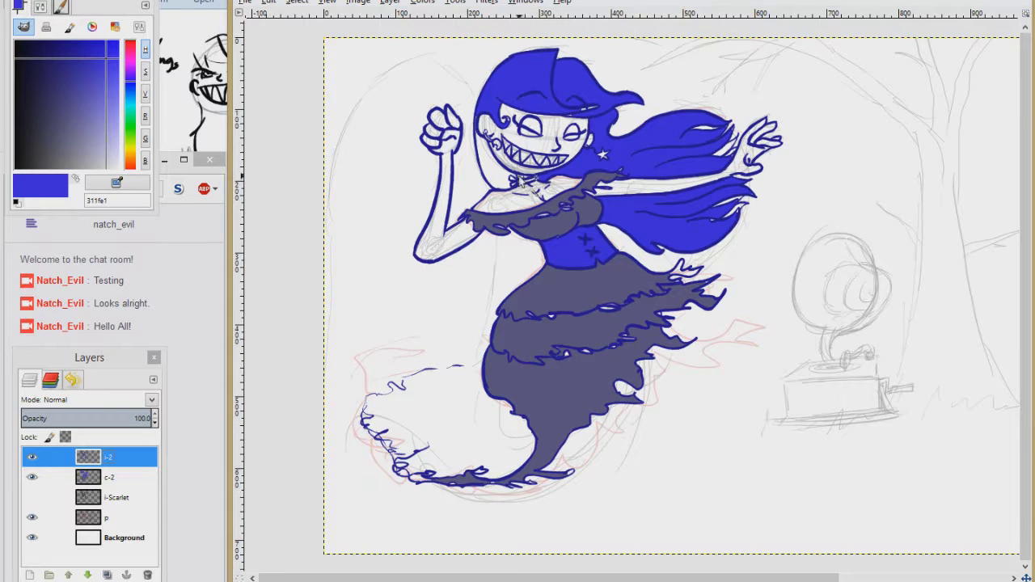
click(109, 477)
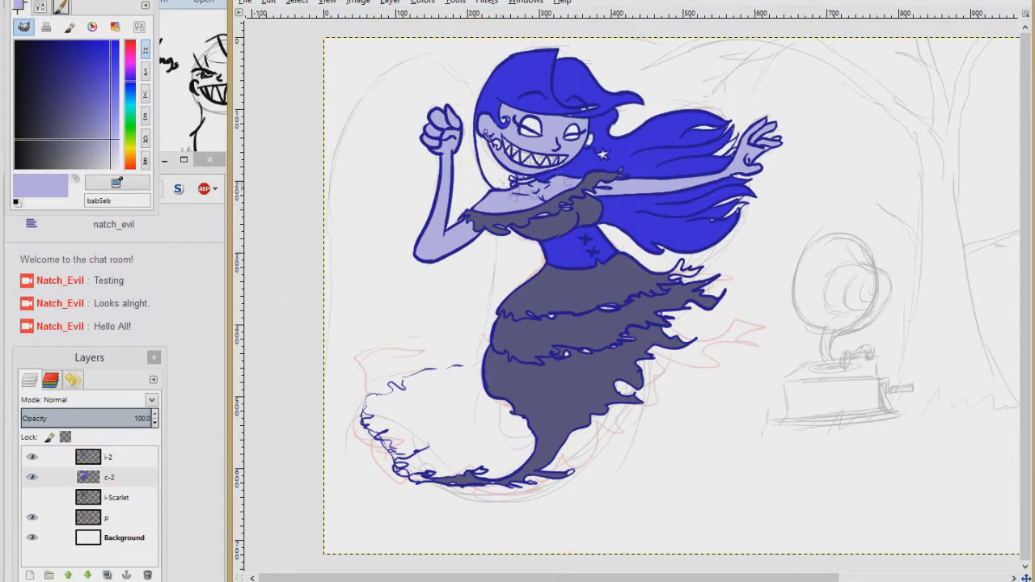
drag(463, 84, 661, 226)
Step: Colour the eye areas with the hair blue and fill the gap inside the forehead curl with the skin colour
ctrl+click(582, 110)
drag(717, 120, 772, 111)
drag(660, 144, 673, 144)
mouse_move(681, 186)
mouse_down()
mouse_move(692, 215)
mouse_move(656, 229)
mouse_up()
mouse_move(548, 194)
mouse_down()
mouse_move(552, 212)
mouse_move(503, 207)
mouse_move(552, 219)
mouse_up()
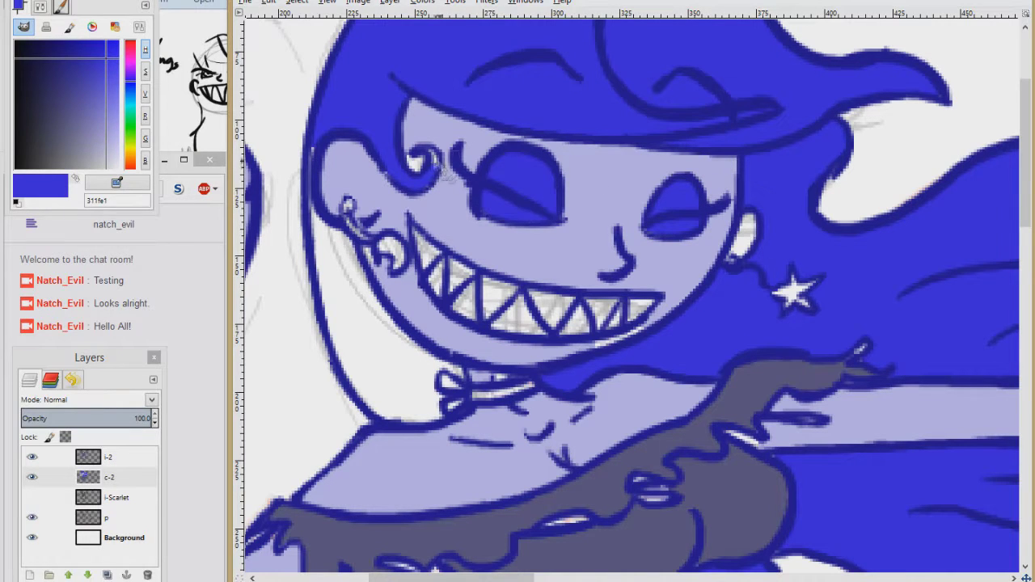
ctrl+click(445, 177)
drag(429, 157, 417, 166)
Step: Fill the Background layer with muted teal 4f9195
click(123, 539)
click(130, 103)
click(75, 108)
drag(40, 186, 348, 204)
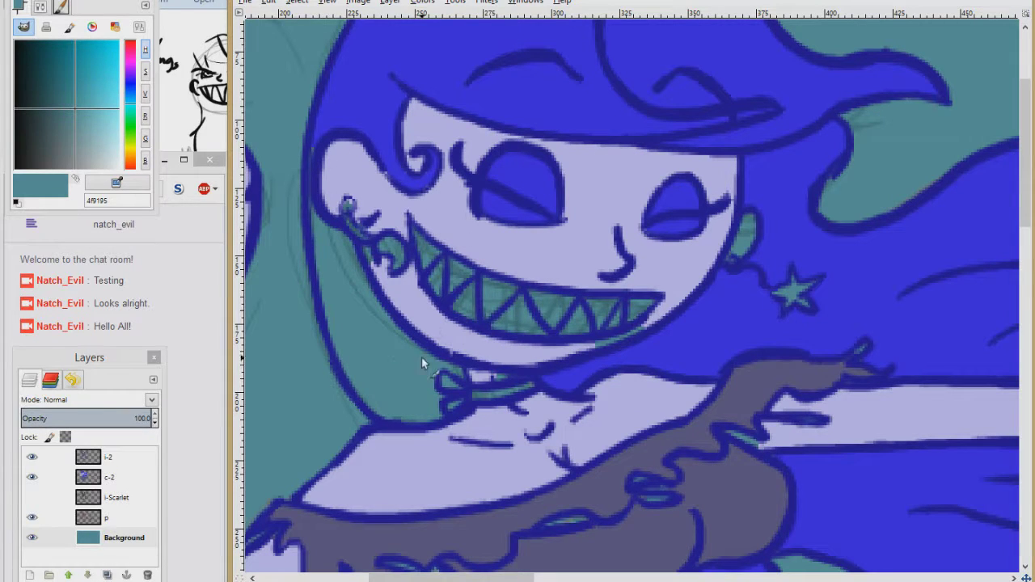
key(shift+q)
key(shift+q)
scroll(432, 323, down, 5)
key(shift+q)
key(shift+q)
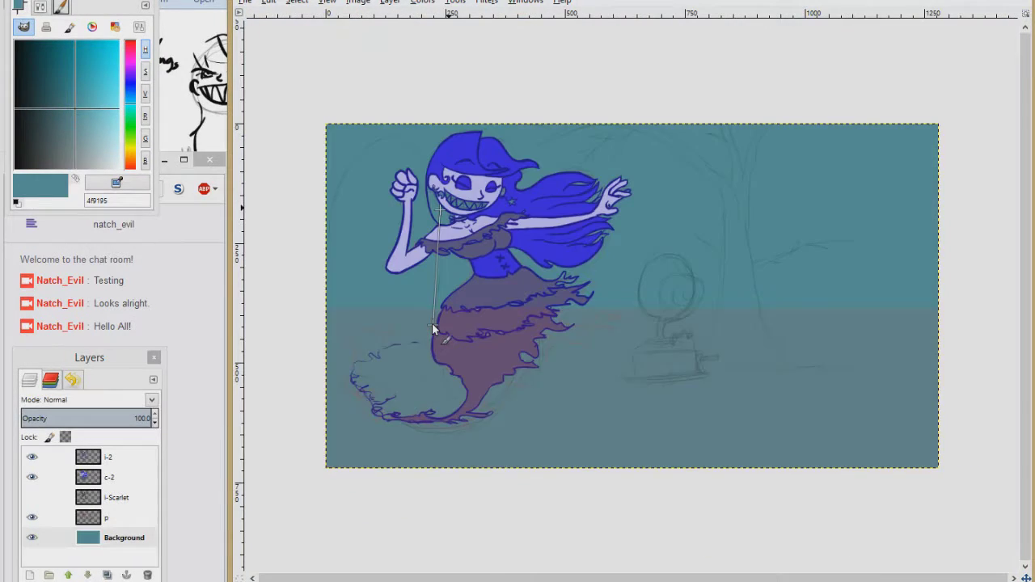
click(109, 477)
key(ctrl+z)
key(ctrl+z)
Step: Fill the hair area beside the neck with the hair blue and the choker with the dress colour
scroll(437, 206, up, 4)
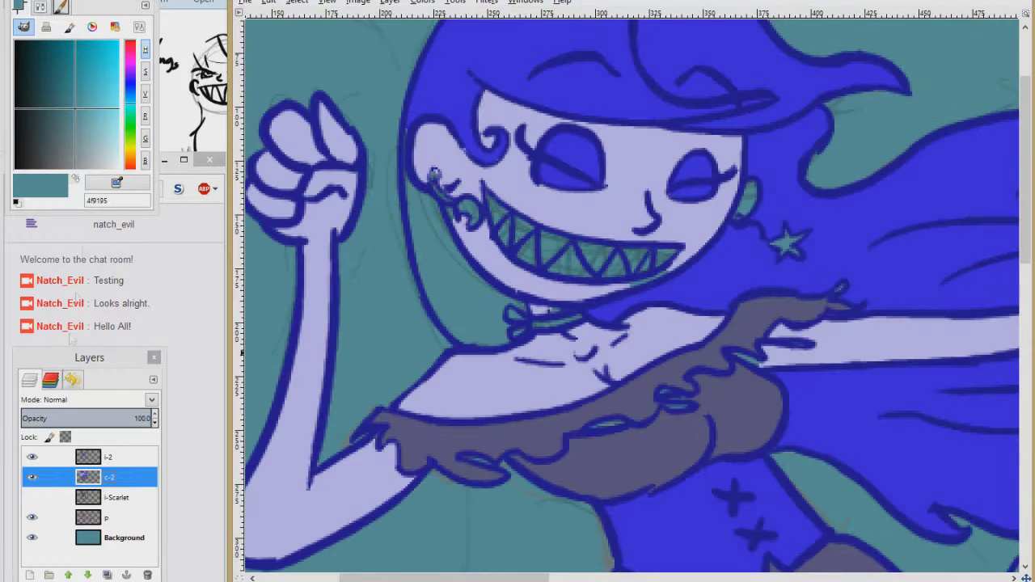
click(61, 6)
click(62, 50)
click(457, 64)
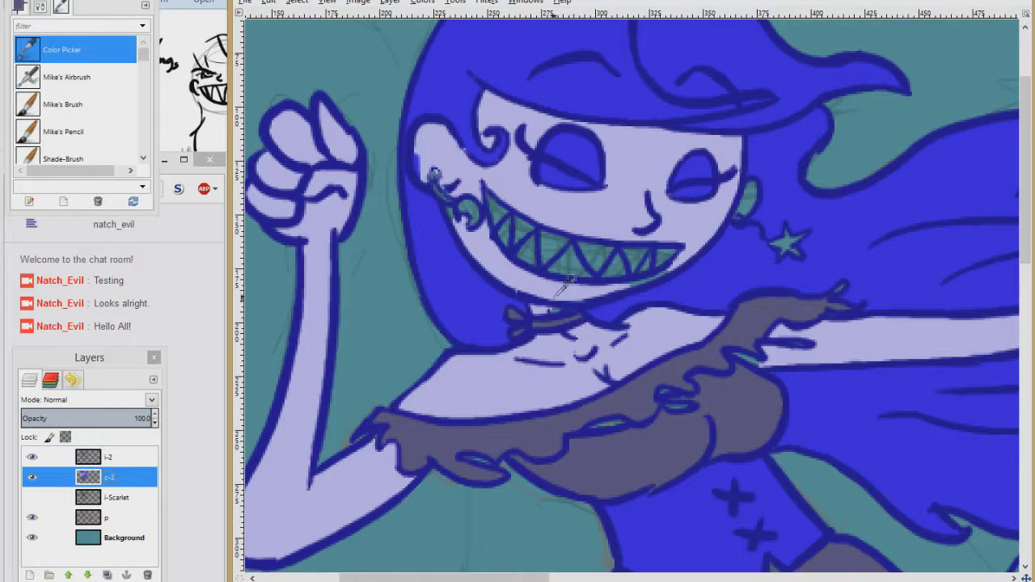
Step: Paint the teeth and the earrings white on c-2
key(d)
key(x)
mouse_move(490, 198)
mouse_down()
mouse_move(513, 225)
mouse_move(632, 265)
mouse_move(553, 251)
mouse_up()
mouse_move(523, 206)
mouse_down()
mouse_move(632, 236)
mouse_move(616, 238)
mouse_up()
Step: Paint the lips above and below the grin with the hair blue
ctrl+click(578, 235)
key(ctrl+z)
drag(650, 241, 668, 240)
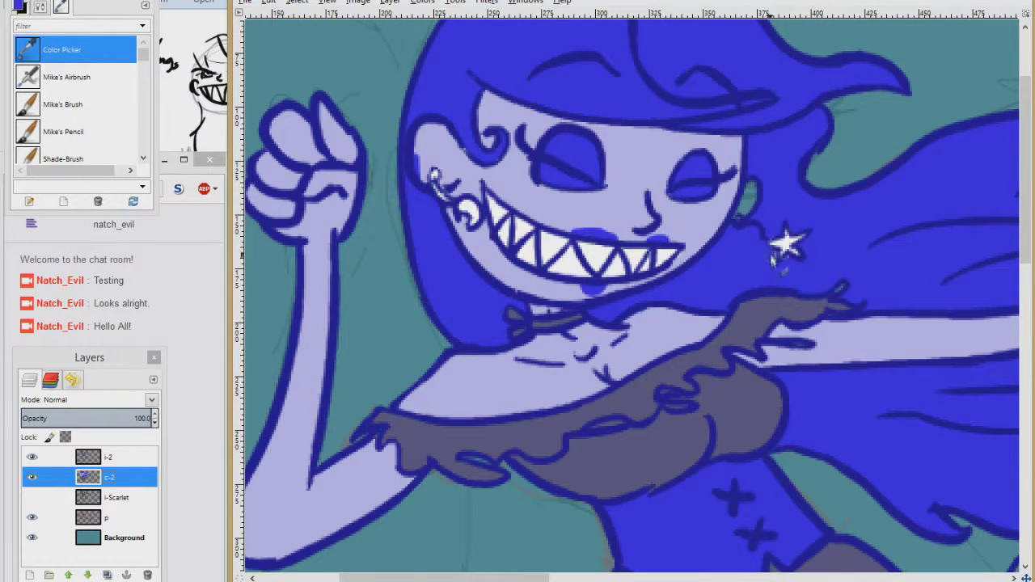
Step: Colour the far ear with the skin lavender and touch up missed skin around the raised fist
drag(750, 198, 744, 214)
drag(477, 461, 488, 307)
drag(355, 47, 490, 245)
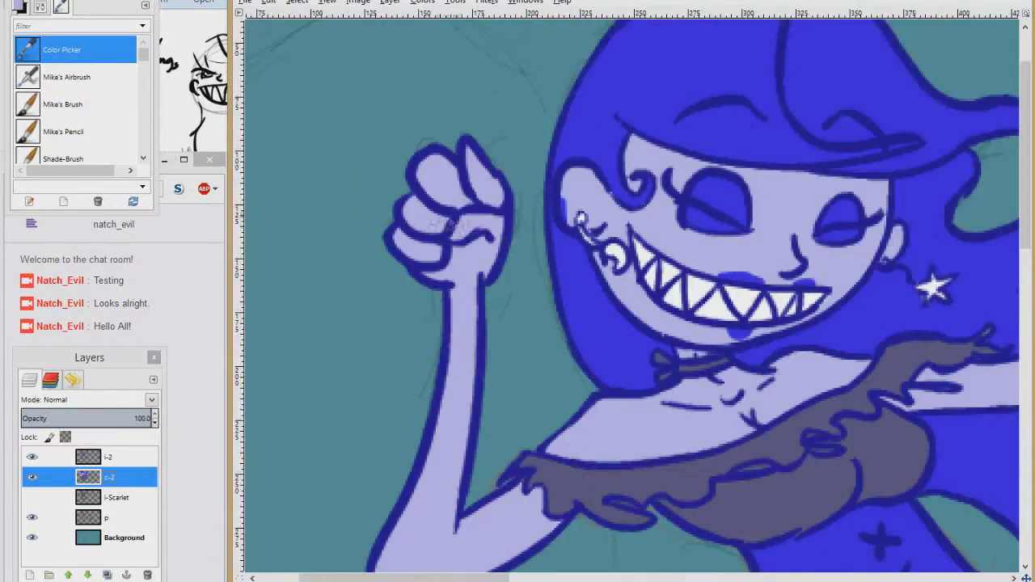
drag(637, 451, 622, 148)
key(Tab)
Step: Fill the uncoloured gaps between the windblown hair strands around the outstretched arm with blue
scroll(624, 145, right, 8)
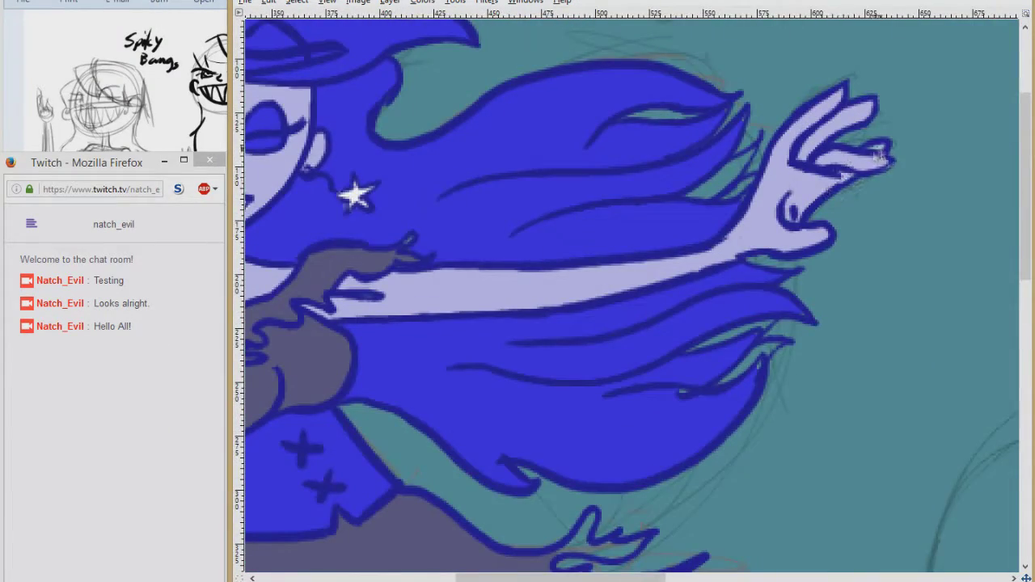
scroll(879, 157, down, 3)
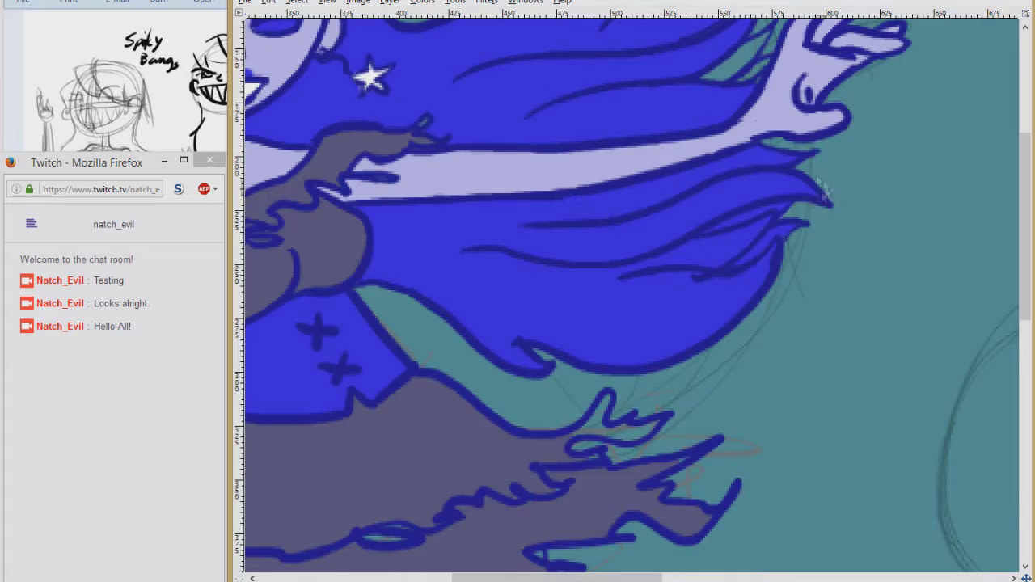
scroll(728, 230, up, 4)
drag(318, 259, 555, 115)
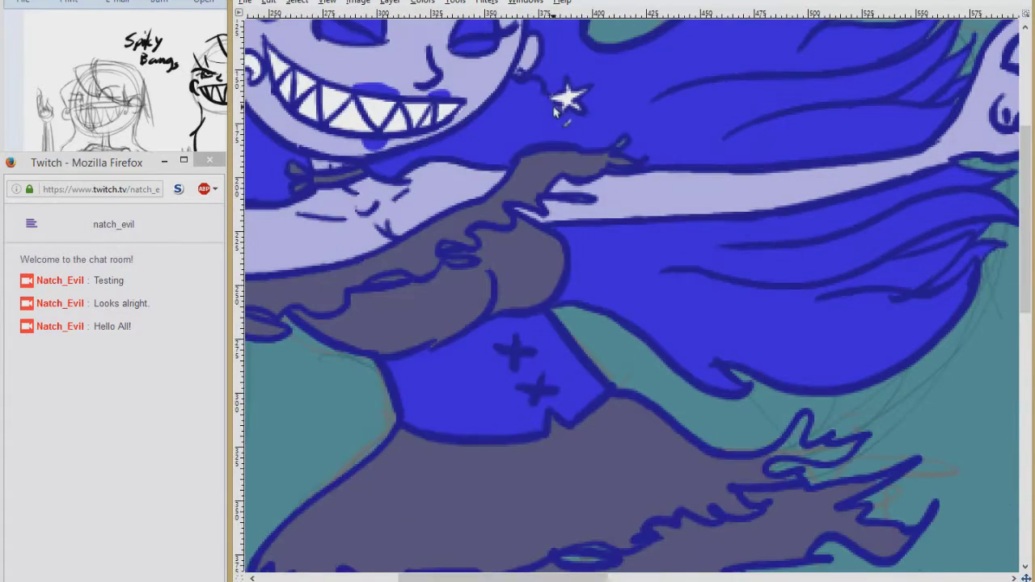
Step: Fill the uncoloured gaps in the skirt's ruffles and tattered edges with the dress colour
drag(483, 406, 652, 301)
drag(736, 464, 558, 289)
drag(724, 235, 520, 327)
drag(571, 267, 585, 258)
scroll(678, 297, down, 4)
scroll(612, 260, left, 2)
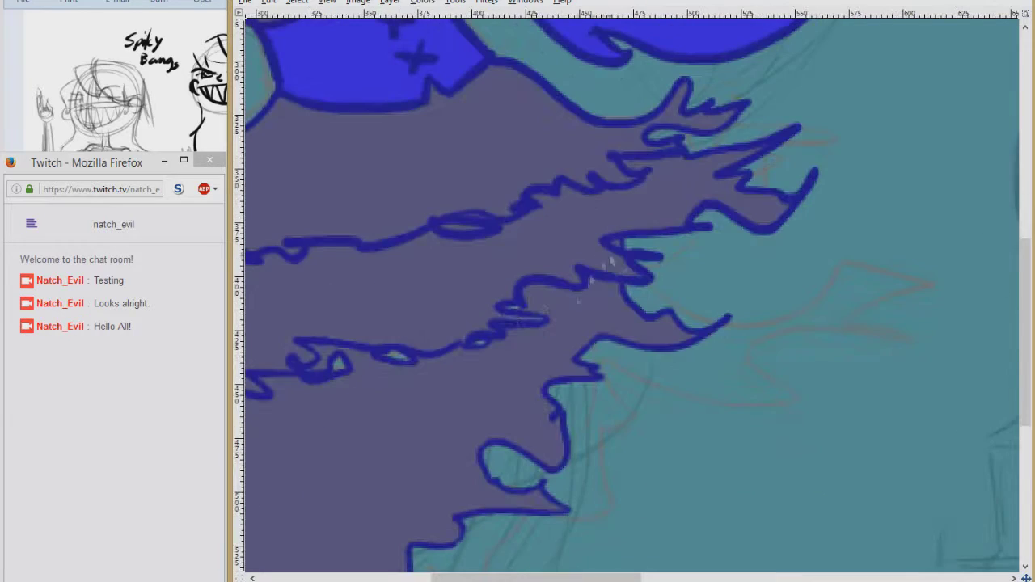
Step: Fill the remaining gaps in the skirt's thin curling tail with the dress colour, out to its wispy end
scroll(676, 250, down, 6)
scroll(676, 249, left, 9)
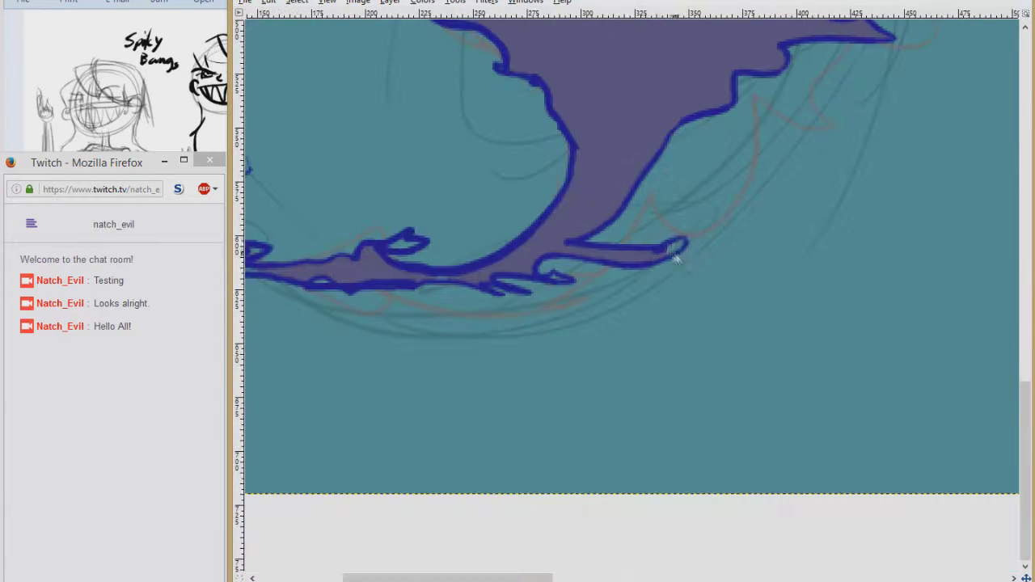
scroll(440, 283, left, 7)
scroll(439, 283, up, 1)
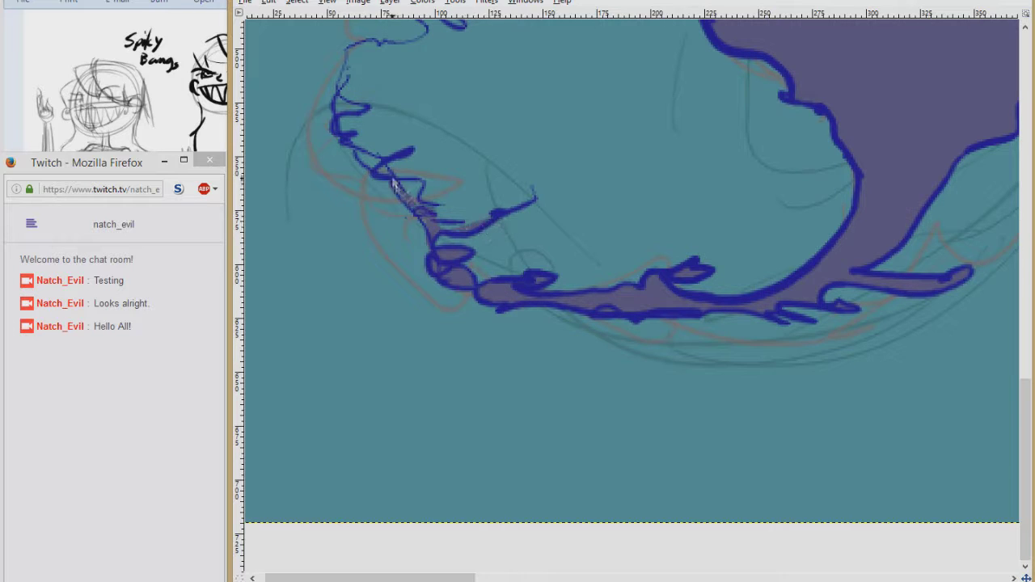
scroll(374, 162, up, 4)
scroll(378, 259, left, 1)
drag(428, 193, 570, 121)
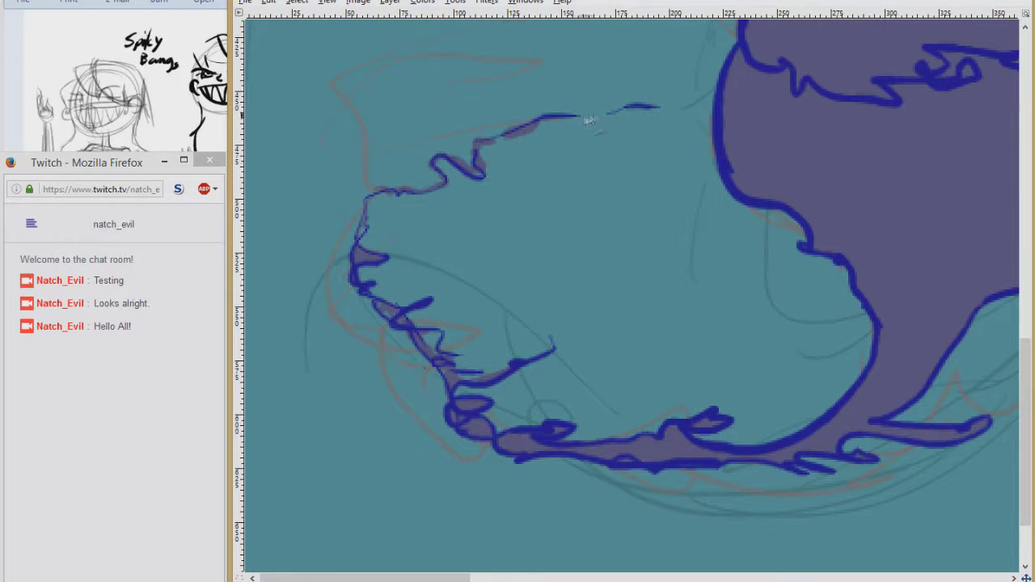
Step: Hide the sketch layer p and add a new layer named s-2 above c-2
scroll(780, 246, down, 3)
key(Tab)
click(119, 169)
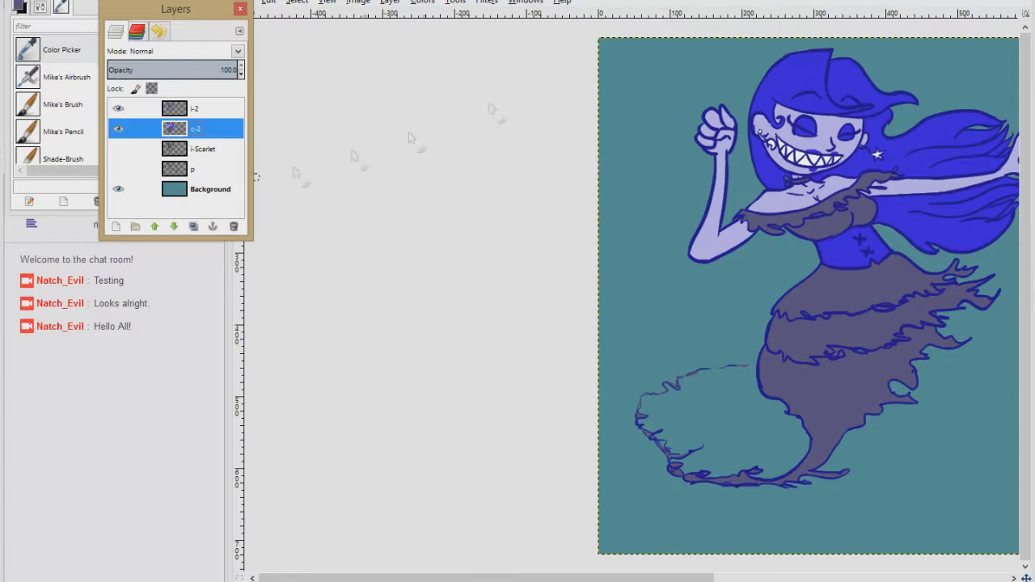
scroll(657, 38, down, 1)
click(116, 226)
text(s-2)
key(Return)
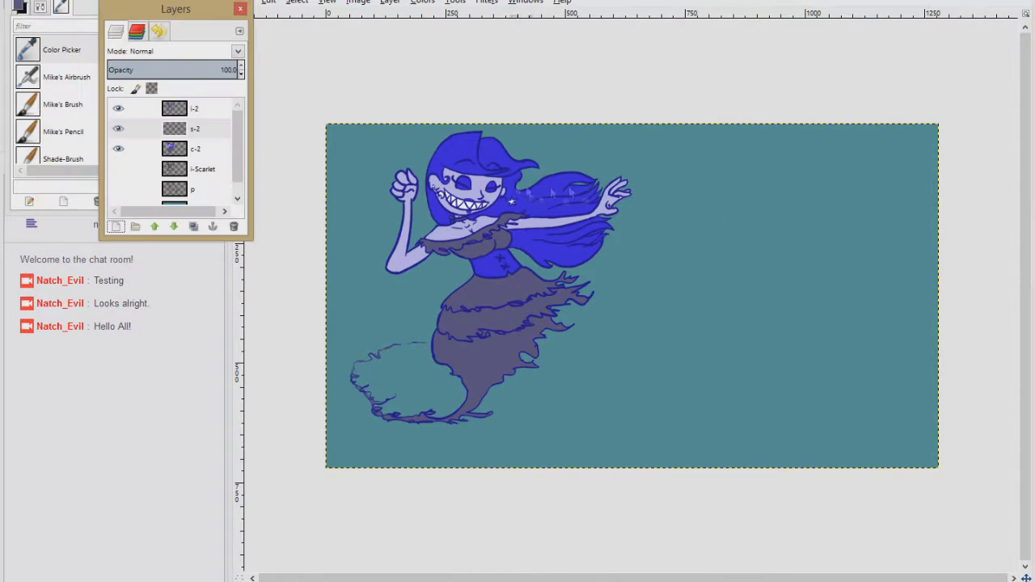
drag(509, 127, 488, 316)
key(Page_Down)
key(plus)
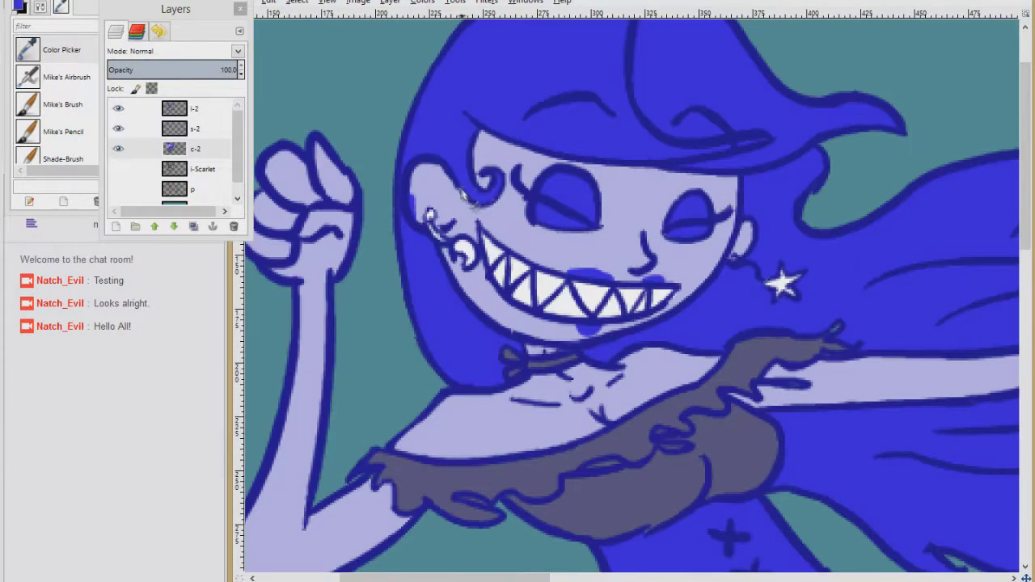
key(shift+ctrl+j)
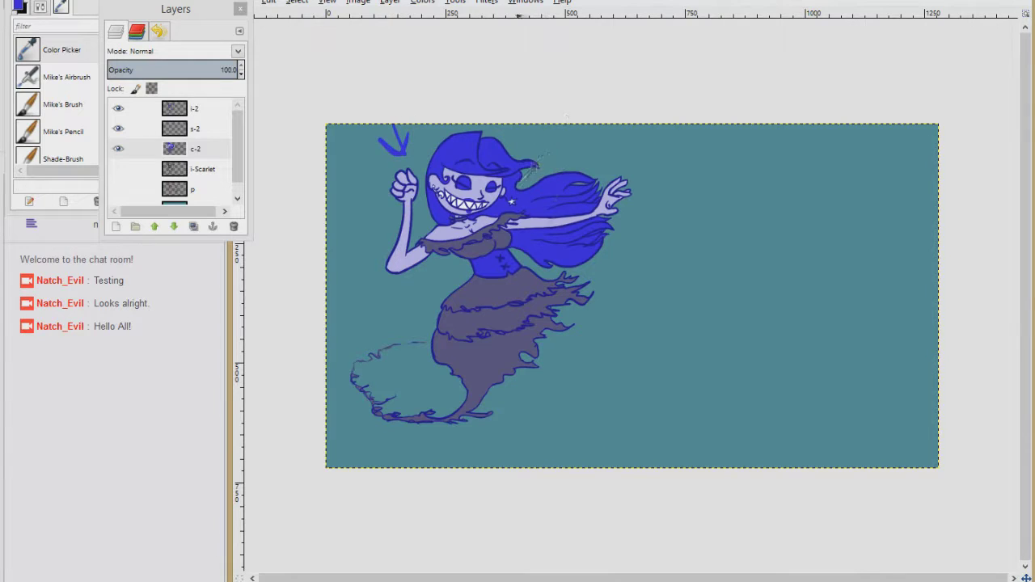
key(Page_Up)
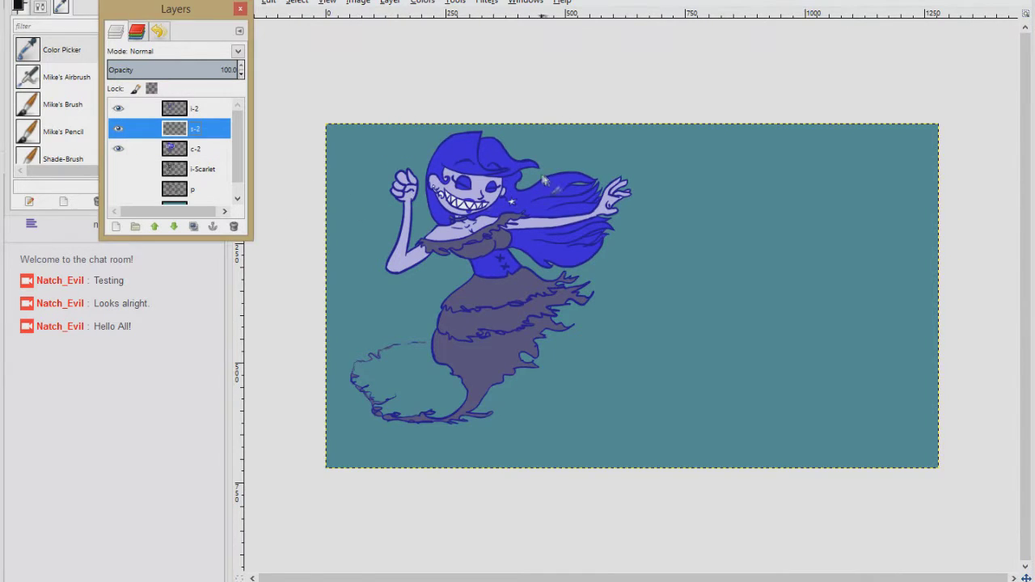
Step: Set layer s-2's opacity to 50 and paint a black shadow beneath the fringe across the face
key(plus)
key(plus)
key(plus)
click(241, 71)
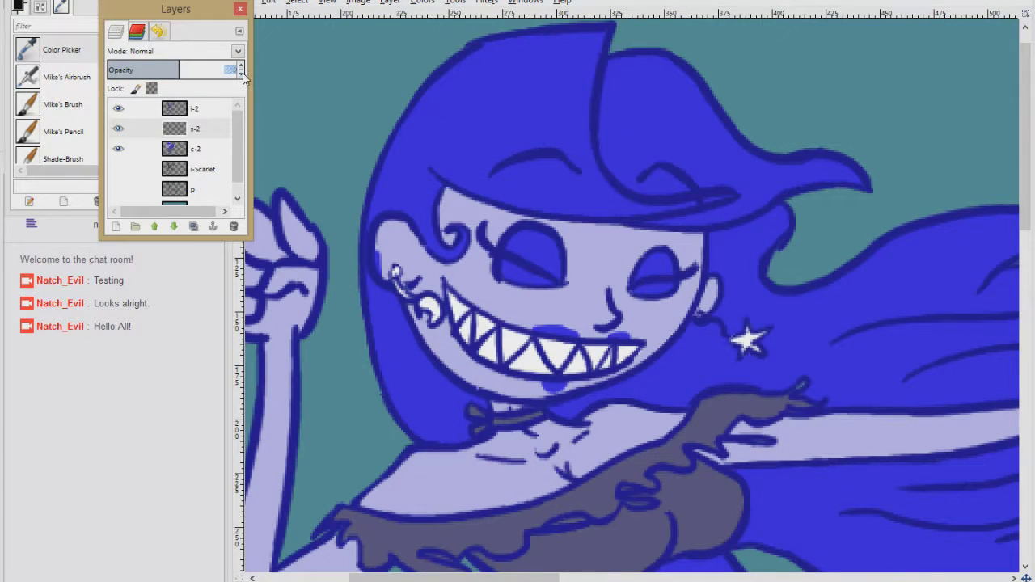
drag(861, 184, 667, 231)
mouse_move(448, 177)
mouse_down()
mouse_move(654, 213)
mouse_move(454, 195)
mouse_move(630, 233)
mouse_move(481, 209)
mouse_move(444, 226)
mouse_up()
Step: Paint white zigzag highlights across the crown and thin shine streaks down the near side of the hair
drag(411, 119, 695, 112)
mouse_move(398, 152)
mouse_down()
mouse_move(376, 212)
mouse_move(398, 202)
mouse_up()
drag(376, 295, 400, 396)
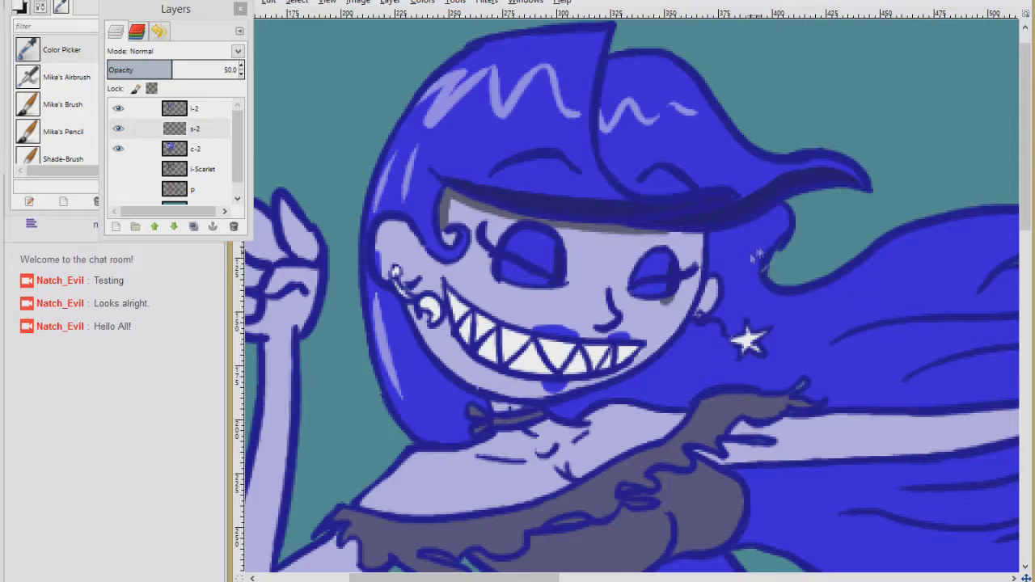
Step: Shade the hair behind the face and the windblown strands above the outstretched arm on layer s-2
mouse_move(732, 234)
mouse_down()
mouse_move(748, 283)
mouse_move(640, 252)
mouse_move(529, 155)
mouse_up()
drag(527, 172, 740, 155)
drag(652, 174, 828, 169)
drag(828, 204, 666, 212)
mouse_move(756, 224)
mouse_down()
mouse_move(869, 216)
mouse_move(897, 247)
mouse_move(742, 275)
mouse_move(647, 261)
mouse_up()
mouse_move(517, 153)
mouse_down()
mouse_move(441, 239)
mouse_move(336, 295)
mouse_move(469, 279)
mouse_move(465, 242)
mouse_move(449, 255)
mouse_move(577, 244)
mouse_move(588, 273)
mouse_move(760, 201)
mouse_move(557, 215)
mouse_move(619, 229)
mouse_move(646, 212)
mouse_up()
click(202, 149)
ctrl+click(561, 273)
click(198, 129)
key(d)
drag(640, 199, 561, 89)
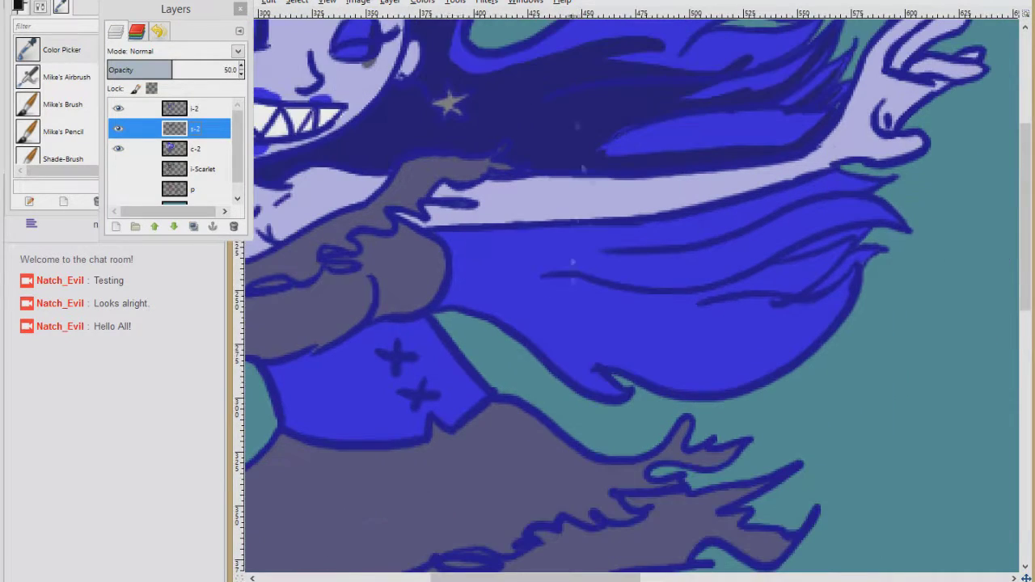
Step: Outline the shadow on the hair below the outstretched arm, select its interior, grow the selection and fill it with black
drag(454, 285, 626, 312)
mouse_move(565, 325)
mouse_down()
mouse_move(818, 315)
mouse_move(734, 303)
mouse_move(832, 249)
mouse_move(755, 273)
mouse_move(819, 227)
mouse_move(720, 245)
mouse_up()
key(ctrl+z)
mouse_move(775, 199)
mouse_down()
mouse_move(714, 245)
mouse_move(692, 219)
mouse_move(515, 236)
mouse_move(455, 281)
mouse_up()
key(u)
click(560, 278)
key(shift+g)
key(Return)
key(ctrl+comma)
drag(485, 215, 770, 412)
Step: Shade the jawline and both ears on s-2, correcting the near ear's skin colour on c-2
mouse_move(463, 346)
mouse_down()
mouse_move(580, 345)
mouse_move(692, 196)
mouse_up()
drag(692, 242, 694, 267)
drag(369, 209, 373, 238)
click(195, 149)
ctrl+click(376, 210)
click(194, 129)
mouse_move(537, 338)
mouse_down()
mouse_move(652, 304)
mouse_move(662, 241)
mouse_up()
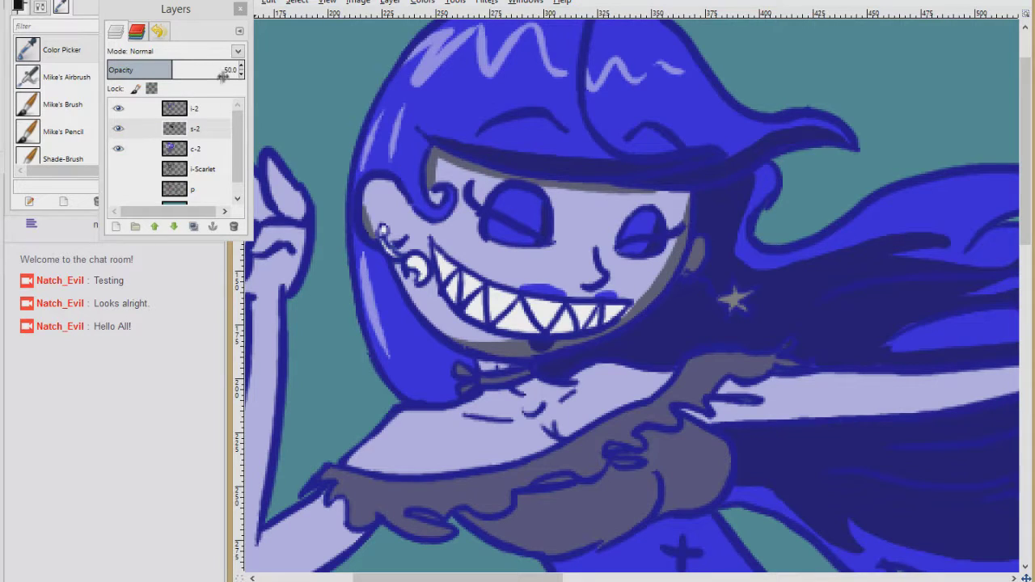
Step: Lower layer s-2's opacity to 40 and shade the neck around the choker
click(241, 74)
drag(634, 319, 644, 174)
drag(493, 233, 534, 231)
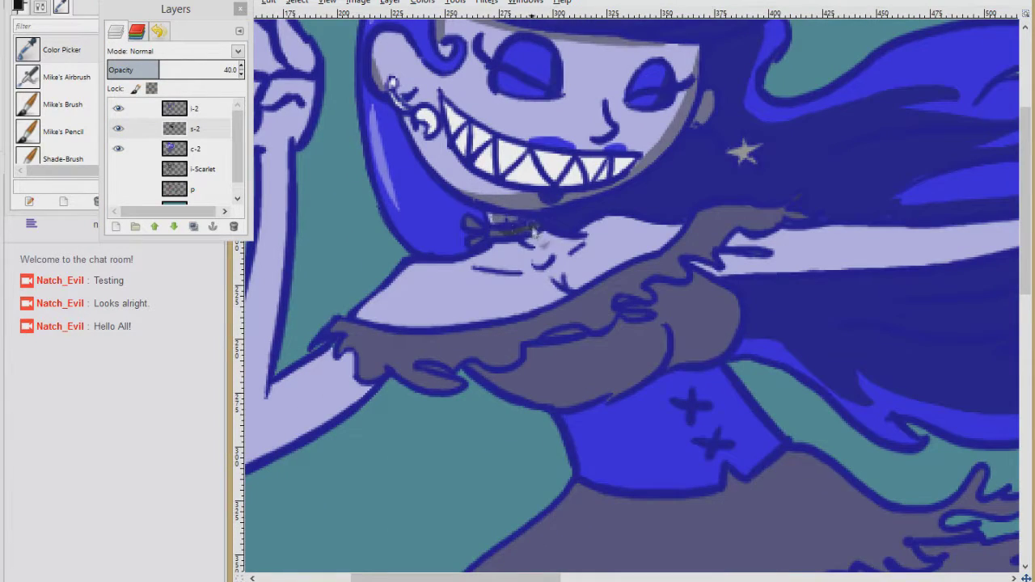
Step: Paint white highlights on the near shoulder, the raised arm and the side of the corset
drag(418, 273, 402, 288)
mouse_move(384, 283)
mouse_down()
mouse_move(548, 356)
mouse_move(574, 248)
mouse_up()
drag(438, 302, 405, 380)
mouse_move(501, 323)
mouse_down()
mouse_move(356, 312)
mouse_move(291, 222)
mouse_up()
mouse_move(562, 281)
mouse_down()
mouse_move(569, 333)
mouse_move(567, 317)
mouse_up()
key(ctrl+z)
Step: Shade the underside of the outstretched arm and the chest in black on layer s-2
click(196, 149)
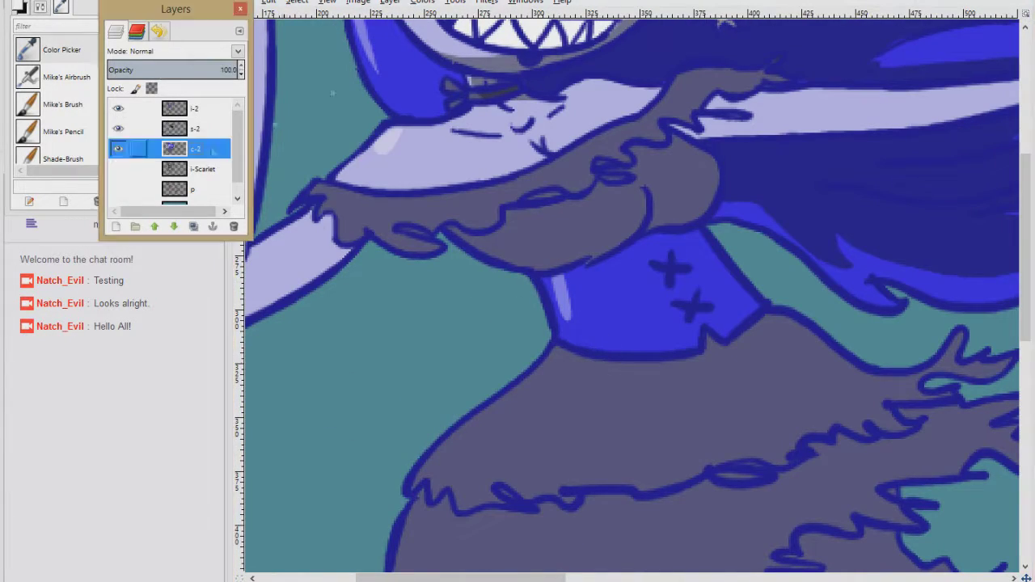
ctrl+click(585, 260)
click(196, 128)
ctrl+click(473, 64)
mouse_move(704, 130)
mouse_down()
mouse_move(473, 244)
mouse_move(677, 240)
mouse_up()
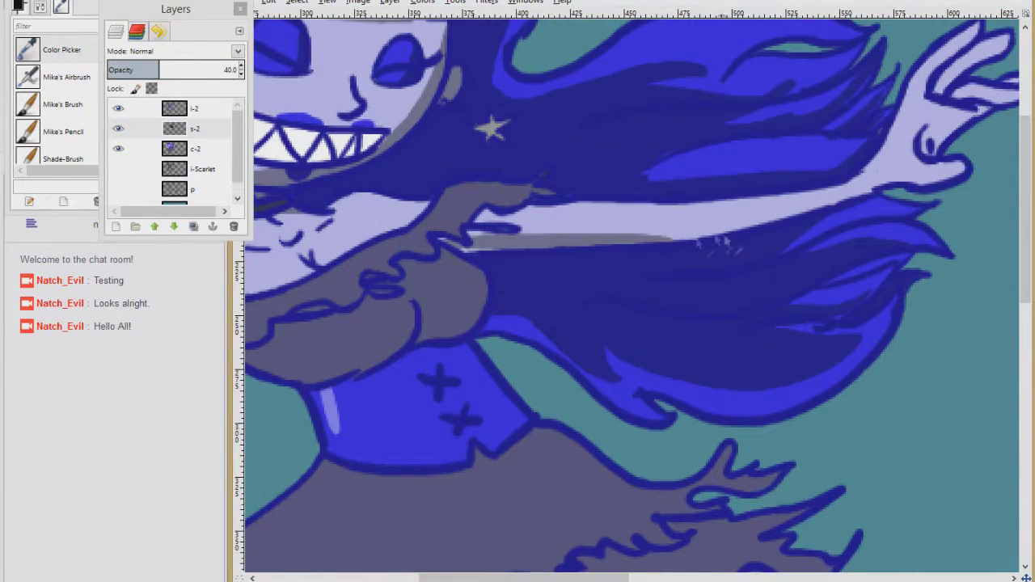
scroll(465, 236, left, 3)
scroll(477, 246, down, 1)
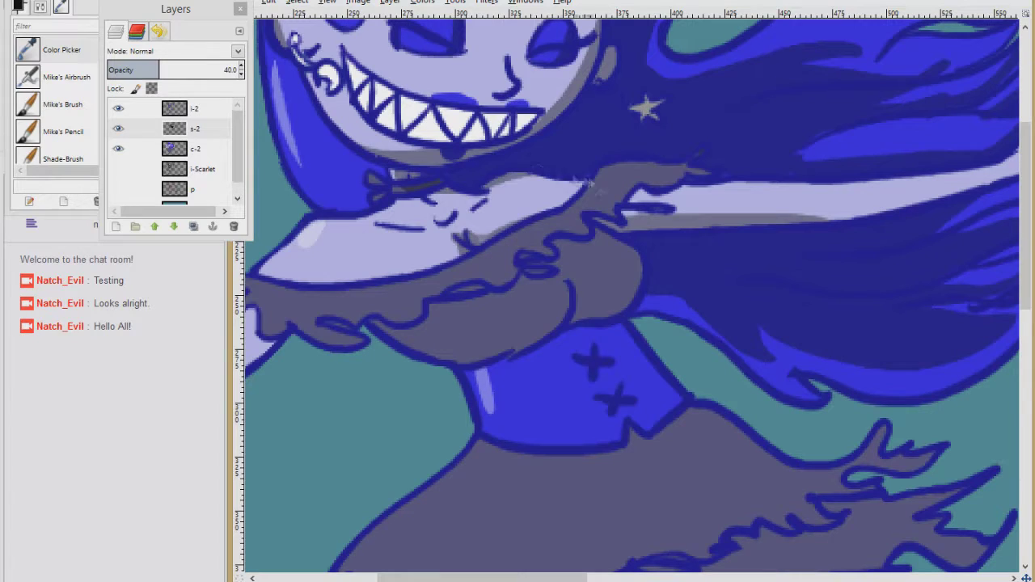
Step: Shade the far shoulder ruffle, the underside of the bust and the far side of the corset
mouse_move(603, 178)
mouse_down()
mouse_move(603, 208)
mouse_move(588, 230)
mouse_up()
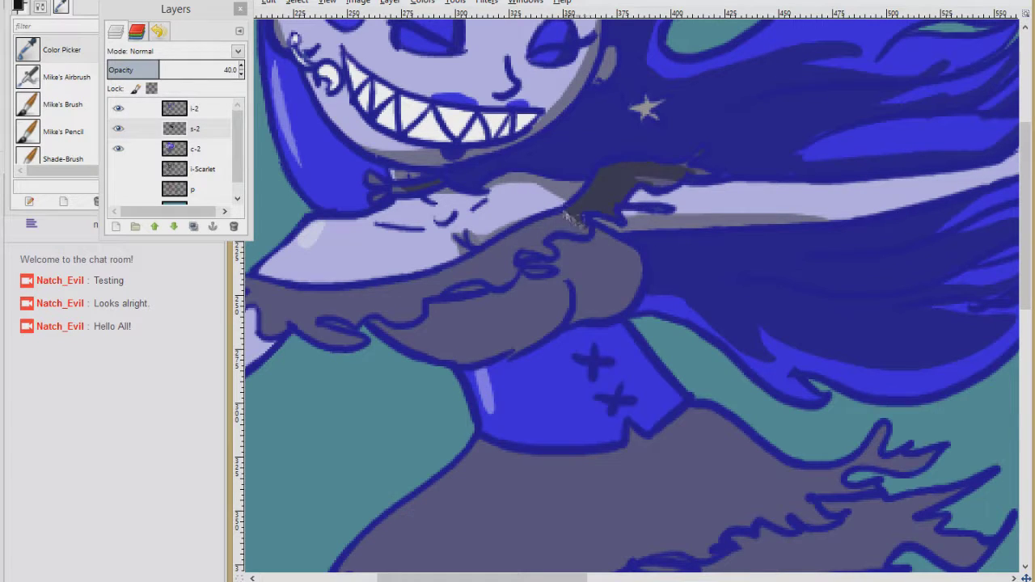
mouse_move(566, 279)
mouse_down()
mouse_move(534, 344)
mouse_move(452, 365)
mouse_up()
mouse_move(642, 252)
mouse_down()
mouse_move(585, 314)
mouse_move(647, 272)
mouse_up()
mouse_move(595, 354)
mouse_down()
mouse_move(509, 209)
mouse_move(516, 199)
mouse_up()
mouse_move(639, 267)
mouse_down()
mouse_move(555, 432)
mouse_move(376, 489)
mouse_up()
drag(487, 297, 670, 254)
Step: Shade the palm and the bases of the fingers on the outstretched hand
drag(765, 168, 729, 209)
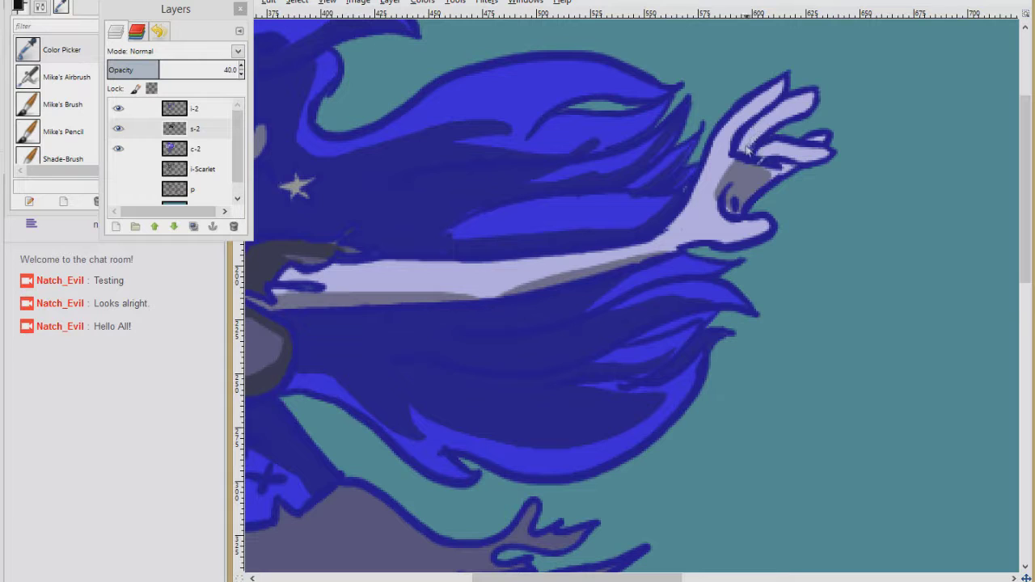
drag(740, 150, 806, 114)
drag(811, 164, 762, 154)
drag(789, 167, 768, 180)
Step: Shade the raised arm and the creases between the fingers of its clenched fist
drag(348, 271, 1002, 84)
mouse_move(554, 202)
mouse_down()
mouse_move(467, 303)
mouse_move(440, 314)
mouse_up()
scroll(459, 266, up, 5)
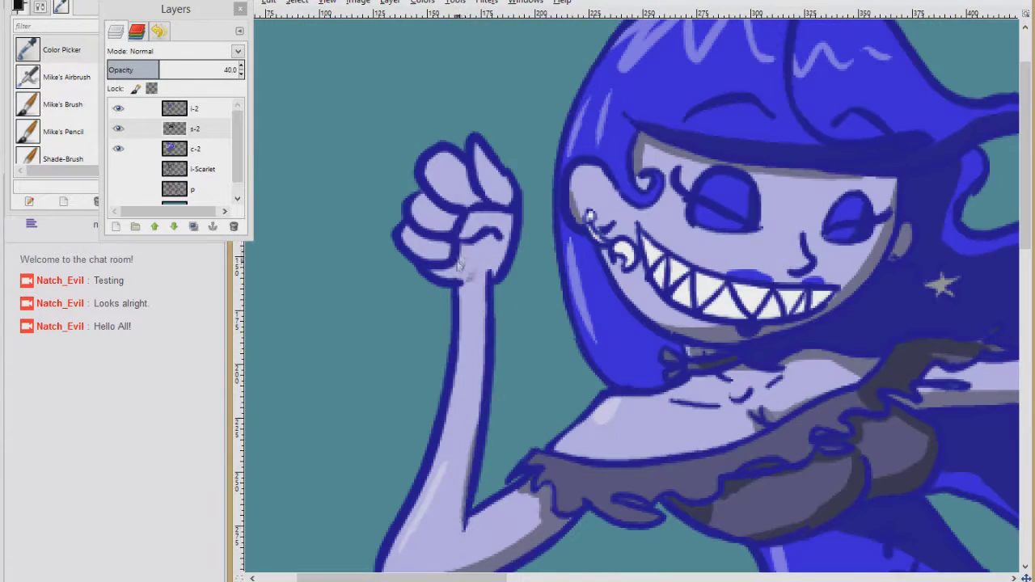
mouse_move(462, 257)
mouse_down()
mouse_move(475, 204)
mouse_move(509, 194)
mouse_move(450, 275)
mouse_up()
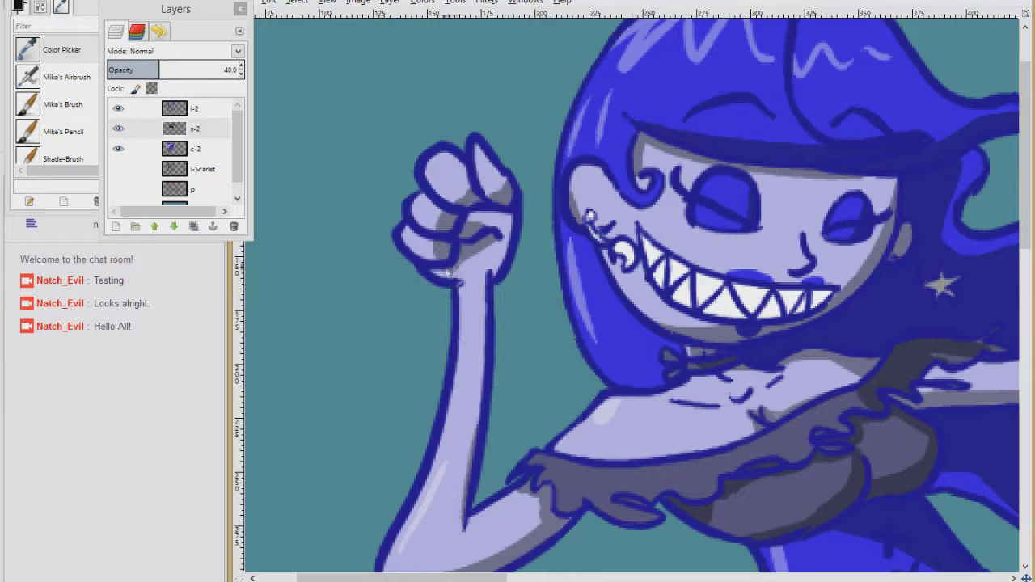
drag(514, 218, 492, 271)
Step: Shade the top of the skirt beneath the corset and along its far side
scroll(594, 173, down, 5)
drag(631, 151, 566, 189)
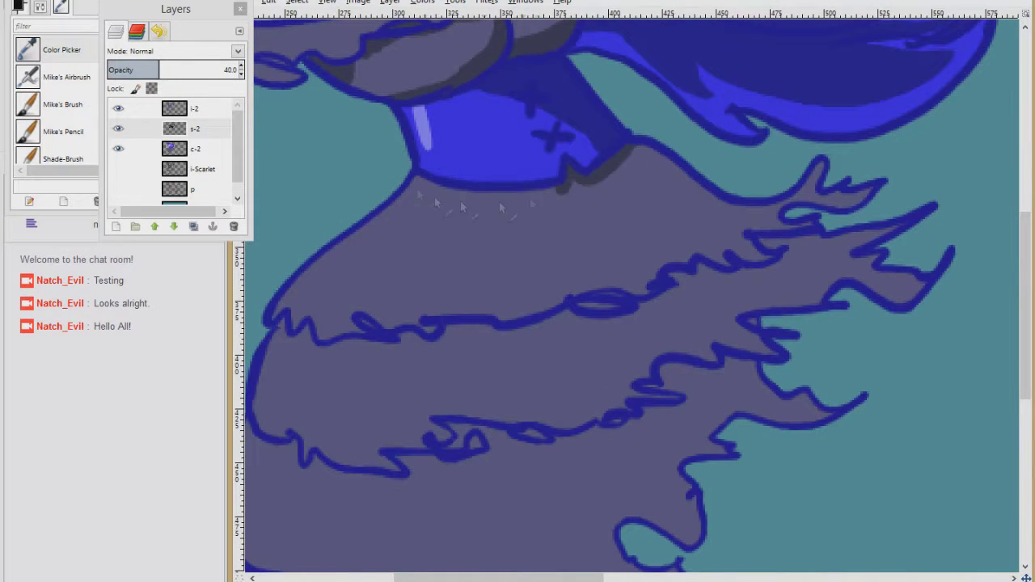
drag(421, 186, 574, 195)
mouse_move(669, 197)
mouse_down()
mouse_move(638, 157)
mouse_move(781, 212)
mouse_move(849, 201)
mouse_move(761, 260)
mouse_up()
scroll(760, 260, down, 3)
scroll(760, 260, left, 2)
Step: Paint shadows beneath the ruffled hems of the skirt's upper and middle tiers
mouse_move(360, 214)
mouse_down()
mouse_move(474, 232)
mouse_move(577, 221)
mouse_move(736, 196)
mouse_move(884, 135)
mouse_up()
scroll(885, 134, right, 3)
scroll(884, 134, down, 1)
click(668, 154)
mouse_move(688, 218)
mouse_down()
mouse_move(649, 208)
mouse_move(509, 267)
mouse_move(365, 278)
mouse_move(420, 267)
mouse_up()
scroll(636, 234, left, 3)
scroll(636, 234, down, 1)
drag(636, 234, 534, 223)
scroll(534, 223, left, 1)
scroll(534, 223, up, 1)
scroll(619, 148, right, 6)
scroll(619, 148, down, 2)
Step: Shade the bottom tier's jagged outer edge and continue the shadow into the tapering tail
mouse_move(622, 150)
mouse_down()
mouse_move(518, 174)
mouse_move(394, 324)
mouse_move(358, 411)
mouse_move(412, 342)
mouse_move(485, 277)
mouse_move(521, 275)
mouse_move(555, 234)
mouse_move(551, 213)
mouse_up()
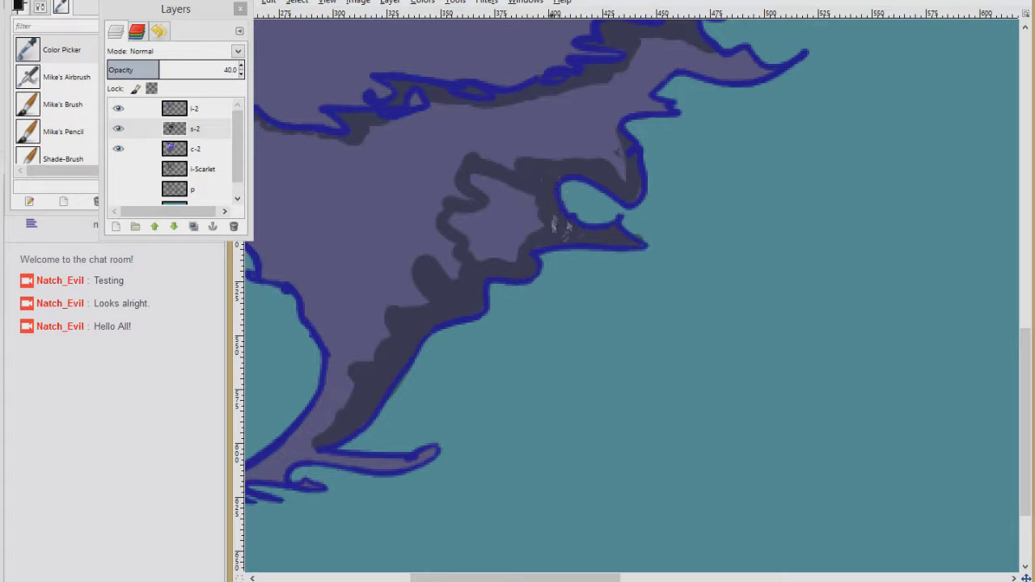
drag(469, 237, 507, 241)
drag(291, 469, 518, 311)
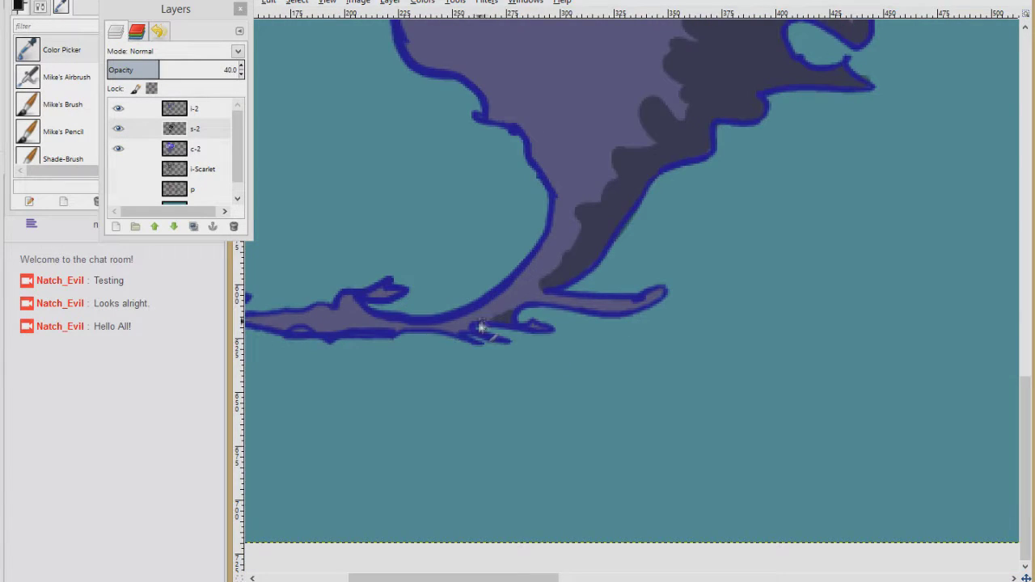
drag(381, 329, 660, 319)
scroll(517, 230, down, 5)
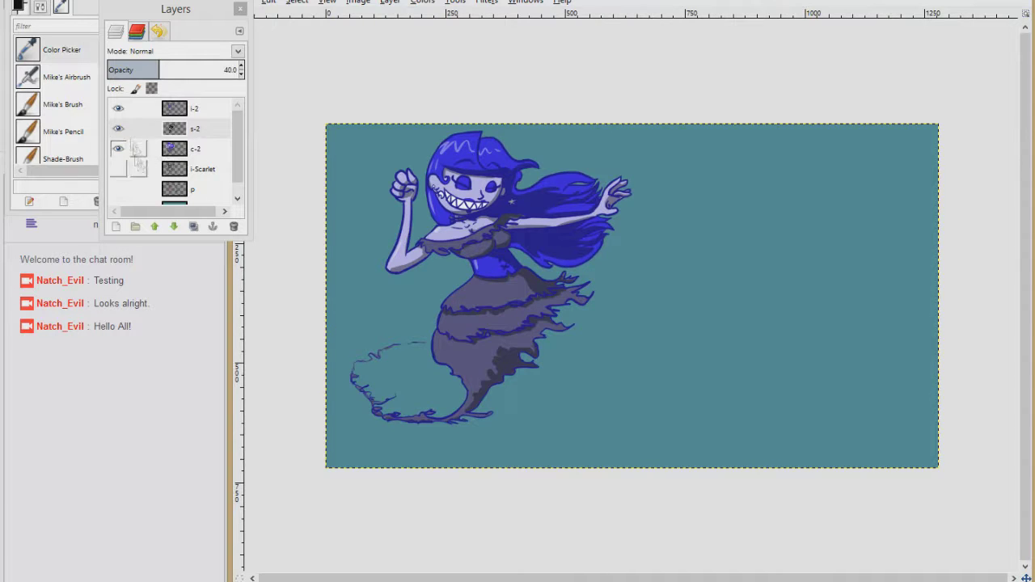
Step: Merge the i-2, s-2 and c-2 layers and copy a rectangular selection around the whole character
right_click(202, 129)
click(234, 233)
right_click(198, 115)
click(231, 218)
key(r)
mouse_move(665, 111)
mouse_down()
mouse_move(335, 434)
mouse_move(334, 476)
mouse_up()
click(276, 133)
Step: Undo the layer merges and paste the copied character as a new layer
key(ctrl+z)
key(ctrl+z)
key(ctrl+v)
click(116, 227)
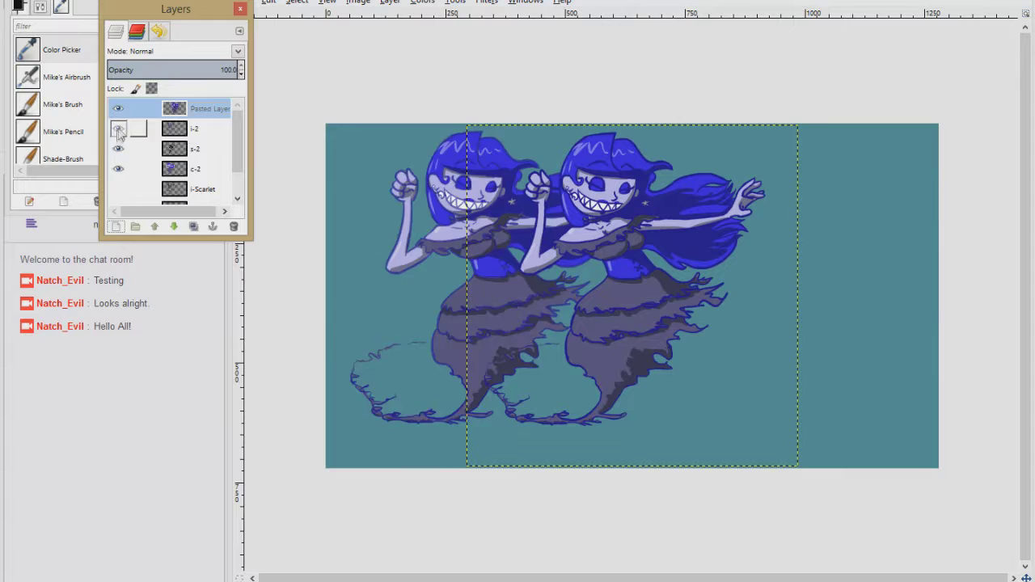
Step: Hide layers i-2, s-2 and c-2 and move the pasted layer down to just above p
click(118, 129)
click(118, 149)
click(118, 169)
drag(183, 110, 185, 176)
drag(238, 142, 238, 176)
drag(183, 136, 179, 161)
Step: Set the pasted layer's opacity to 66.5, show the sketch layer p and move the character copy back over its sketch
click(192, 69)
click(118, 175)
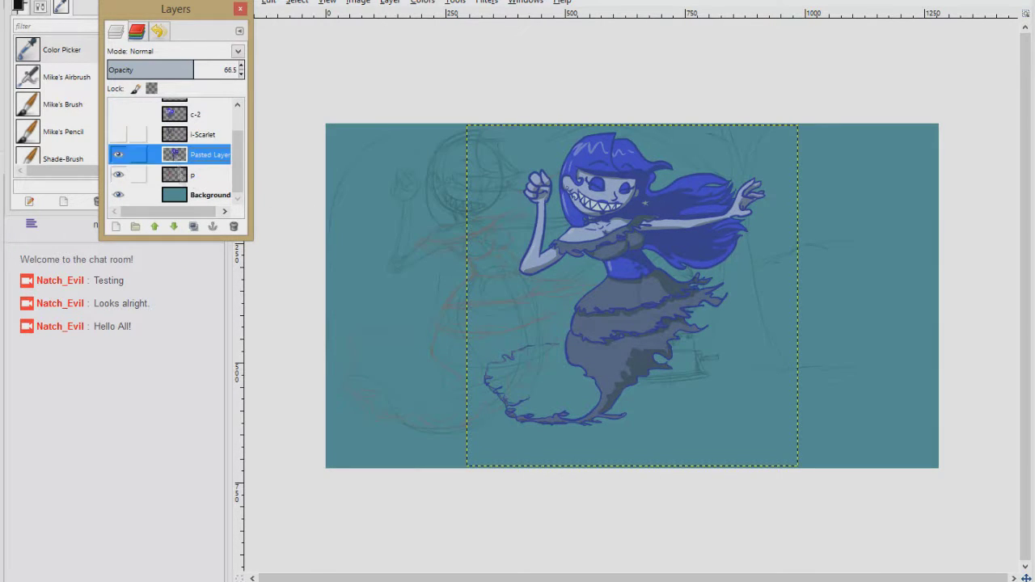
drag(857, 283, 721, 282)
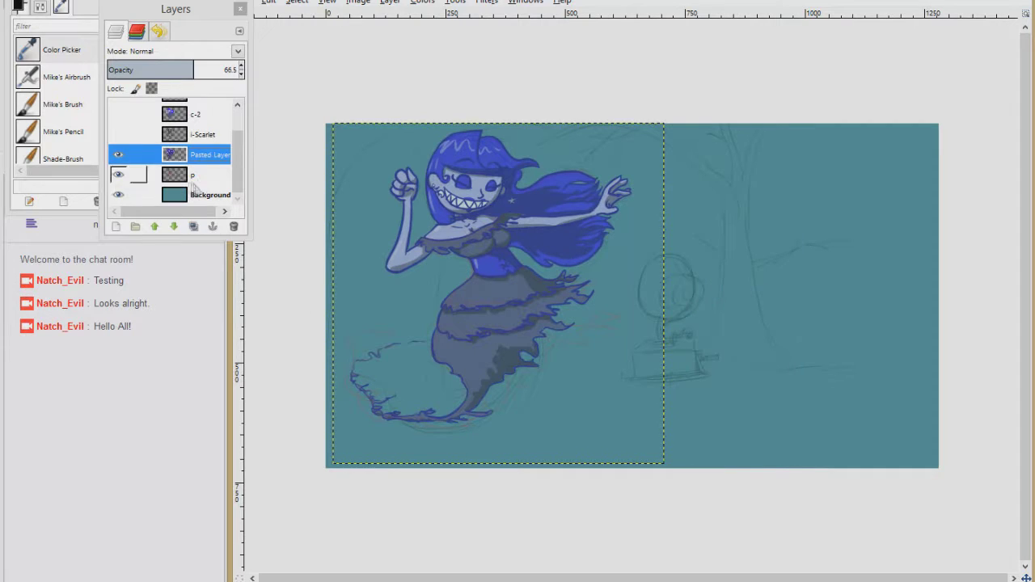
Step: Rename the pasted layer as Floating Scarlet
double_click(207, 154)
text(Floating Scarlet)
key(Return)
Step: Move c-2 below i-Scarlet and add a layer group named Scarlet above the other layers
mouse_move(197, 115)
mouse_down()
mouse_move(200, 171)
mouse_move(205, 129)
mouse_up()
right_click(202, 106)
click(242, 164)
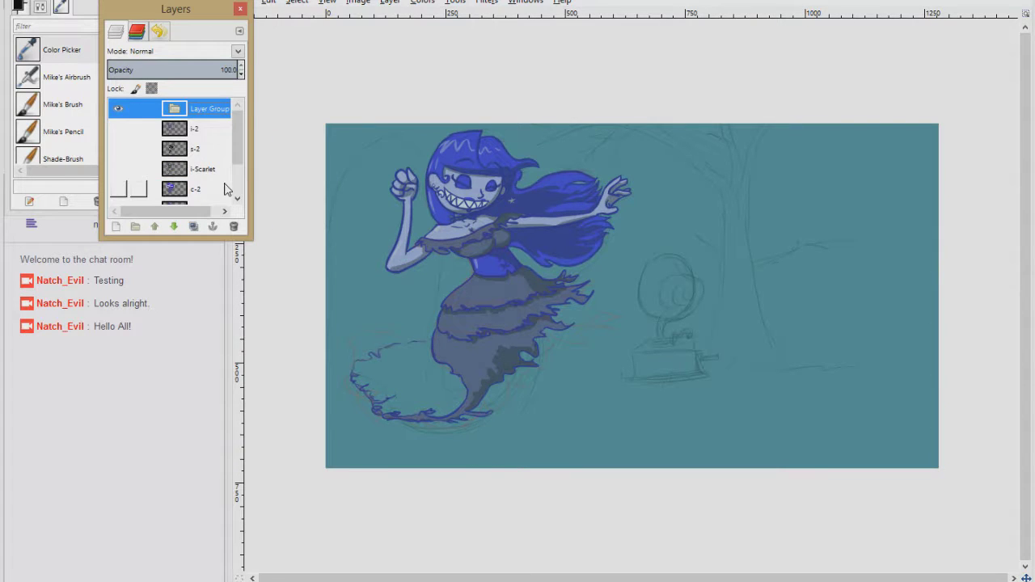
text(Scarlet)
key(Return)
Step: Move the i-2, s-2, i-Scarlet and c-2 layers into the Scarlet layer group
drag(202, 128, 203, 110)
mouse_move(204, 149)
mouse_down()
mouse_move(203, 104)
mouse_move(199, 137)
mouse_up()
drag(201, 149, 208, 123)
drag(202, 169, 212, 135)
click(119, 129)
click(119, 129)
drag(186, 189, 237, 157)
drag(191, 122, 193, 144)
drag(190, 177, 200, 156)
Step: Turn on the visibility of the four layers inside the Scarlet group
click(119, 129)
click(119, 149)
click(119, 169)
click(119, 189)
Step: Collapse and hide the Scarlet group and place it beneath the sketch layer p
click(154, 109)
click(118, 109)
click(193, 149)
click(207, 133)
Step: Add a new layer named i above p and choose the Mike's Brush preset
click(115, 227)
text(i)
key(Return)
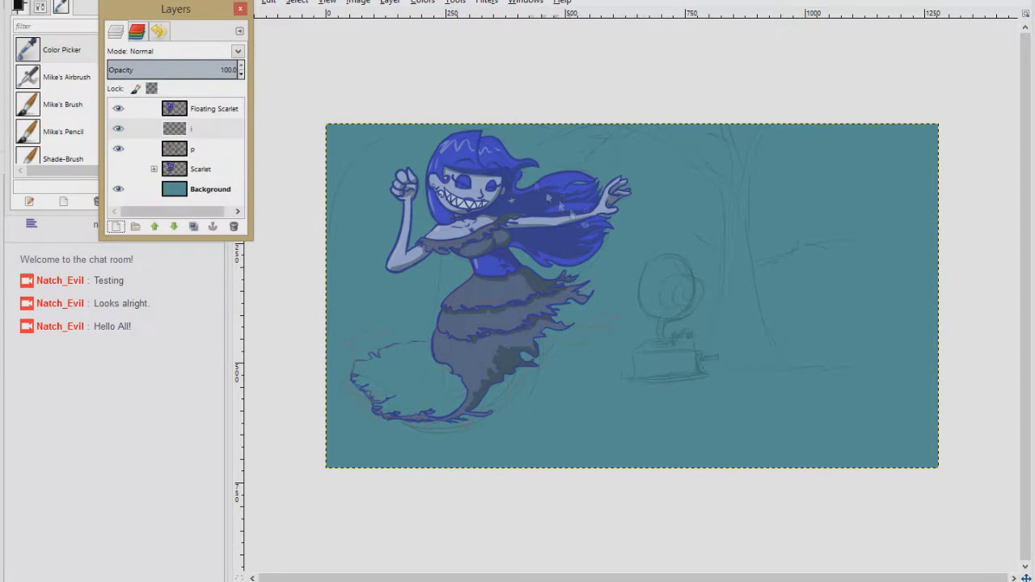
click(63, 105)
click(707, 228)
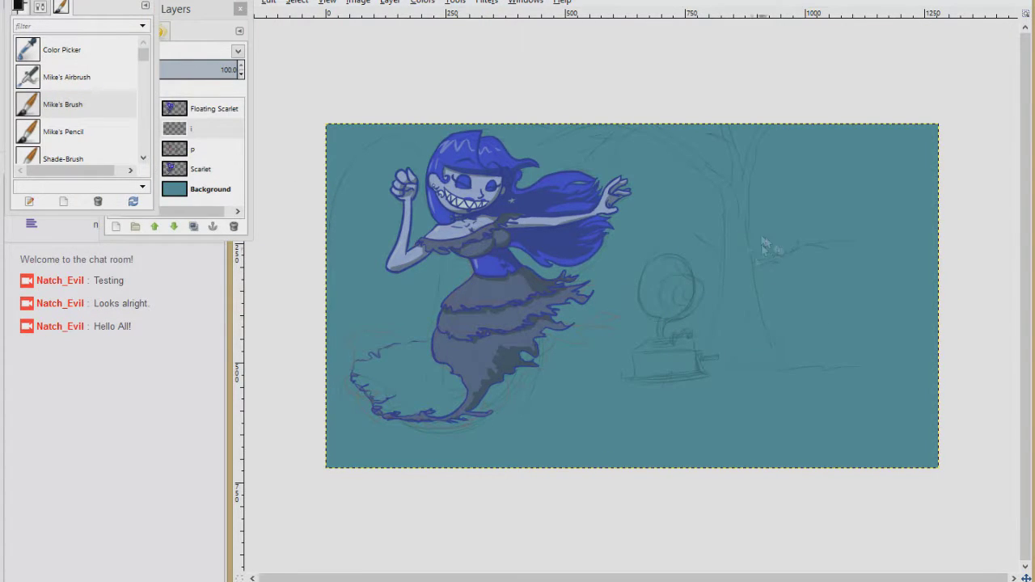
Step: Ink the large oval rim of the gramophone horn over the sketch
scroll(700, 291, up, 4)
mouse_move(576, 75)
mouse_down()
mouse_move(670, 277)
mouse_move(629, 103)
mouse_move(446, 271)
mouse_move(597, 387)
mouse_up()
key(ctrl+z)
mouse_move(577, 81)
mouse_down()
mouse_move(662, 123)
mouse_move(493, 363)
mouse_up()
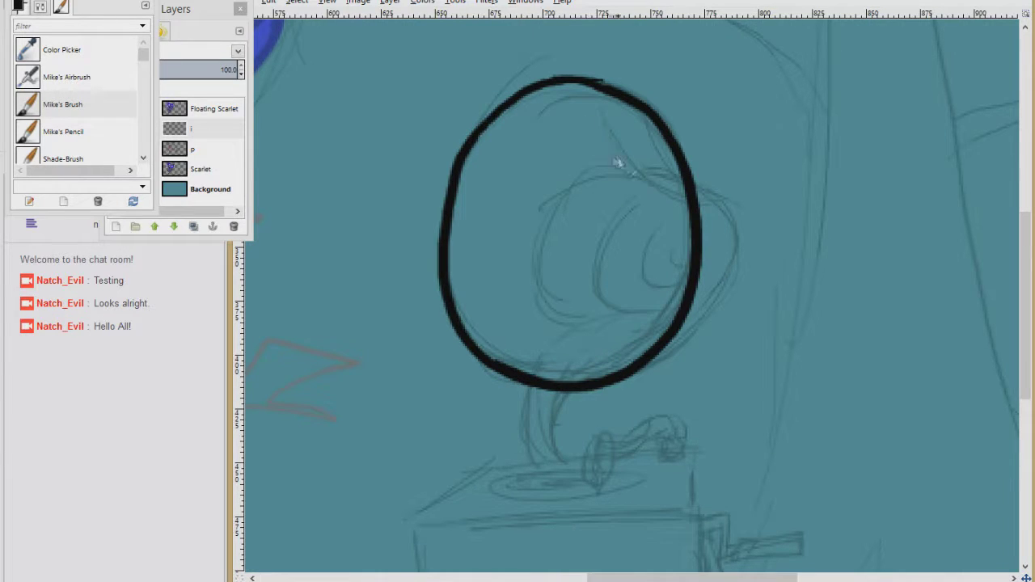
Step: Ink the curved contour lines inside the horn and the bulging back of the horn behind its rim
mouse_move(624, 154)
mouse_down()
mouse_move(668, 285)
mouse_move(570, 348)
mouse_up()
mouse_move(627, 178)
mouse_down()
mouse_move(566, 226)
mouse_move(581, 303)
mouse_up()
drag(640, 204, 629, 275)
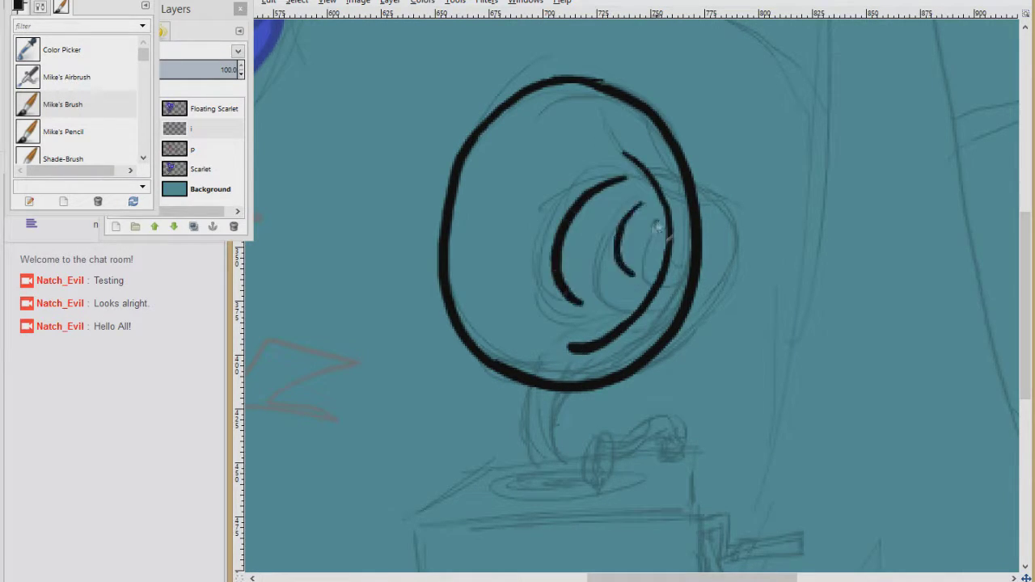
drag(654, 220, 663, 258)
mouse_move(725, 224)
mouse_down()
mouse_move(655, 358)
mouse_move(699, 309)
mouse_up()
drag(711, 315, 797, 150)
Step: Ink the curved neck below the horn and the round sound box at the end of the tonearm
drag(655, 228, 647, 291)
drag(613, 221, 618, 289)
mouse_move(698, 262)
mouse_down()
mouse_move(635, 174)
mouse_move(612, 239)
mouse_up()
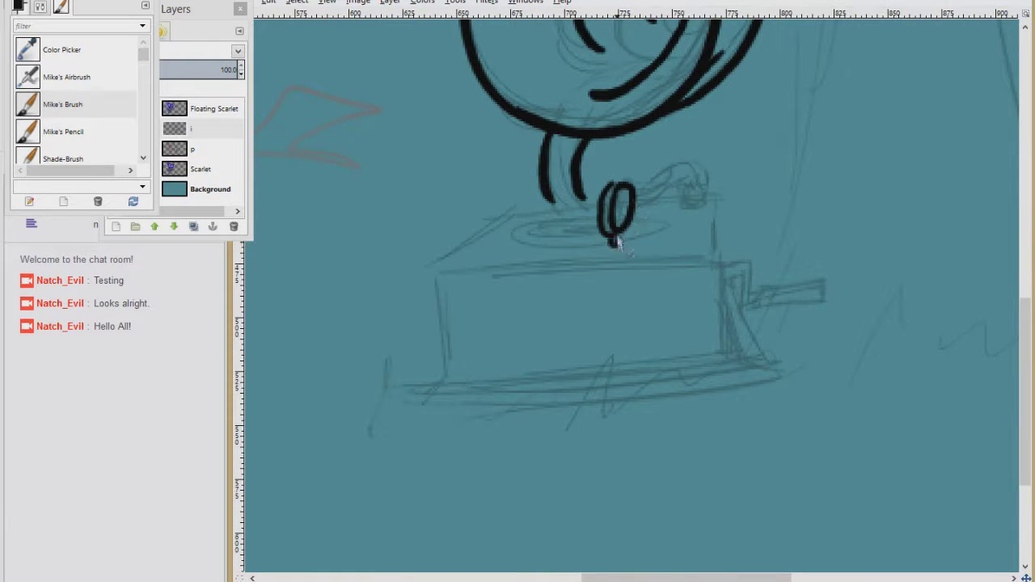
Step: Ink the gramophone box's front edges, corner posts and top, together with the curved tonearm and the record
drag(435, 271, 684, 269)
drag(434, 279, 441, 374)
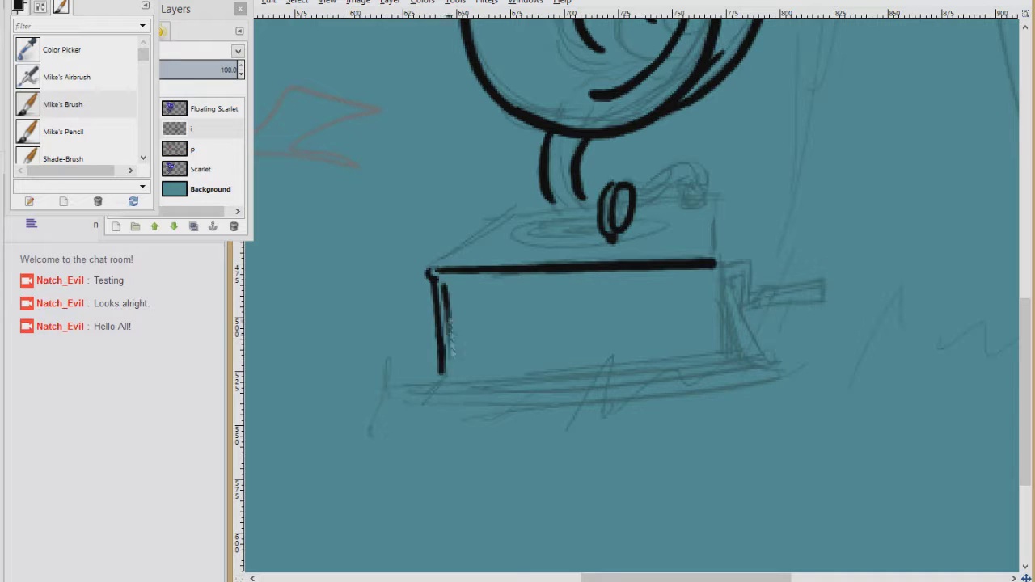
drag(716, 263, 719, 353)
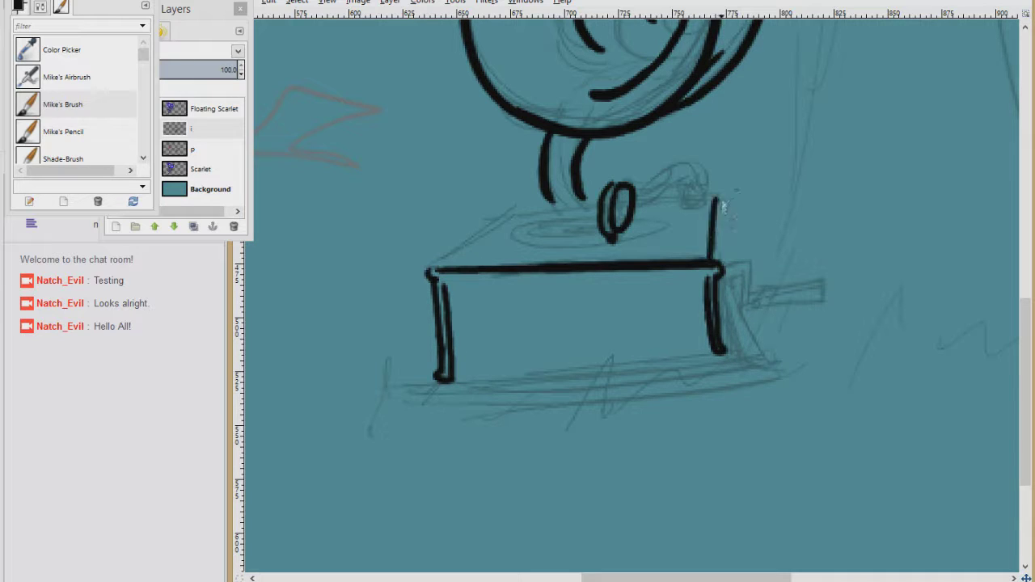
drag(653, 186, 716, 204)
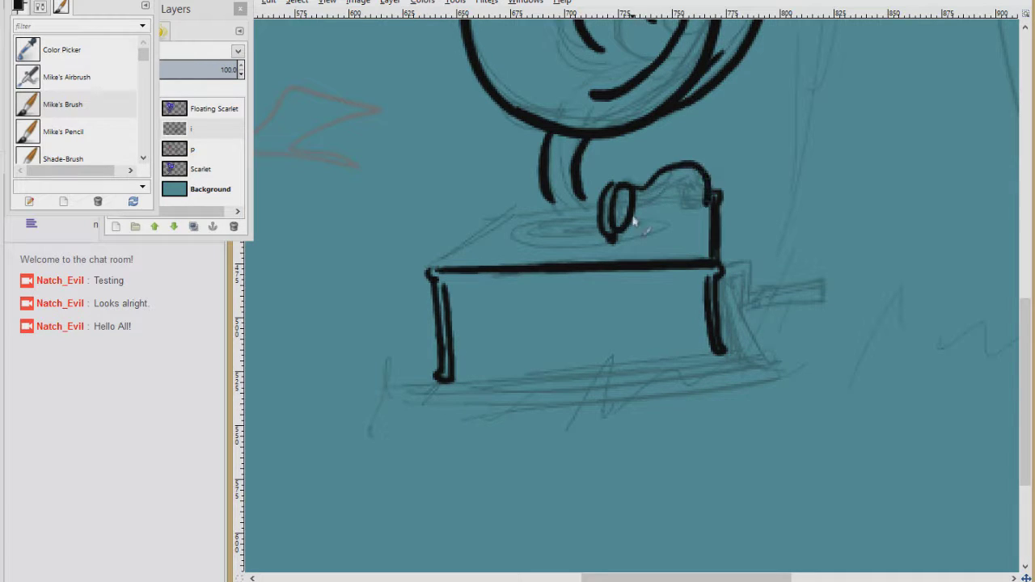
mouse_move(599, 202)
mouse_down()
mouse_move(511, 207)
mouse_move(429, 270)
mouse_up()
mouse_move(587, 216)
mouse_down()
mouse_move(576, 258)
mouse_move(640, 212)
mouse_move(604, 242)
mouse_up()
Step: Fill the record with black and leave thin curved groove lines on it
click(555, 247)
click(297, 3)
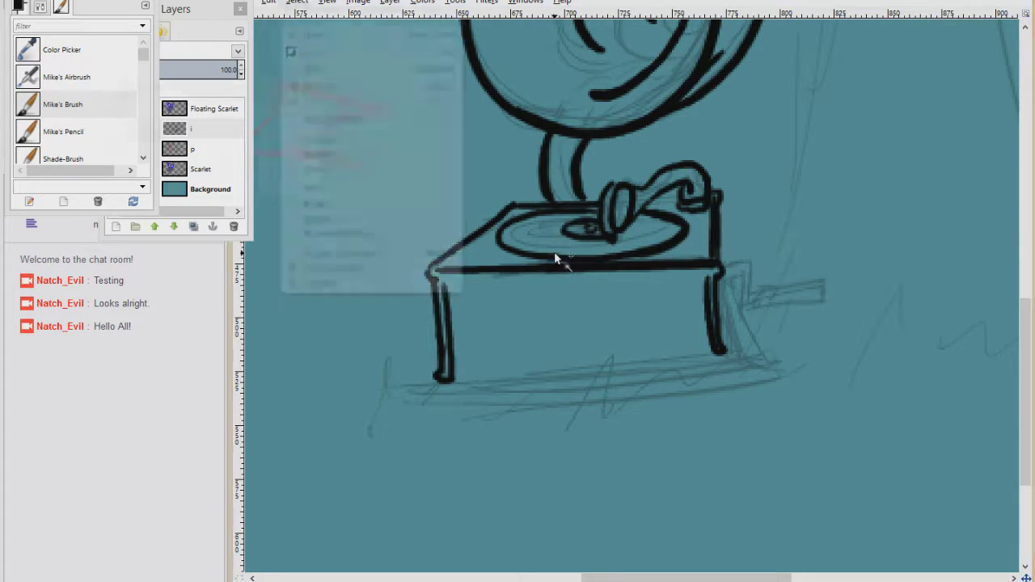
key(ctrl+comma)
drag(544, 227, 663, 233)
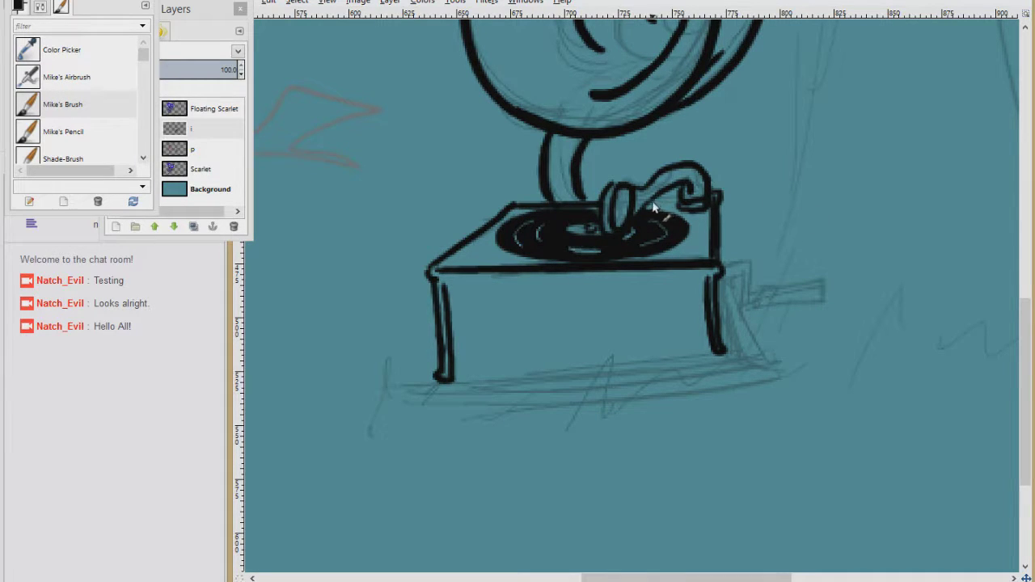
Step: Ink the gramophone's stepped base, its side panel and the hand crank with a flared handle
mouse_move(453, 378)
mouse_down()
mouse_move(720, 349)
mouse_move(722, 362)
mouse_move(420, 395)
mouse_up()
mouse_move(419, 395)
mouse_down()
mouse_move(745, 366)
mouse_move(758, 375)
mouse_up()
drag(706, 313, 529, 343)
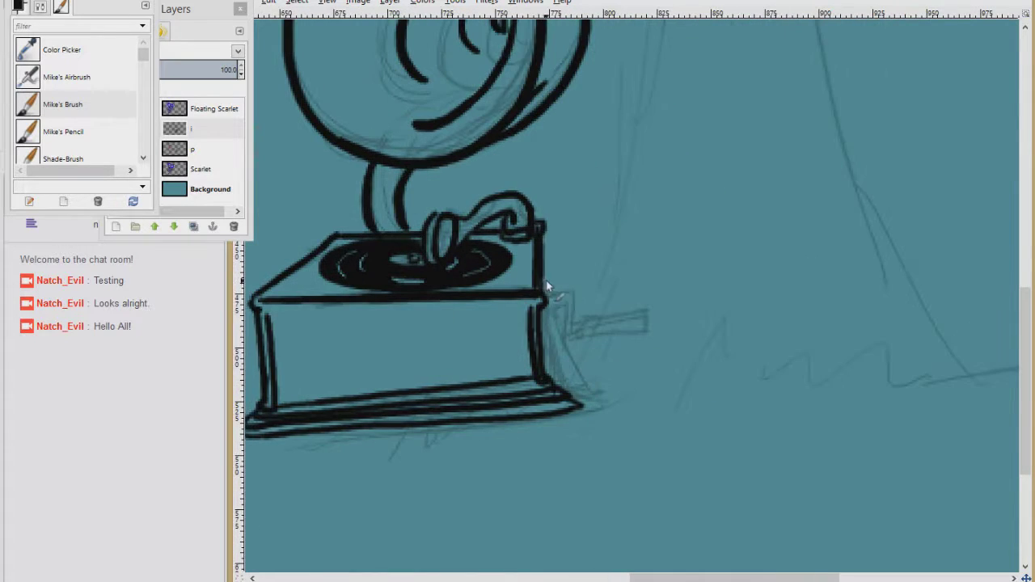
drag(583, 317, 637, 310)
drag(582, 333, 640, 334)
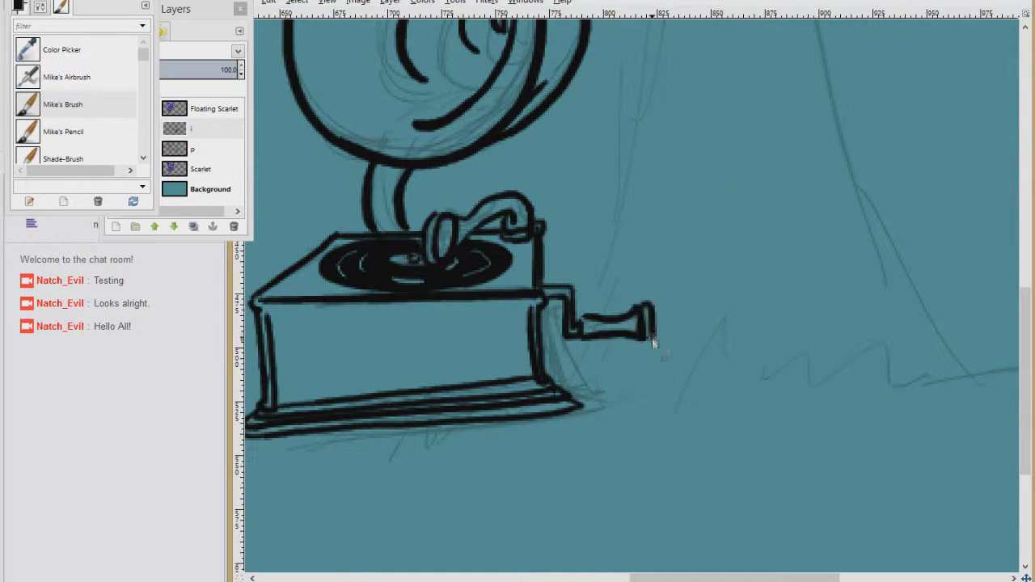
drag(564, 338, 579, 393)
drag(553, 310, 583, 405)
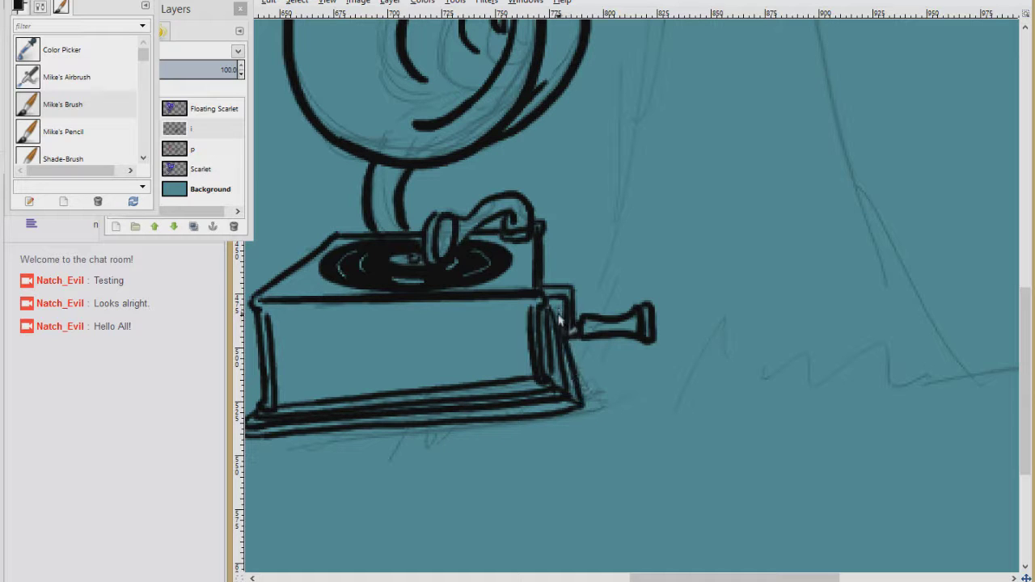
Step: Thicken the ink line on the right side of the horn's neck
drag(413, 235, 440, 345)
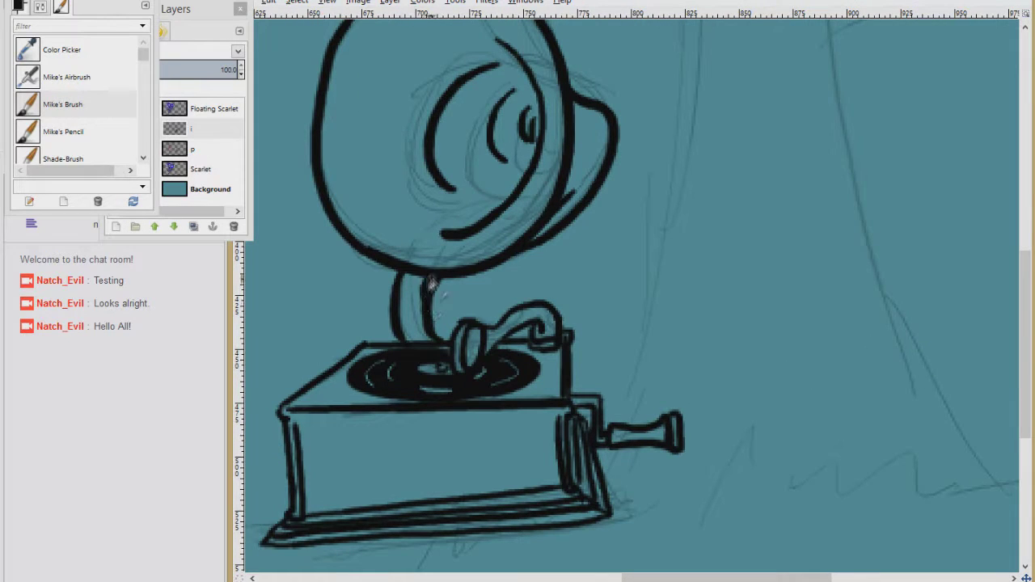
drag(542, 233, 575, 207)
scroll(543, 309, down, 3)
mouse_move(588, 308)
mouse_down()
mouse_move(653, 324)
mouse_move(554, 343)
mouse_move(618, 168)
mouse_move(539, 371)
mouse_up()
scroll(538, 468, up, 3)
Step: Ink the ground line beside the gramophone and the left edge of the tree trunk behind it
mouse_move(525, 415)
mouse_down()
mouse_move(552, 188)
mouse_move(652, 403)
mouse_up()
mouse_move(655, 399)
mouse_down()
mouse_move(637, 317)
mouse_move(556, 216)
mouse_move(660, 321)
mouse_move(663, 396)
mouse_up()
drag(656, 469, 738, 49)
drag(661, 370, 651, 385)
drag(681, 363, 667, 386)
mouse_move(687, 365)
mouse_down()
mouse_move(705, 397)
mouse_move(739, 411)
mouse_up()
drag(758, 373, 741, 407)
drag(770, 374, 756, 405)
key(ctrl+z)
key(ctrl+z)
key(ctrl+z)
key(ctrl+z)
Step: Ink a jagged grass line along the ground between the gramophone and the foot of the tree
drag(657, 393, 678, 369)
drag(684, 372, 737, 399)
drag(738, 400, 839, 388)
drag(673, 372, 733, 390)
drag(873, 388, 557, 377)
mouse_move(519, 380)
mouse_down()
mouse_move(621, 360)
mouse_move(800, 365)
mouse_up()
Step: Ink the long forked branch reaching out to the right of the tree behind the gramophone
scroll(718, 289, up, 5)
mouse_move(505, 257)
mouse_down()
mouse_move(698, 195)
mouse_move(732, 155)
mouse_up()
key(ctrl+z)
mouse_move(697, 192)
mouse_down()
mouse_move(753, 104)
mouse_move(771, 126)
mouse_move(853, 156)
mouse_move(773, 168)
mouse_move(877, 184)
mouse_up()
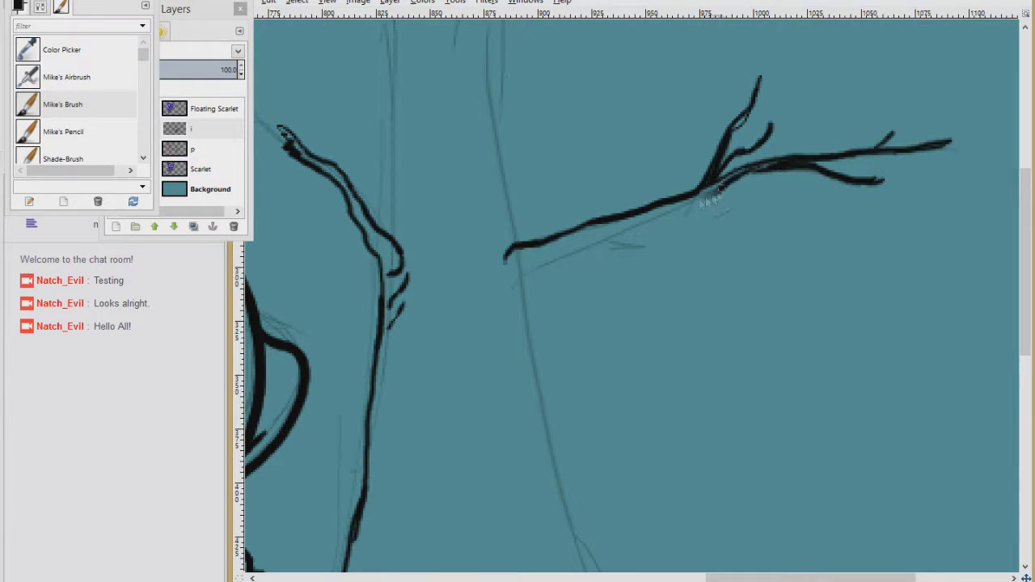
drag(703, 199, 520, 297)
Step: Ink the right edge of the trunk down to the ground and add the flared root at its foot
scroll(534, 323, down, 5)
drag(450, 118, 539, 501)
mouse_move(500, 364)
mouse_down()
mouse_move(532, 382)
mouse_move(615, 542)
mouse_up()
mouse_move(453, 65)
mouse_down()
mouse_move(574, 372)
mouse_move(547, 244)
mouse_move(535, 498)
mouse_up()
Step: Ink the tree's upper right limb and the thin forked branches growing from it
mouse_move(535, 497)
mouse_down()
mouse_move(538, 361)
mouse_move(570, 184)
mouse_up()
mouse_move(568, 217)
mouse_down()
mouse_move(488, 303)
mouse_move(696, 236)
mouse_up()
drag(716, 214, 773, 253)
drag(576, 256, 694, 330)
Step: Ink the upper trunk with its dark knot hole and the top edge of the long left limb
mouse_move(501, 246)
mouse_down()
mouse_move(639, 244)
mouse_move(552, 175)
mouse_up()
mouse_move(516, 175)
mouse_down()
mouse_move(462, 248)
mouse_move(413, 508)
mouse_up()
drag(413, 505, 514, 277)
drag(459, 214, 499, 422)
drag(513, 380, 506, 325)
drag(597, 324, 449, 110)
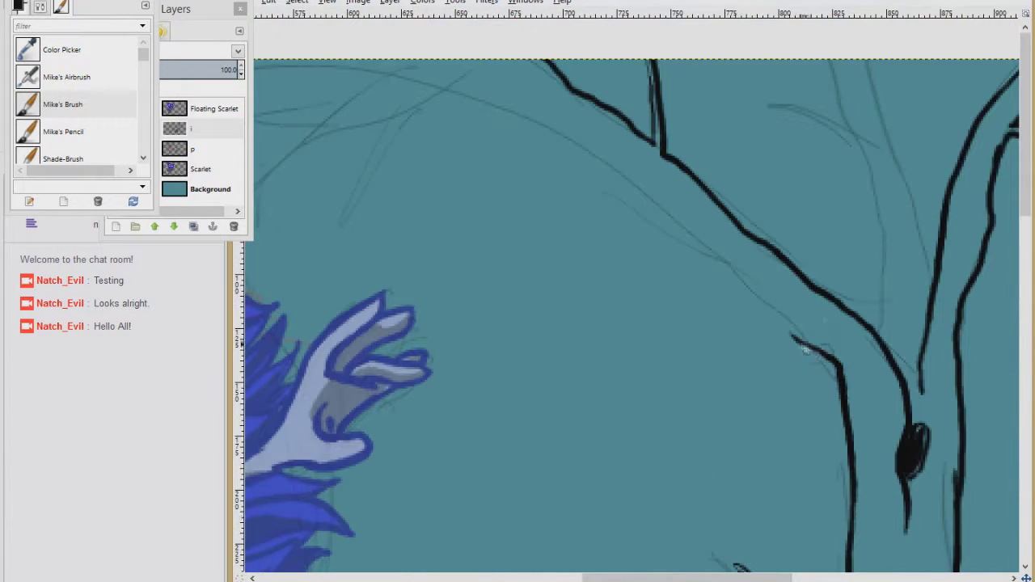
Step: Ink the lower edge of the tree's left limb and its drooping forked twigs above the character's hand
mouse_move(813, 356)
mouse_down()
mouse_move(653, 209)
mouse_move(564, 152)
mouse_move(397, 231)
mouse_move(407, 202)
mouse_move(459, 158)
mouse_move(520, 160)
mouse_move(575, 137)
mouse_up()
drag(566, 139, 734, 306)
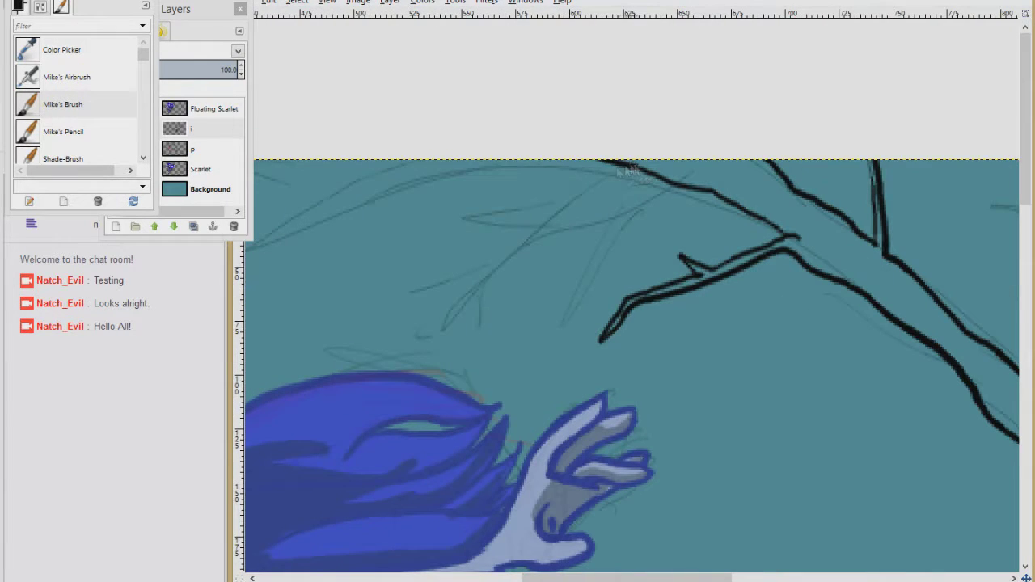
mouse_move(619, 166)
mouse_down()
mouse_move(410, 317)
mouse_move(622, 166)
mouse_up()
mouse_move(548, 233)
mouse_down()
mouse_move(545, 256)
mouse_move(615, 173)
mouse_up()
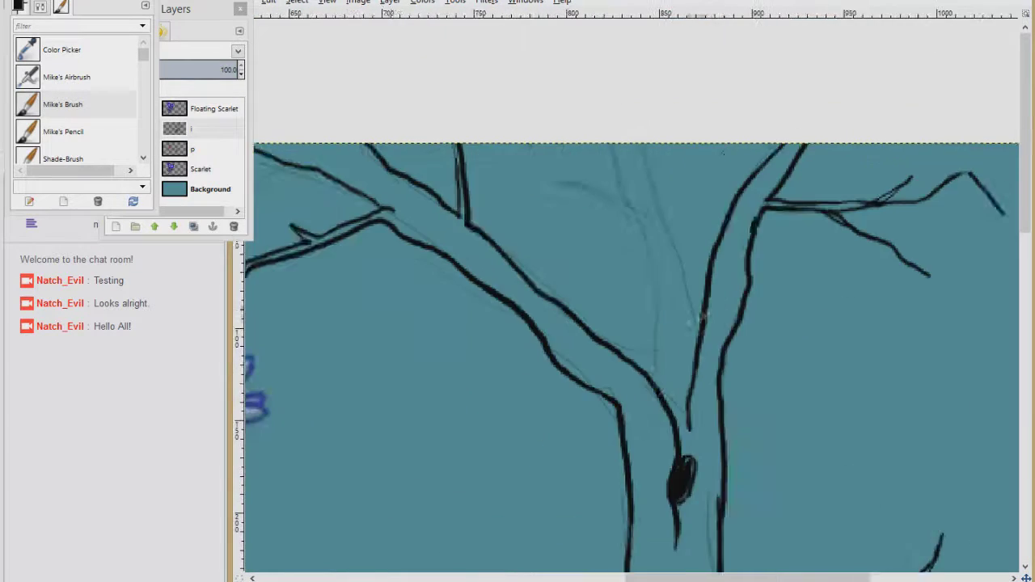
Step: Ink the thin branches between the tree's two main limbs and rough grass around the gramophone's base
drag(703, 316, 621, 277)
mouse_move(571, 348)
mouse_down()
mouse_move(573, 260)
mouse_move(482, 135)
mouse_up()
mouse_move(482, 138)
mouse_down()
mouse_move(545, 168)
mouse_move(576, 198)
mouse_up()
mouse_move(616, 314)
mouse_down()
mouse_move(562, 106)
mouse_move(547, 87)
mouse_up()
key(ctrl+z)
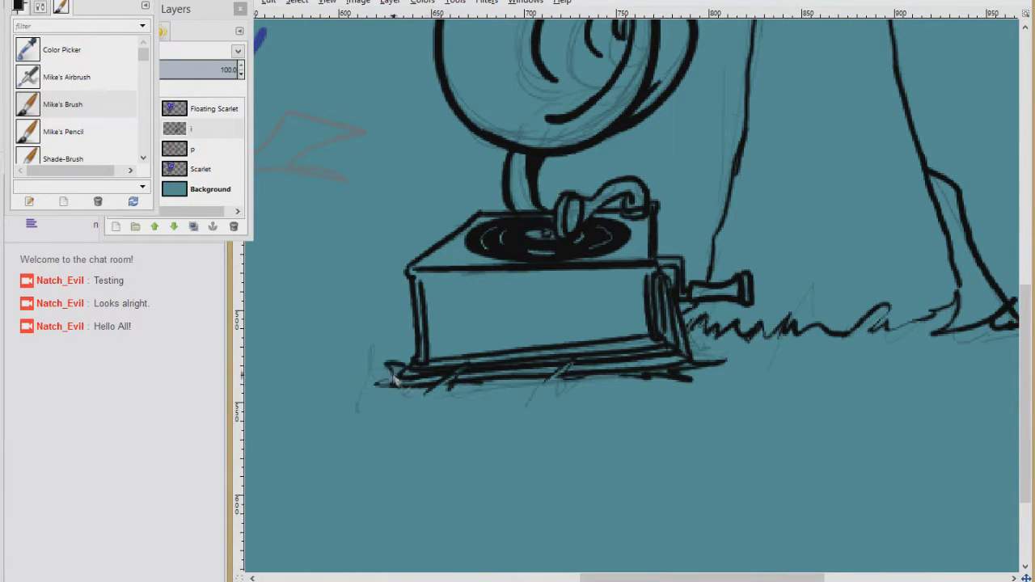
scroll(741, 478, down, 4)
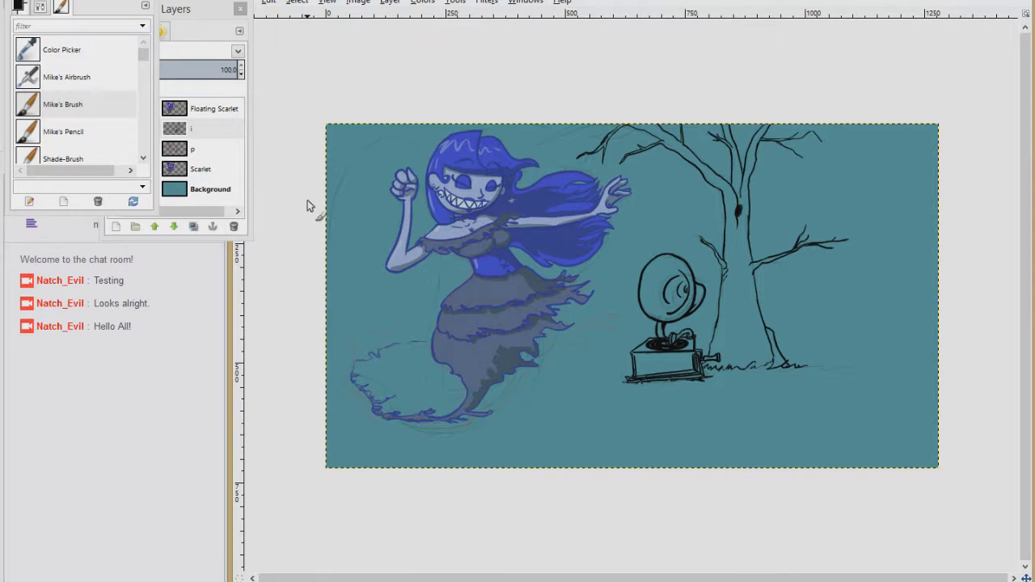
Step: Add a new transparent layer named p above the old sketch layer, and hide the old sketch and Floating Scarlet layers
click(196, 151)
click(117, 228)
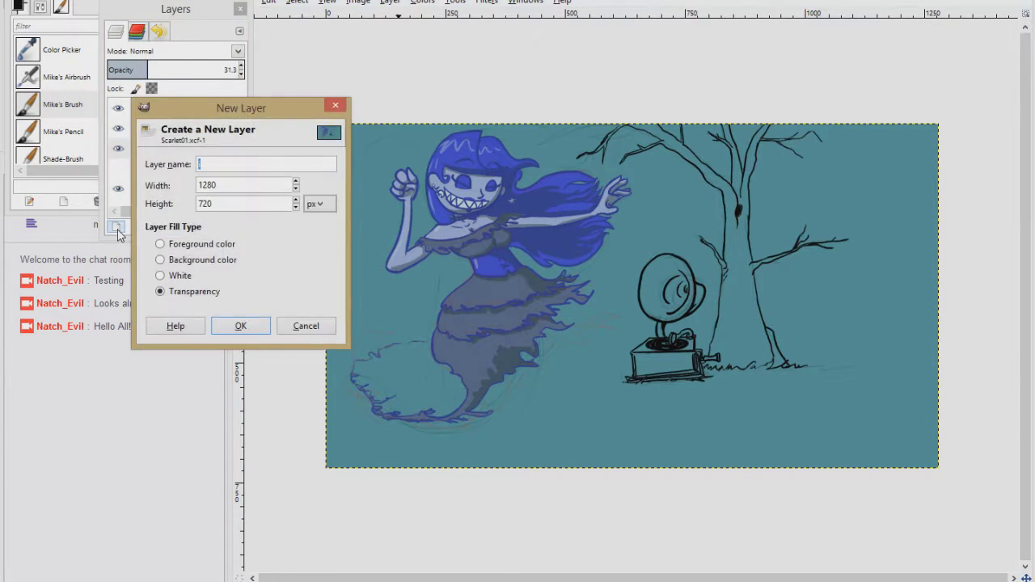
text(p)
key(Return)
click(118, 168)
click(118, 109)
Step: Sketch two bare, branching trees to the left of the gramophone with the Mike's Pencil preset
click(64, 131)
drag(377, 229, 361, 352)
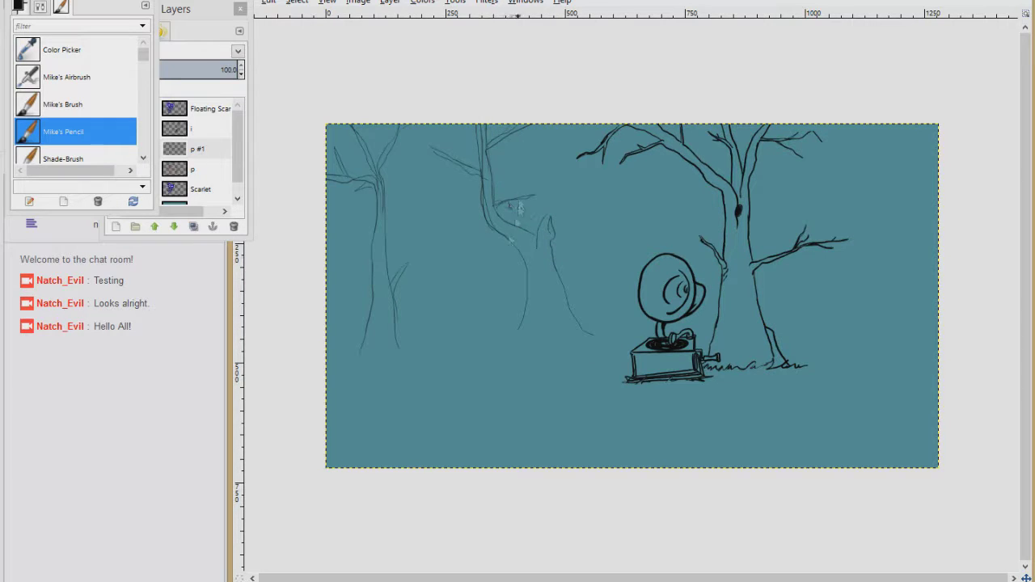
scroll(566, 351, up, 2)
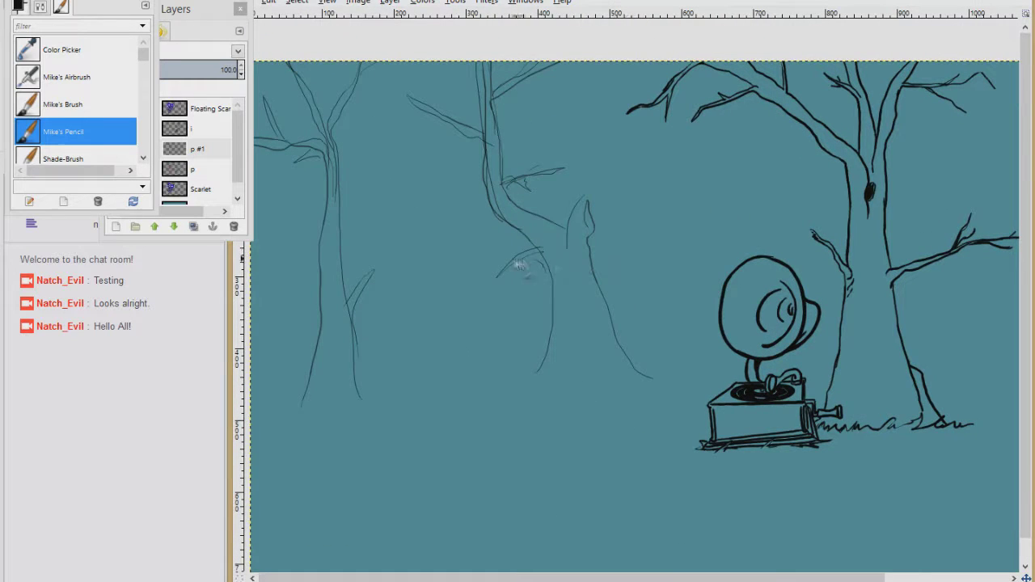
Step: Lower the new sketch layer's opacity to 27.5 and make layer i active with the Mike's Brush preset
drag(208, 68, 141, 68)
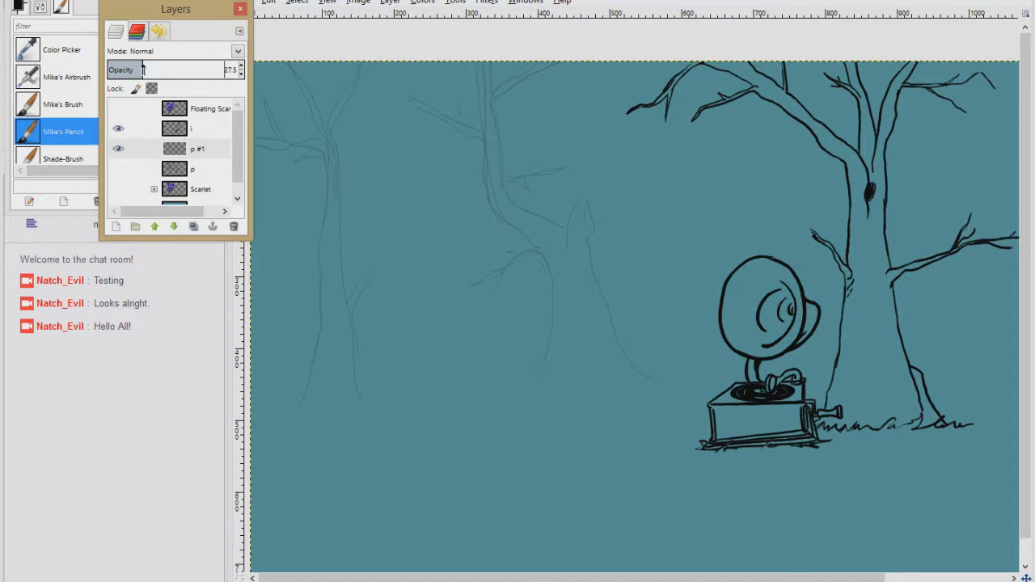
click(194, 129)
click(437, 36)
click(64, 110)
Step: Ink the leftmost tree's lower trunk edges, the broken side branch on its right and the ground line
scroll(314, 432, up, 5)
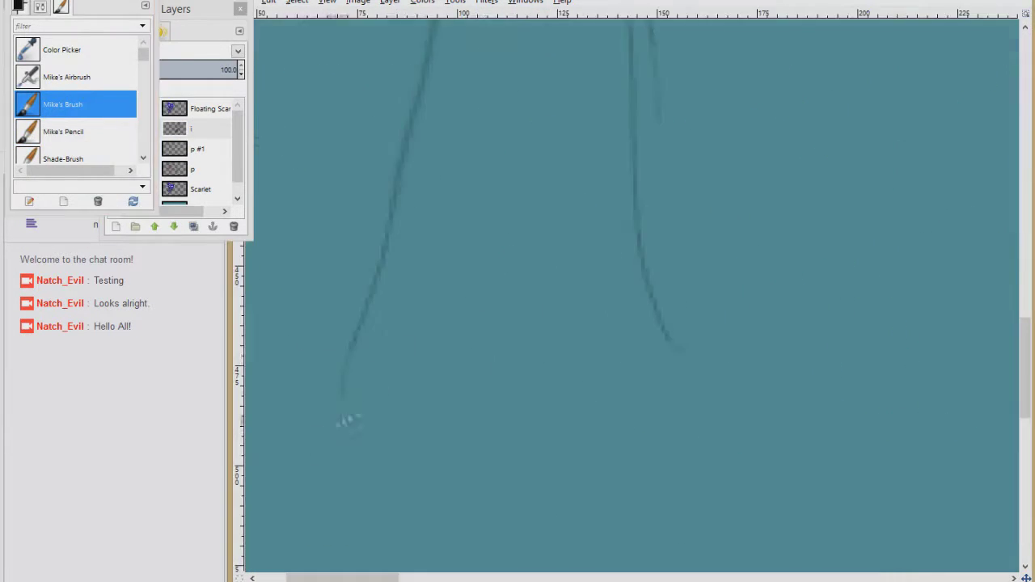
scroll(424, 368, down, 3)
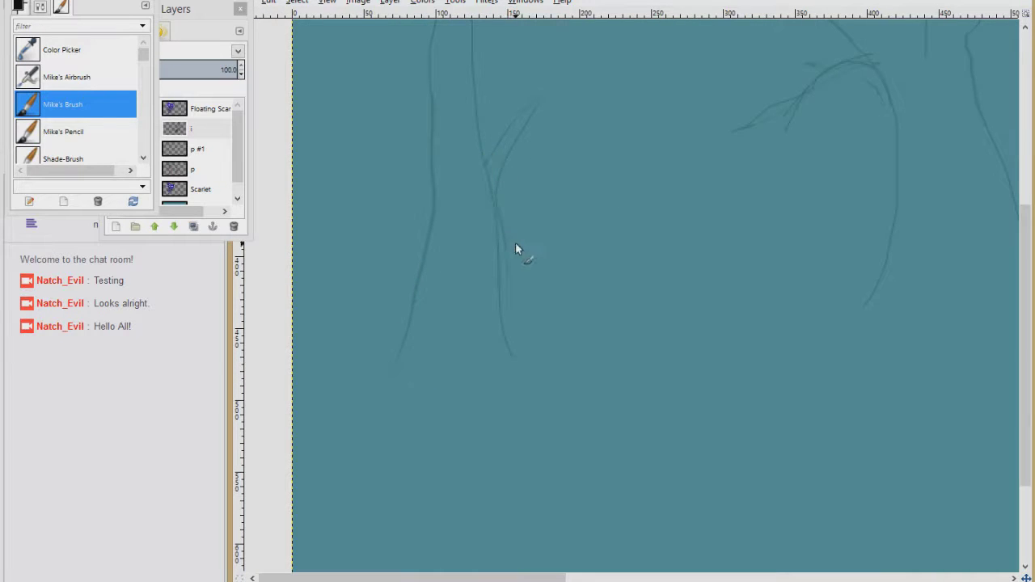
mouse_move(480, 192)
mouse_down()
mouse_move(503, 126)
mouse_move(556, 75)
mouse_up()
mouse_move(552, 111)
mouse_down()
mouse_move(503, 179)
mouse_move(502, 317)
mouse_up()
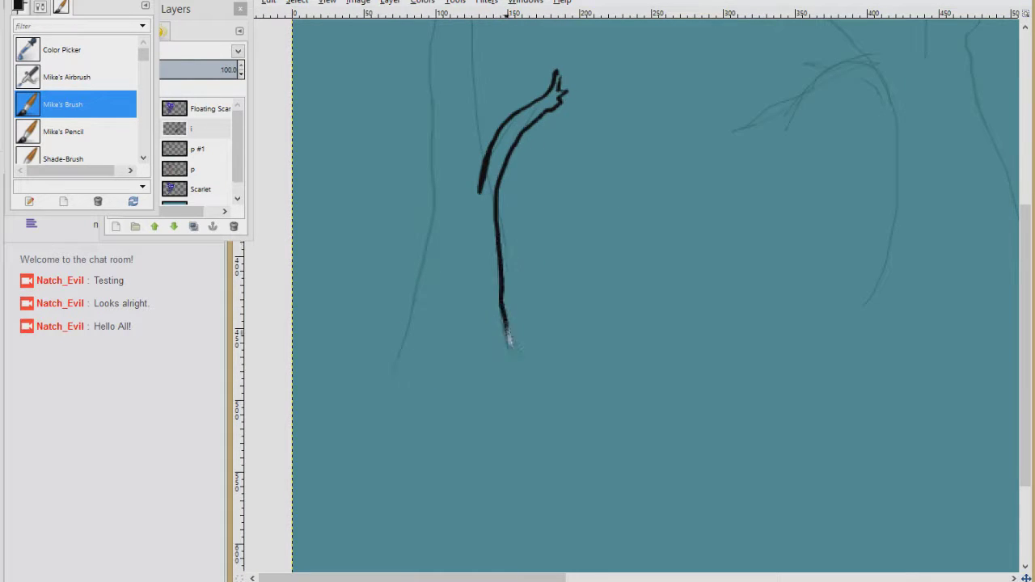
drag(363, 375, 621, 348)
mouse_move(390, 362)
mouse_down()
mouse_move(426, 243)
mouse_move(430, 97)
mouse_up()
Step: Ink the leftmost tree's left branches, the right edge of its upper trunk and the forked right limb
drag(465, 77, 467, 240)
mouse_move(430, 263)
mouse_down()
mouse_move(445, 121)
mouse_move(454, 242)
mouse_move(411, 199)
mouse_up()
scroll(444, 116, up, 3)
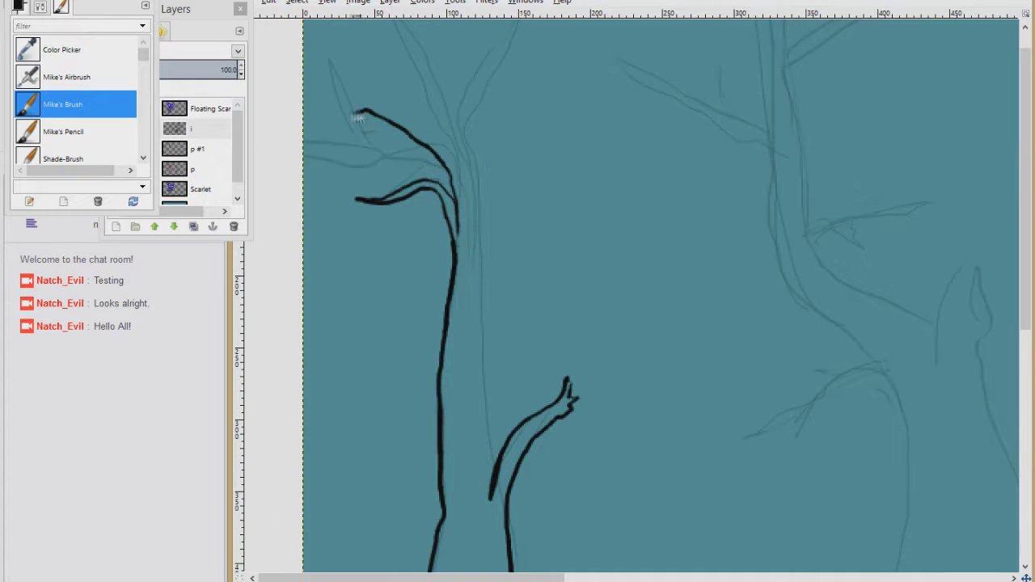
mouse_move(479, 269)
mouse_down()
mouse_move(571, 121)
mouse_move(612, 117)
mouse_up()
mouse_move(503, 167)
mouse_down()
mouse_move(575, 85)
mouse_move(600, 41)
mouse_up()
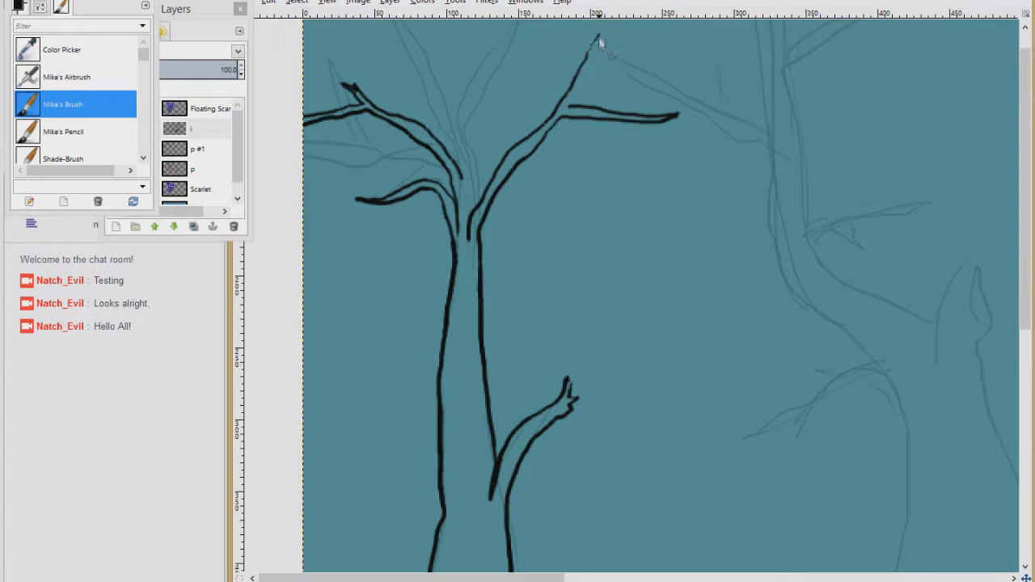
Step: Ink the leftmost tree's remaining upper branches up to the top edge of the canvas
scroll(463, 86, up, 3)
mouse_move(468, 238)
mouse_down()
mouse_move(497, 129)
mouse_move(463, 304)
mouse_move(346, 173)
mouse_up()
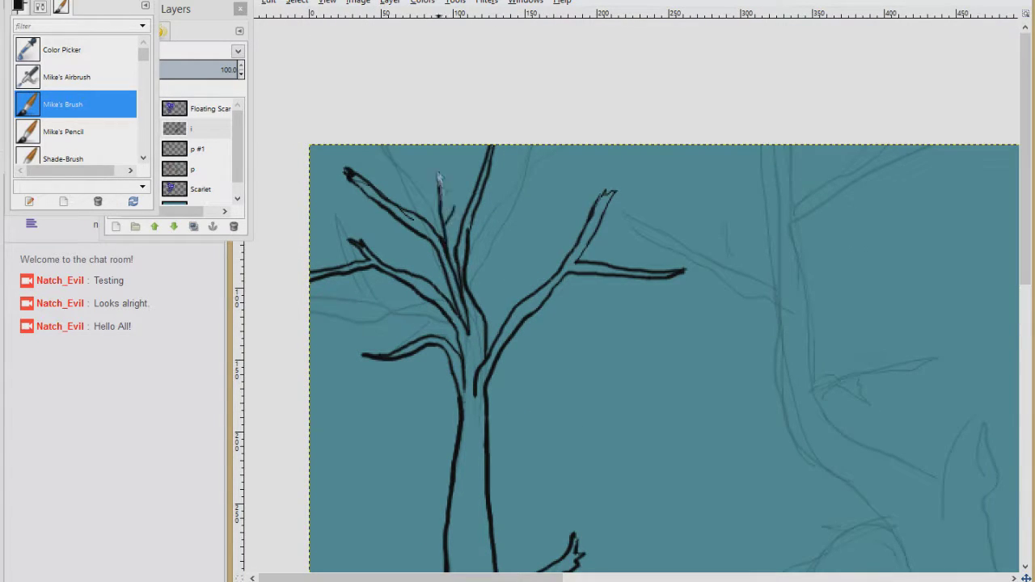
drag(501, 292, 502, 217)
Step: Ink the middle tree's jagged ground line, flared root, right trunk edge and broken-off stub
scroll(566, 324, down, 3)
scroll(566, 324, down, 5)
scroll(566, 323, right, 5)
mouse_move(557, 365)
mouse_down()
mouse_move(619, 340)
mouse_move(849, 372)
mouse_up()
scroll(809, 372, up, 2)
scroll(809, 372, right, 2)
drag(712, 477, 602, 320)
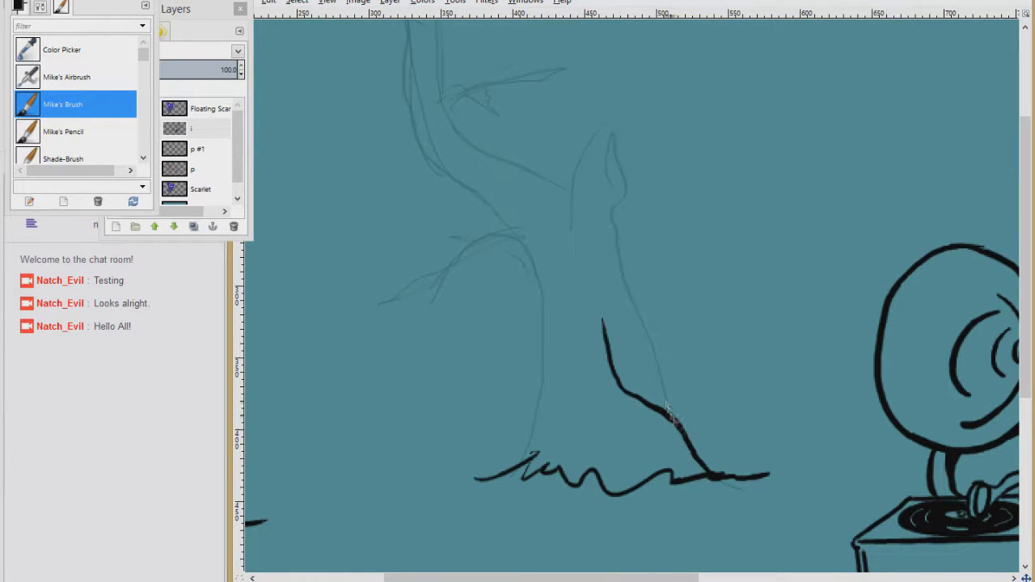
mouse_move(674, 417)
mouse_down()
mouse_move(623, 267)
mouse_move(625, 186)
mouse_up()
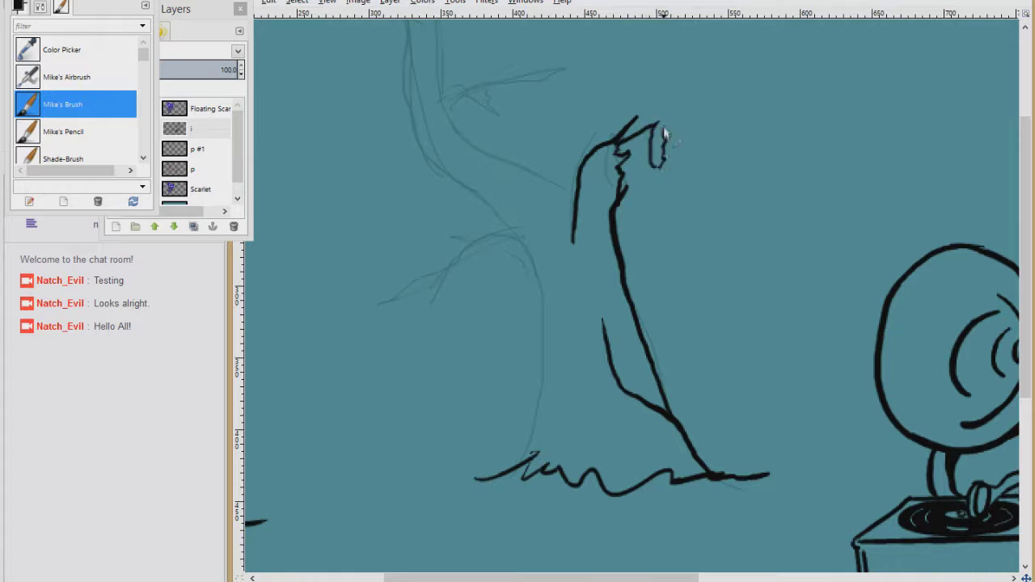
Step: Ink the right edge of the middle tree's upper trunk and its right-hand branches up to the canvas's top
drag(576, 197, 448, 95)
scroll(518, 202, up, 3)
mouse_move(452, 242)
mouse_down()
mouse_move(527, 204)
mouse_move(593, 208)
mouse_up()
mouse_move(592, 208)
mouse_down()
mouse_move(461, 242)
mouse_move(447, 212)
mouse_move(457, 95)
mouse_up()
scroll(463, 99, up, 3)
drag(453, 265, 465, 229)
mouse_move(465, 229)
mouse_down()
mouse_move(455, 265)
mouse_move(425, 276)
mouse_up()
mouse_move(425, 273)
mouse_down()
mouse_move(561, 245)
mouse_move(553, 191)
mouse_up()
mouse_move(551, 193)
mouse_down()
mouse_move(573, 177)
mouse_move(461, 217)
mouse_up()
Step: Ink the middle tree's low drooping left branch and the left edge of its lower trunk
scroll(421, 198, down, 5)
mouse_move(550, 382)
mouse_down()
mouse_move(520, 369)
mouse_move(458, 439)
mouse_up()
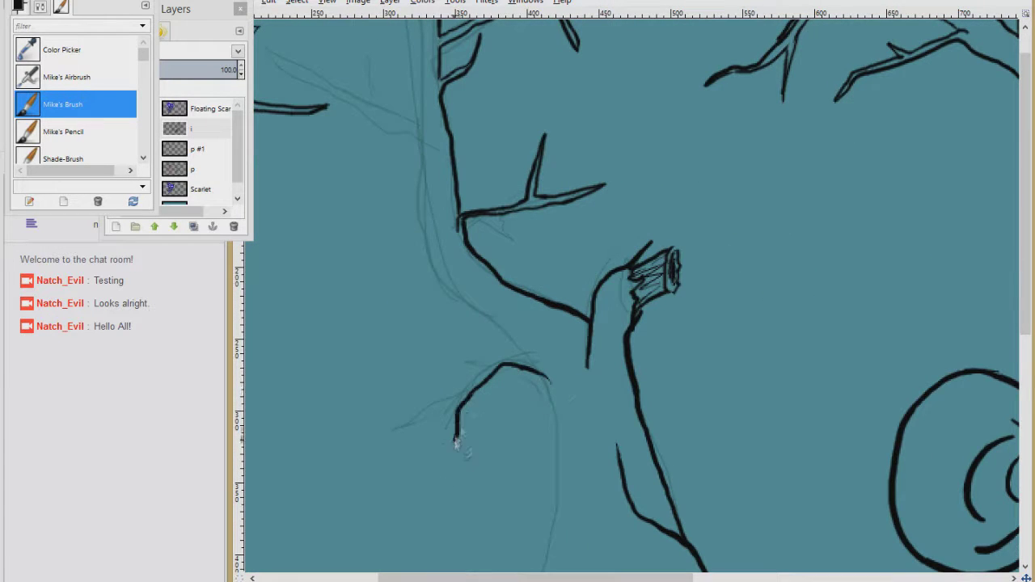
drag(537, 373, 558, 471)
scroll(560, 453, down, 5)
drag(558, 203, 533, 356)
scroll(537, 353, up, 4)
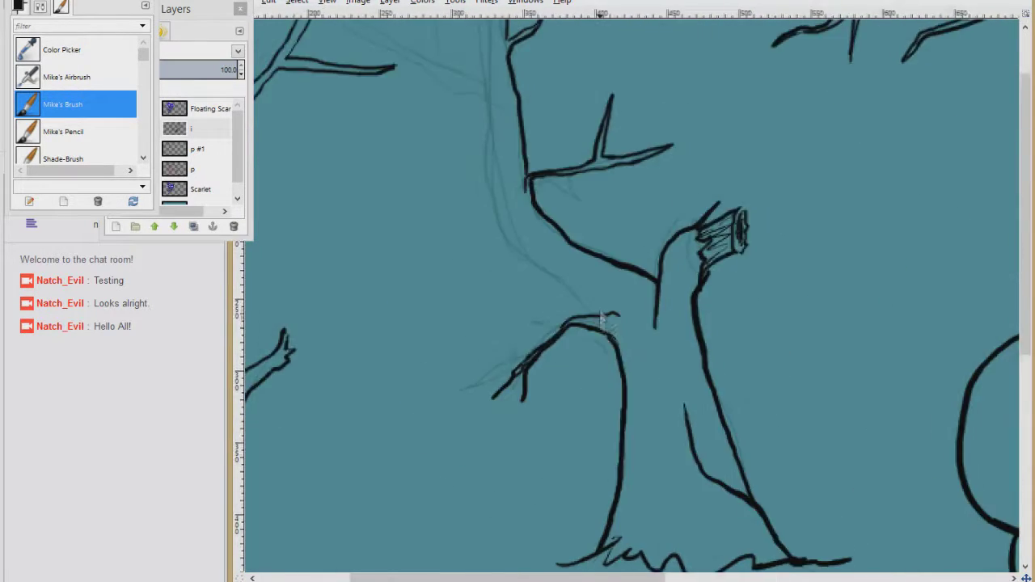
Step: Ink the left edge of the middle tree's upper trunk and the branches growing out to its left
drag(592, 319, 497, 226)
scroll(509, 232, up, 5)
scroll(509, 232, left, 1)
drag(507, 284, 414, 248)
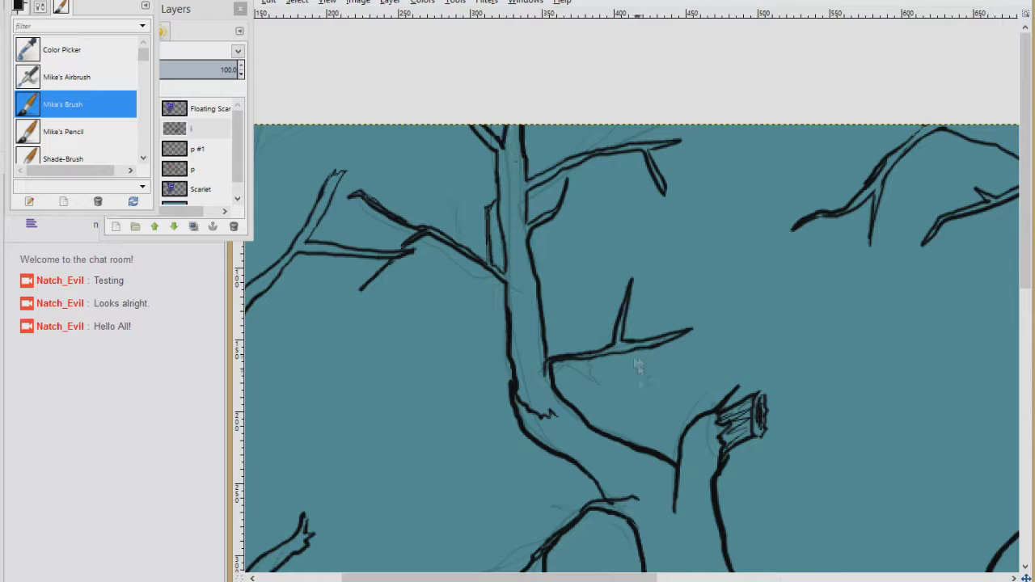
Step: Add a new layer named c beneath the ink layer i and make it active
scroll(637, 396, down, 3)
key(shift+ctrl+n)
key(Return)
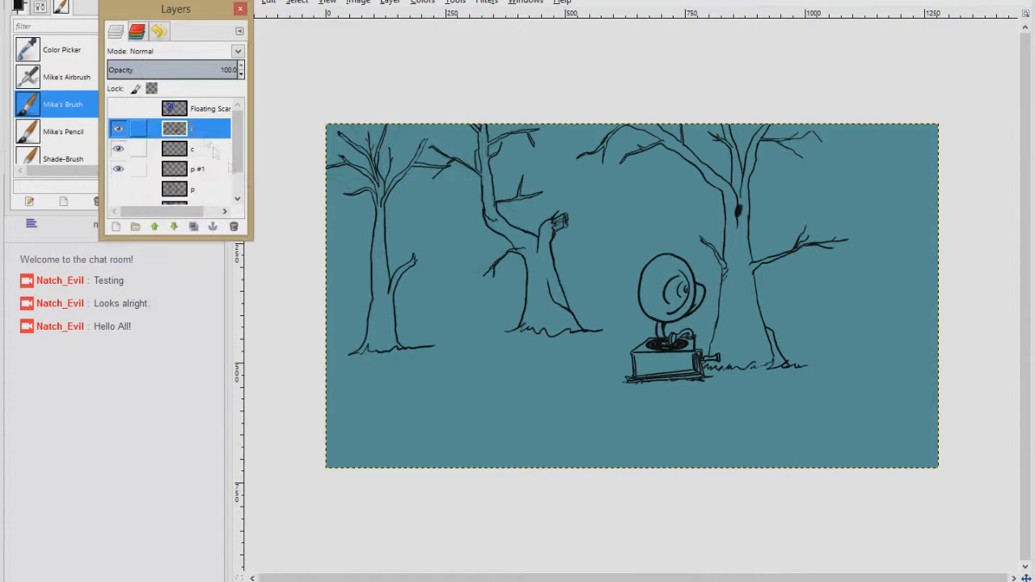
click(192, 149)
Step: Set the foreground colour to the muted brown 79654f
click(18, 6)
click(130, 158)
drag(76, 50, 64, 123)
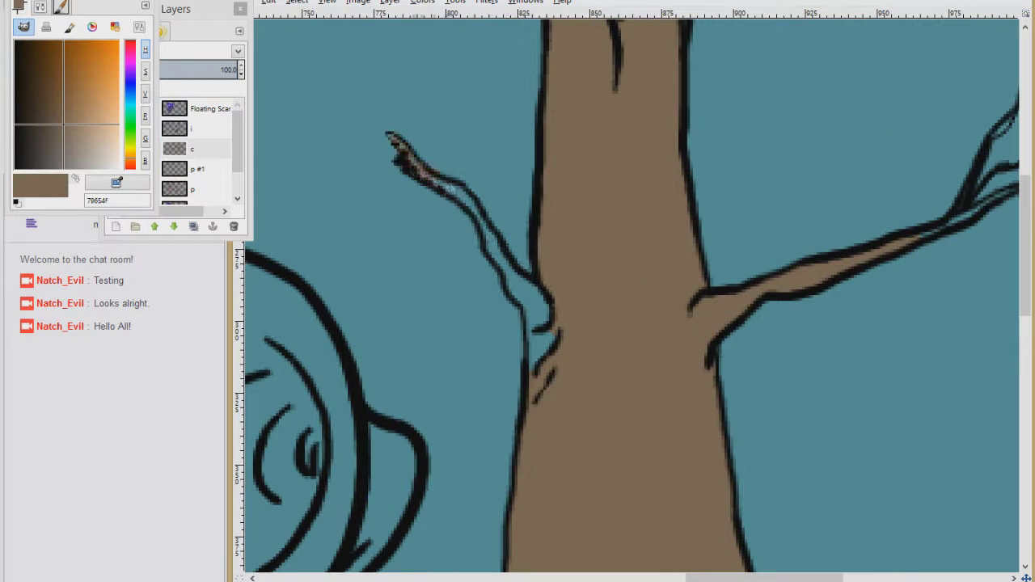
Step: Paint the right tree's small left branch, long right branch and remaining trunk areas with the muted brown
drag(449, 188, 552, 322)
drag(912, 241, 623, 301)
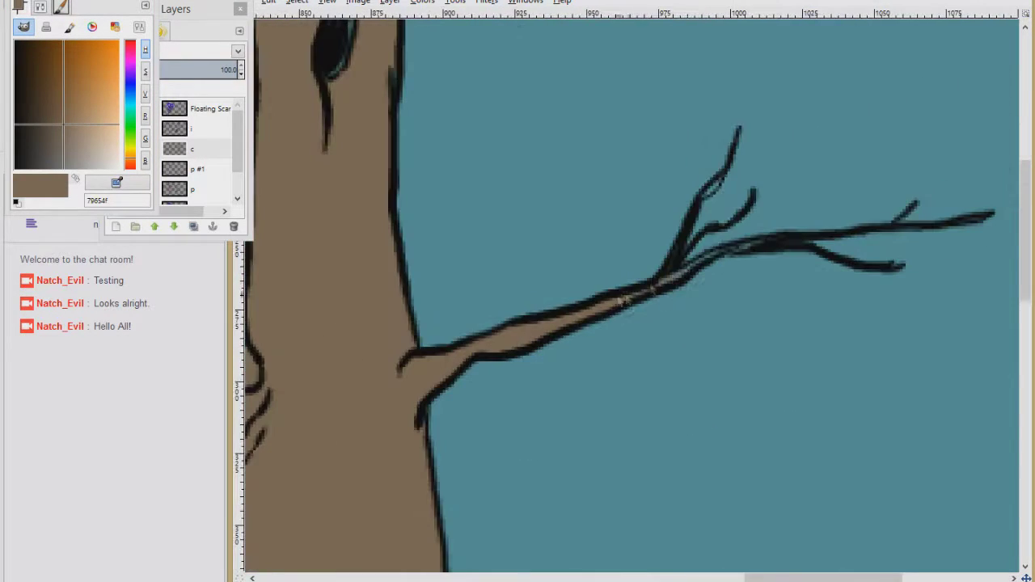
drag(671, 558, 741, 24)
mouse_move(582, 120)
mouse_down()
mouse_move(684, 325)
mouse_move(638, 324)
mouse_up()
mouse_move(679, 292)
mouse_down()
mouse_move(837, 261)
mouse_move(939, 274)
mouse_up()
mouse_move(491, 298)
mouse_down()
mouse_move(753, 379)
mouse_move(768, 374)
mouse_up()
Step: On layer c, fill the gramophone box's front with dark brown and its top with the orange-brown 7c4307
mouse_move(63, 122)
mouse_down()
mouse_move(62, 87)
mouse_move(45, 59)
mouse_up()
click(196, 128)
click(196, 149)
key(ctrl+comma)
click(65, 46)
click(197, 128)
click(663, 300)
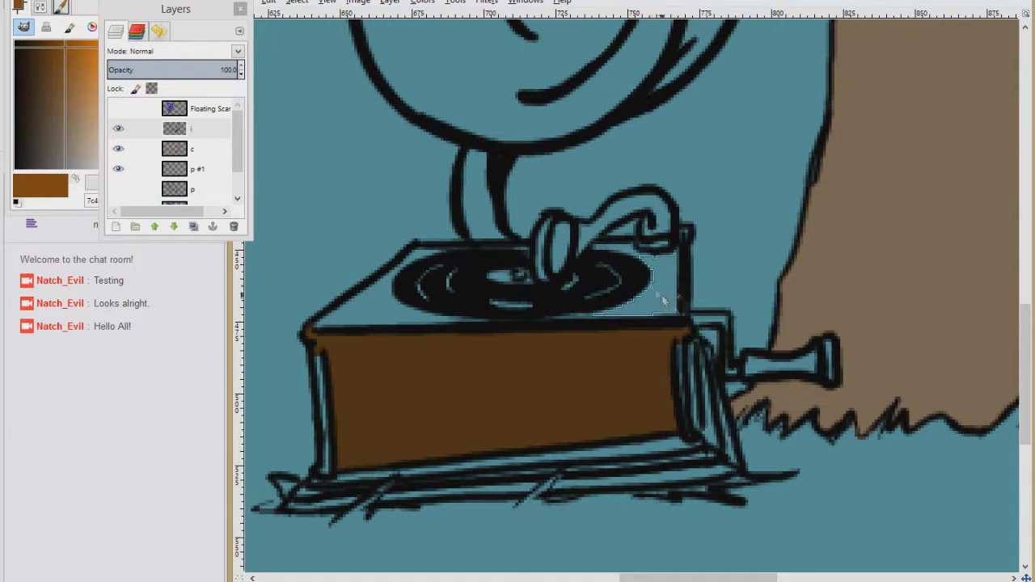
click(448, 263)
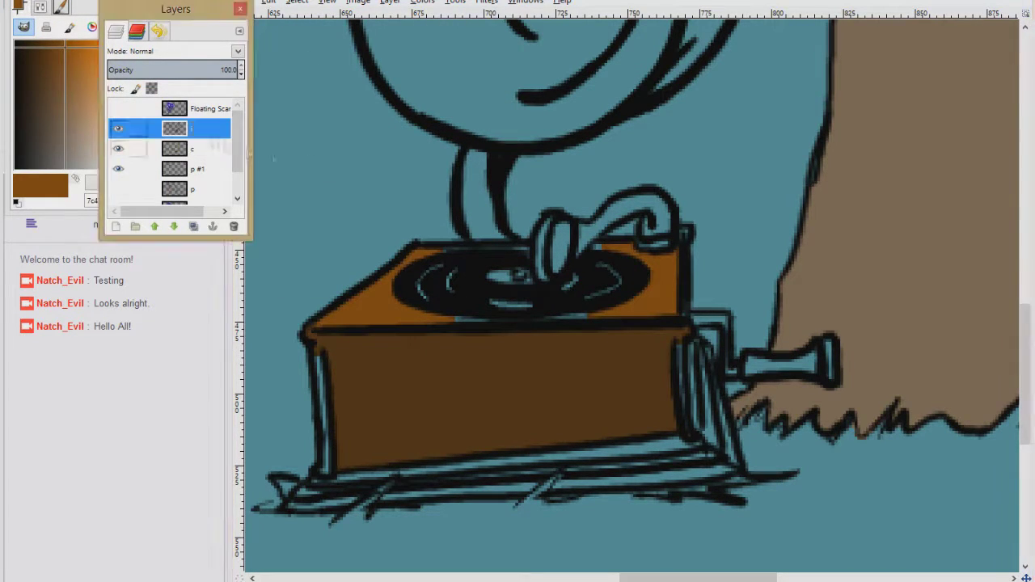
click(136, 148)
Step: Set the foreground colour to the gold b5a02f and fill the horn's neck and the tonearm on layer c
click(79, 192)
click(132, 155)
drag(97, 68, 88, 74)
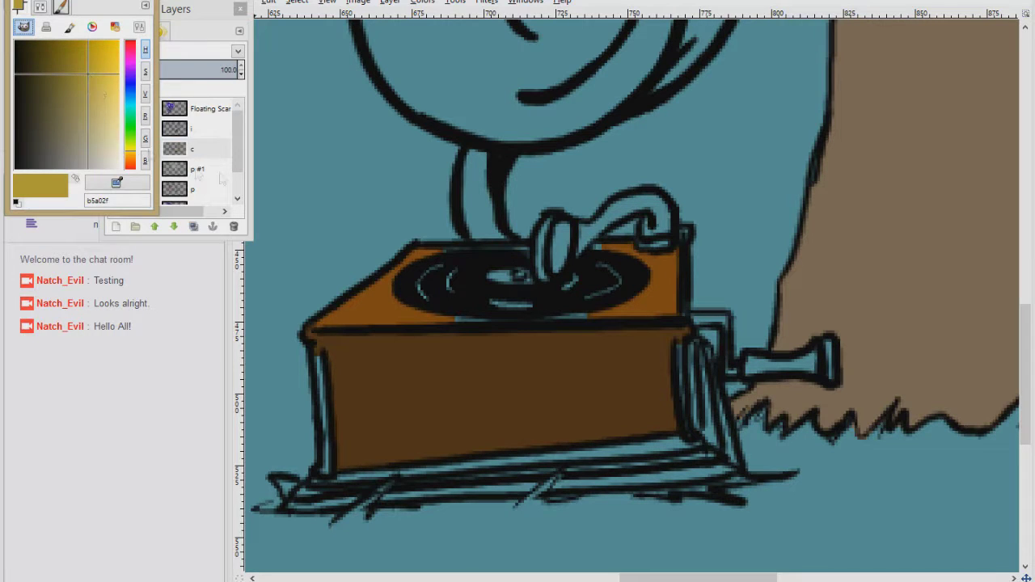
click(194, 151)
key(Return)
key(ctrl+comma)
Step: Select the horn's outer back area from ink layer i and fill it with gold on layer c
drag(1025, 372, 1025, 306)
click(196, 129)
click(719, 250)
click(194, 150)
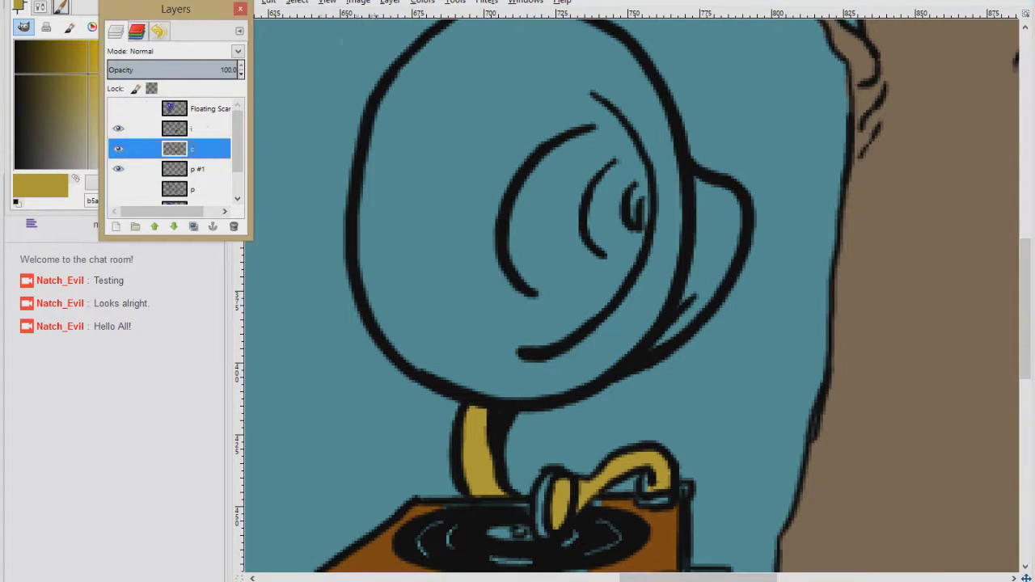
click(297, 3)
key(ctrl+comma)
Step: Fill the horn's wide mouth with the olive 726938 on layer c and brush over the gaps in its centre
click(194, 129)
click(449, 207)
click(194, 149)
drag(67, 104, 61, 104)
click(297, 2)
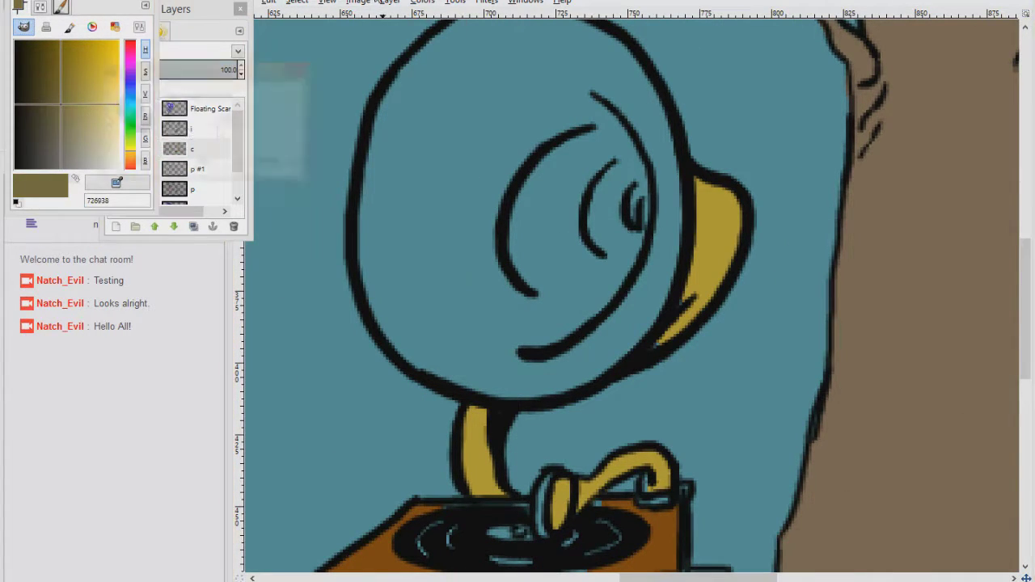
click(317, 186)
key(Return)
key(ctrl+comma)
key(p)
drag(644, 204, 637, 227)
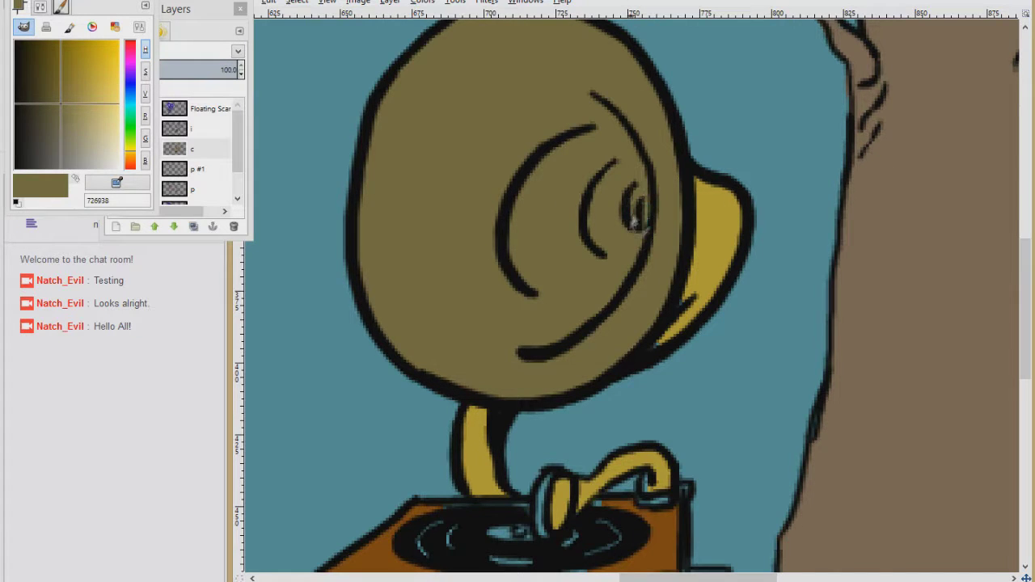
Step: Sample the horn's gold b5a02f and paint the tonearm's end and the gramophone box's left corner trim
ctrl+click(719, 254)
drag(649, 477, 677, 256)
drag(678, 256, 688, 279)
drag(336, 365, 354, 489)
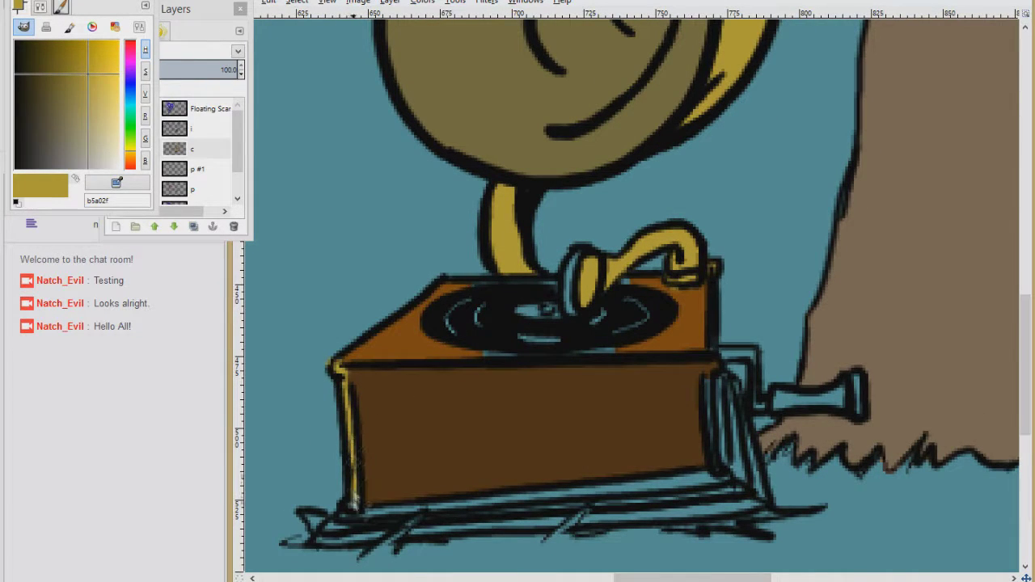
Step: Paint the box's base and side dark brown, the crank handle orange-brown, and the crank and right trim gold
ctrl+click(657, 452)
mouse_move(319, 540)
mouse_down()
mouse_move(396, 514)
mouse_move(578, 495)
mouse_move(768, 513)
mouse_move(688, 518)
mouse_up()
mouse_move(726, 390)
mouse_down()
mouse_move(736, 406)
mouse_move(731, 393)
mouse_move(838, 398)
mouse_up()
ctrl+click(693, 267)
ctrl+click(697, 334)
ctrl+click(694, 244)
ctrl+click(687, 436)
drag(699, 373, 700, 403)
ctrl+click(690, 331)
Step: Fill the gaps around the record with the box top's 7c4307 and paint the tonearm head gold
drag(612, 352, 577, 354)
drag(629, 282, 621, 279)
ctrl+click(638, 249)
drag(572, 266, 576, 306)
ctrl+click(685, 309)
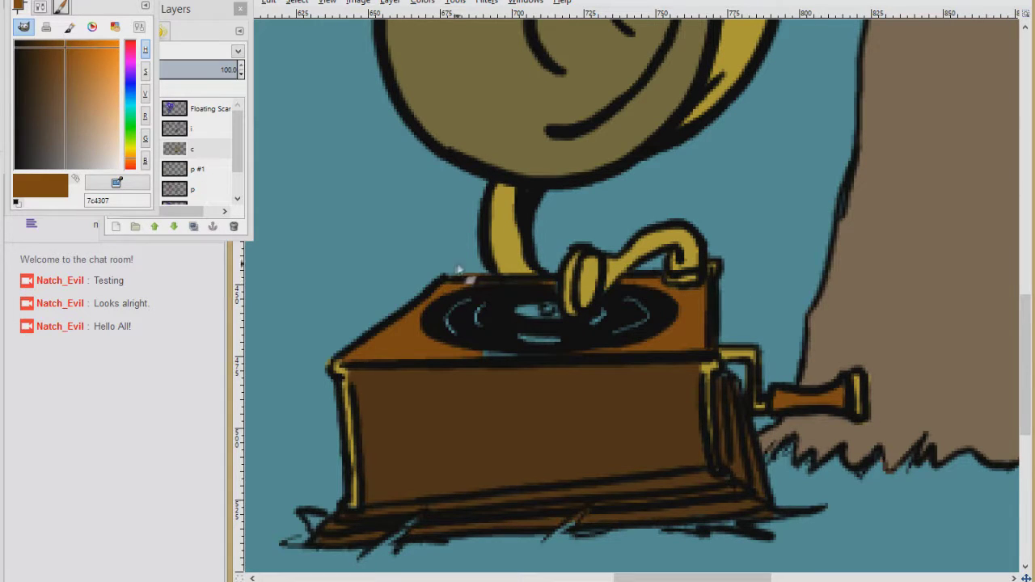
ctrl+click(479, 343)
Step: Paint the record's groove highlights and centre white, and touch up the turntable area with sampled colours
key(x)
drag(453, 306, 559, 339)
drag(596, 322, 636, 326)
drag(557, 309, 522, 310)
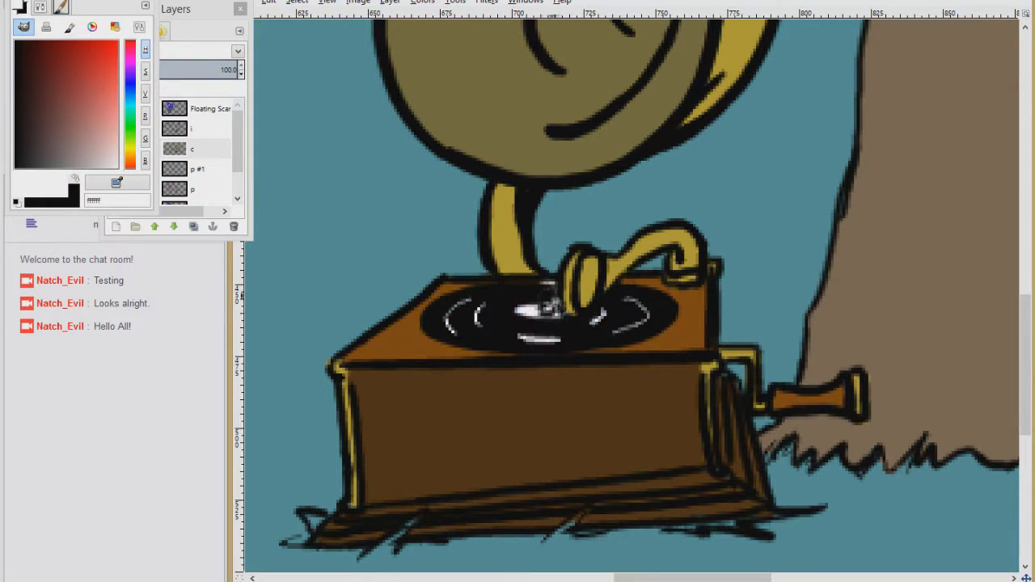
ctrl+click(550, 282)
scroll(566, 240, down, 3)
scroll(587, 140, up, 3)
ctrl+click(621, 340)
scroll(620, 342, down, 3)
scroll(657, 351, up, 3)
scroll(592, 402, down, 5)
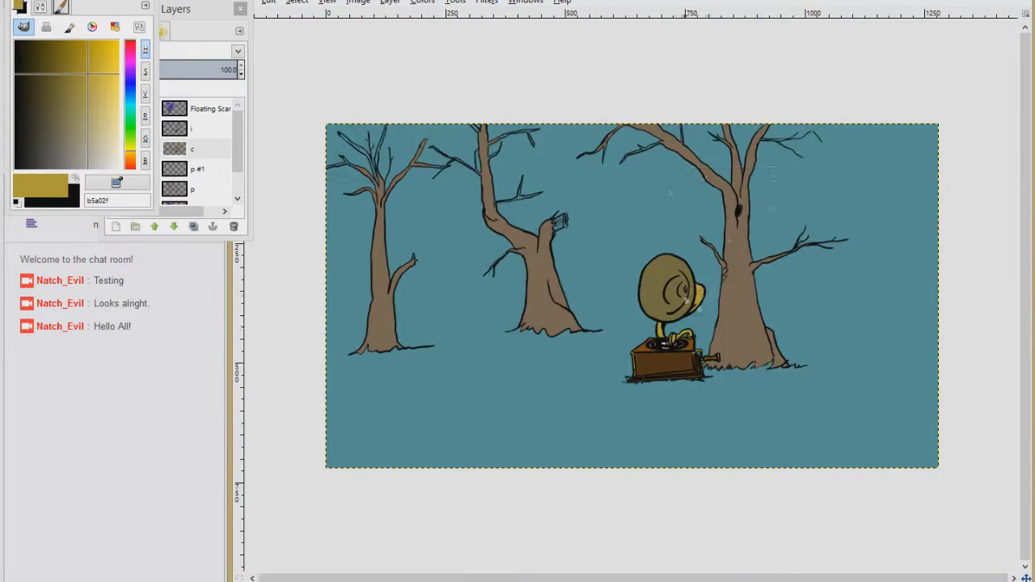
Step: Touch up the area around the right tree's hollow and resample the trunk's brown 79654f
scroll(757, 213, up, 4)
ctrl+click(666, 207)
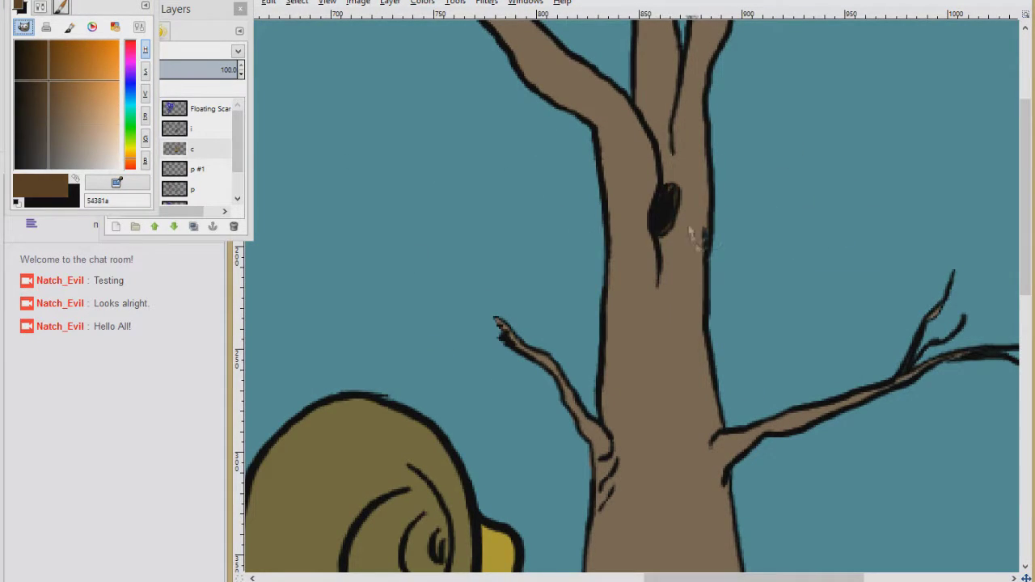
ctrl+click(691, 233)
scroll(691, 233, down, 4)
scroll(558, 298, up, 5)
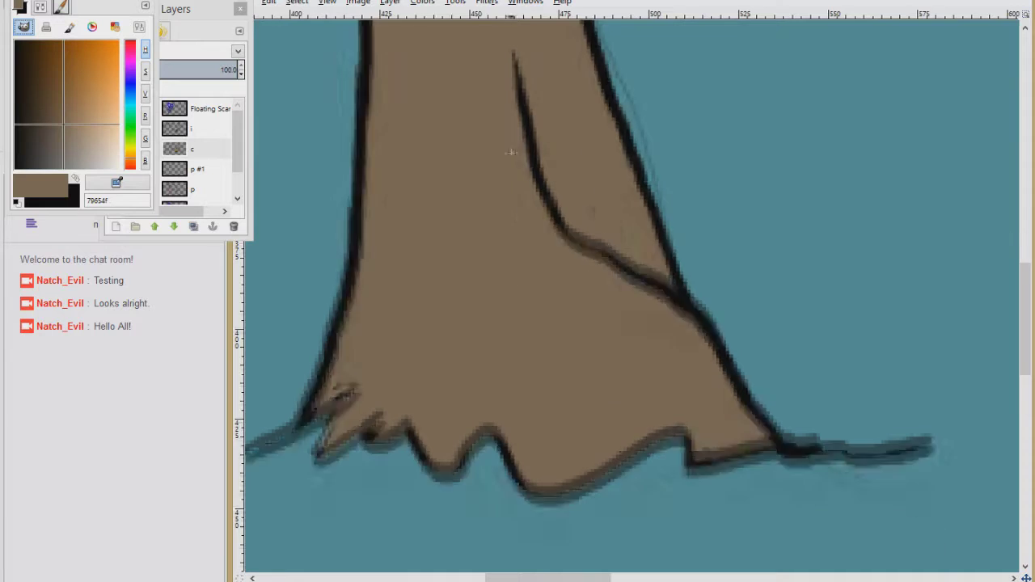
Step: Paint the exposed wood of the middle tree's broken stump in a lighter orange-brown
scroll(511, 152, up, 3)
scroll(488, 194, up, 6)
click(87, 96)
mouse_move(505, 222)
mouse_down()
mouse_move(542, 202)
mouse_move(598, 261)
mouse_move(509, 277)
mouse_move(509, 236)
mouse_up()
mouse_move(292, 429)
mouse_down()
mouse_move(352, 408)
mouse_move(702, 228)
mouse_up()
Step: Resample the trunk's brown 79654f and paint the middle tree's low drooping branch and its forked right branch
ctrl+click(652, 246)
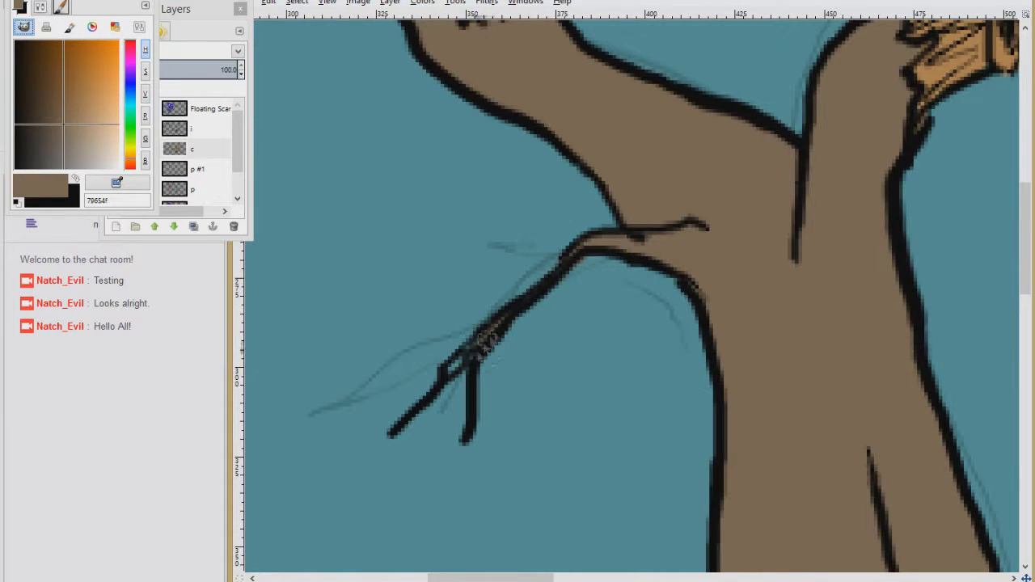
scroll(485, 339, up, 4)
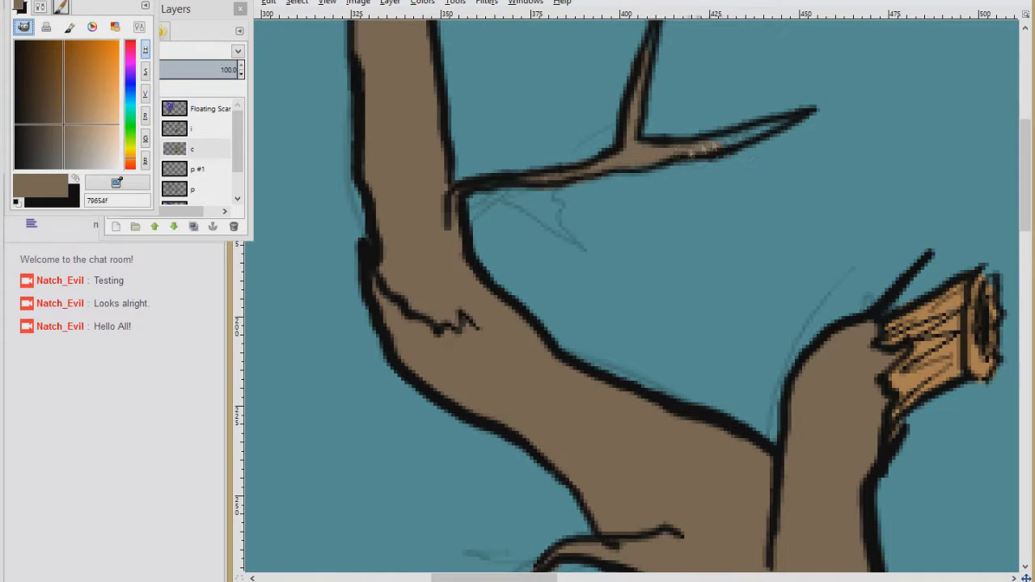
drag(705, 150, 765, 129)
drag(727, 129, 671, 354)
drag(593, 266, 755, 453)
Step: Paint the middle tree's upper right branches, long thin left branch and topmost left branch brown
drag(530, 246, 672, 167)
drag(516, 165, 522, 291)
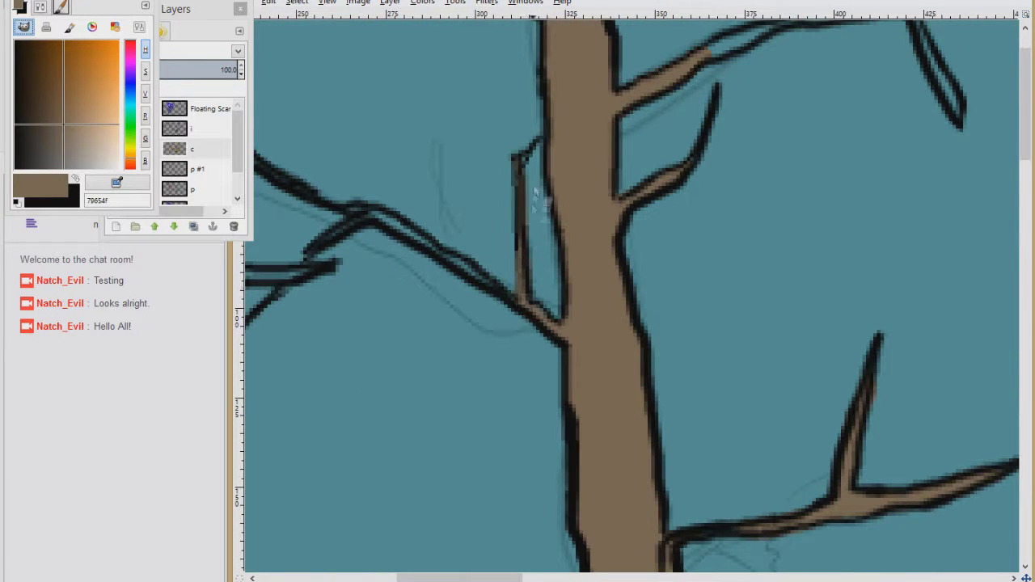
scroll(355, 214, left, 3)
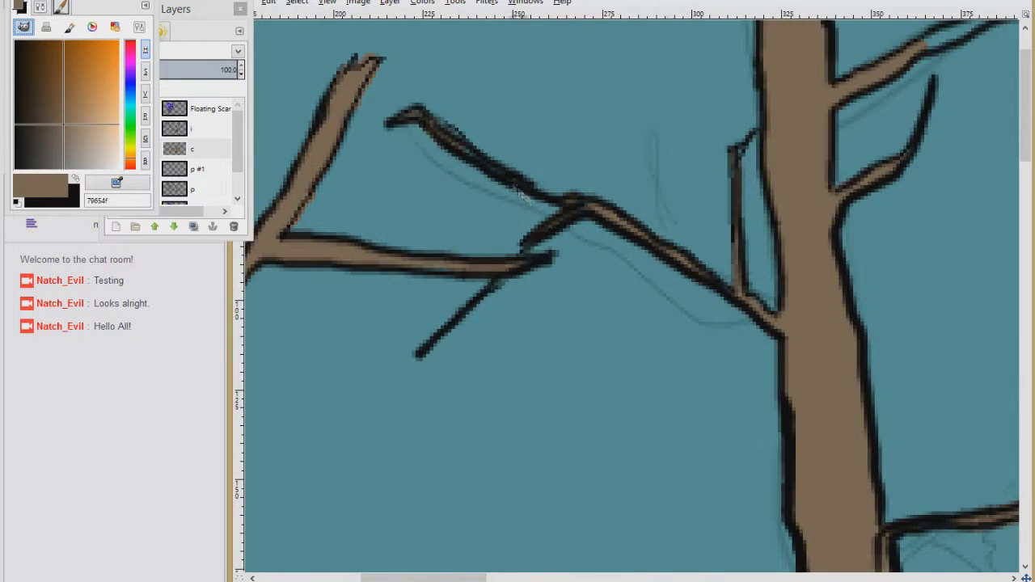
scroll(512, 208, right, 6)
scroll(512, 209, up, 3)
scroll(523, 305, up, 3)
scroll(523, 305, left, 3)
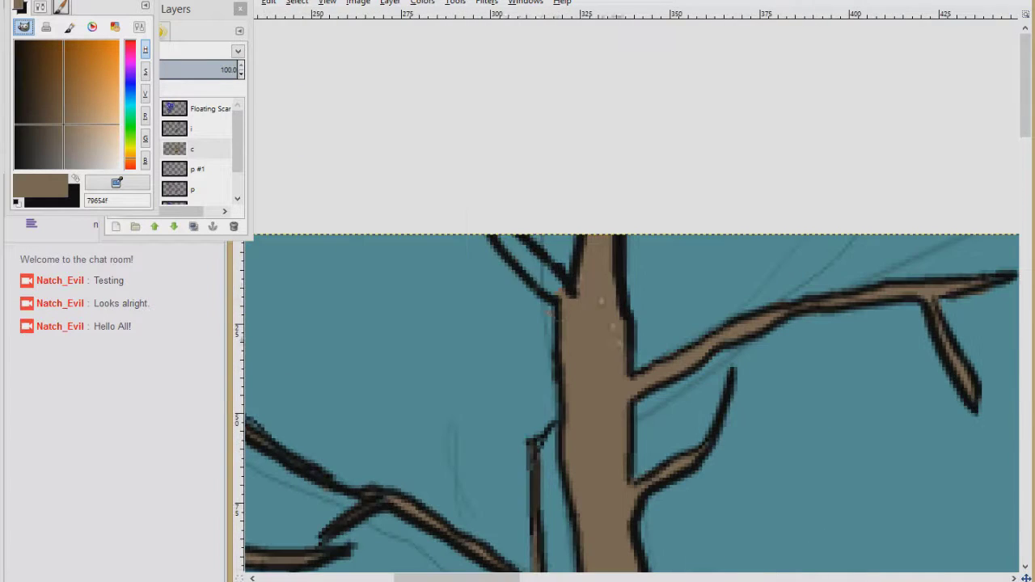
Step: Paint the left tree's long right limb, its broken tip and the upper branches brown
scroll(527, 224, down, 5)
scroll(527, 223, left, 5)
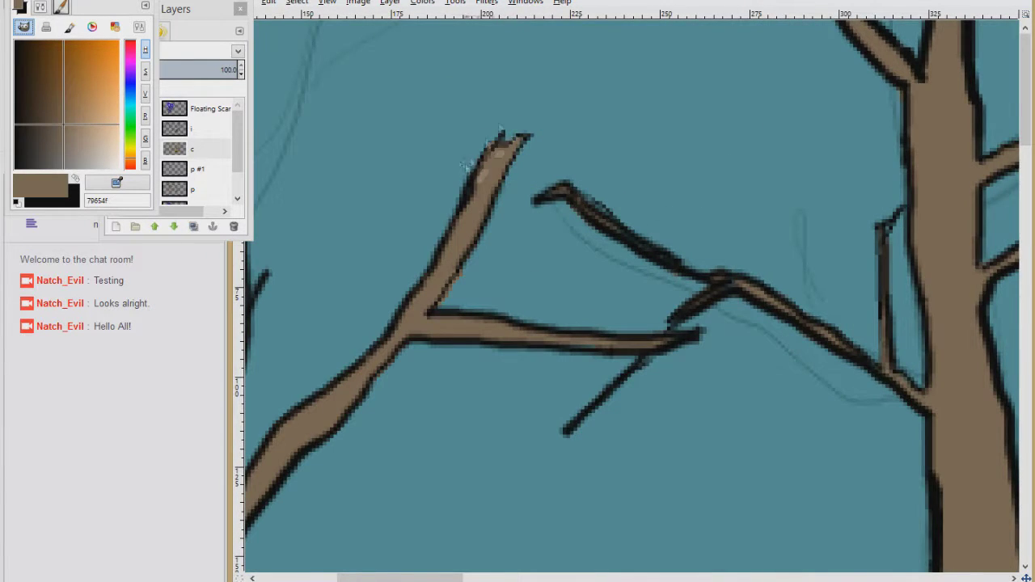
scroll(513, 147, left, 5)
scroll(512, 147, down, 5)
scroll(538, 114, up, 6)
drag(544, 81, 471, 316)
drag(437, 228, 602, 248)
drag(371, 167, 573, 324)
drag(527, 271, 518, 266)
drag(456, 345, 466, 312)
scroll(527, 233, down, 3)
scroll(527, 233, left, 2)
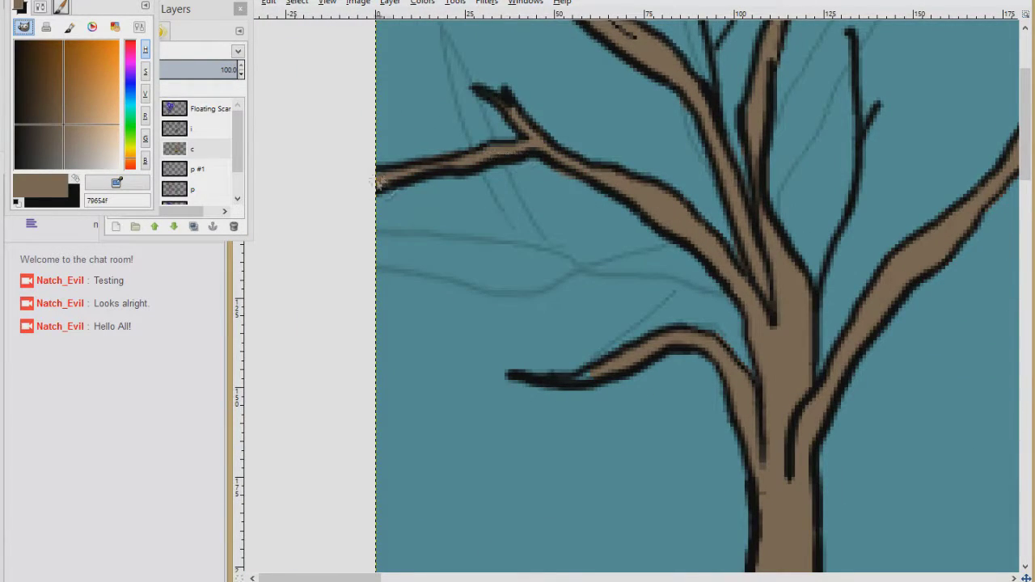
Step: Paint the left tree's left branches out to the canvas edge and its low right stub brown
drag(606, 379, 444, 180)
ctrl+click(437, 183)
ctrl+click(428, 178)
drag(582, 493, 513, 65)
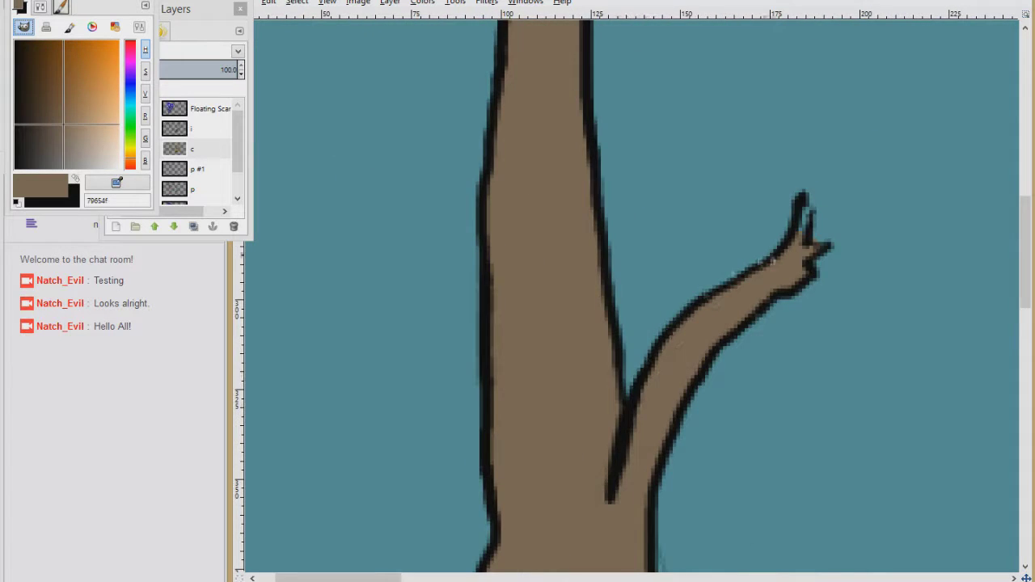
drag(566, 444, 601, 46)
Step: Toggle the Floating Scarlet layer's visibility to check the character against the whole coloured scene
scroll(651, 449, down, 6)
click(194, 149)
click(119, 110)
click(118, 110)
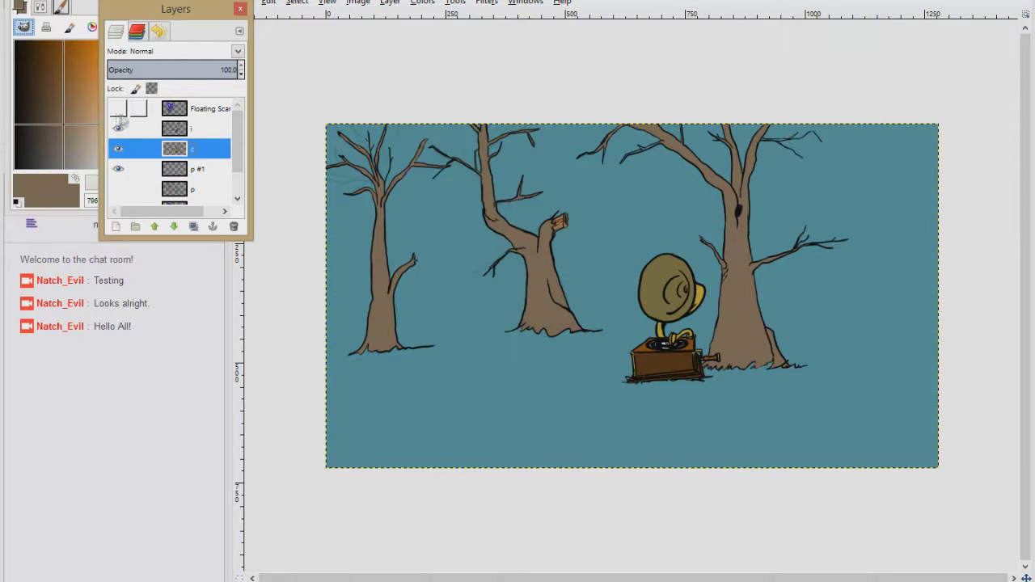
Step: Fill the Background layer with a muted dark green
drag(238, 152, 237, 180)
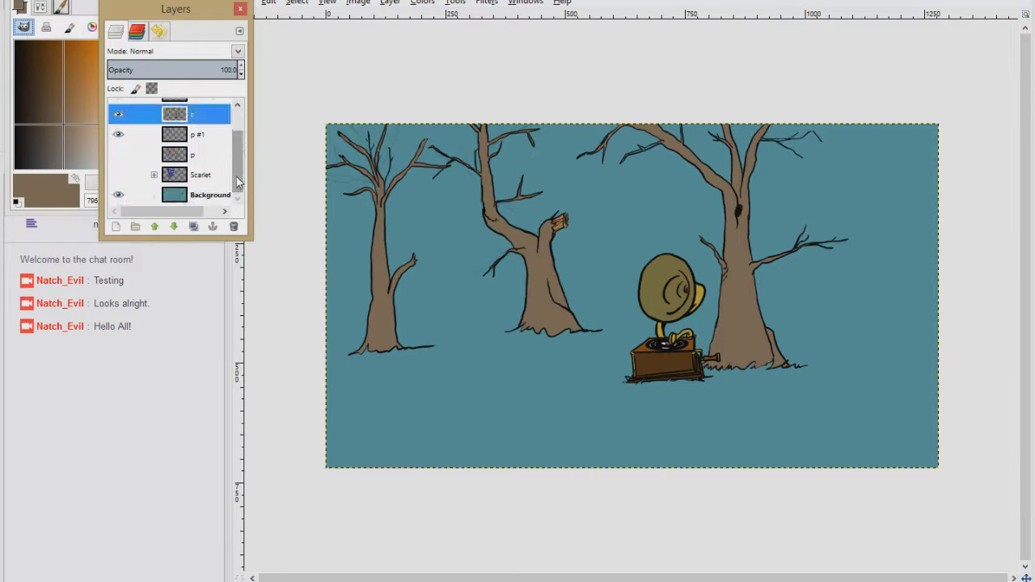
click(207, 195)
click(22, 8)
click(131, 126)
drag(98, 120, 62, 113)
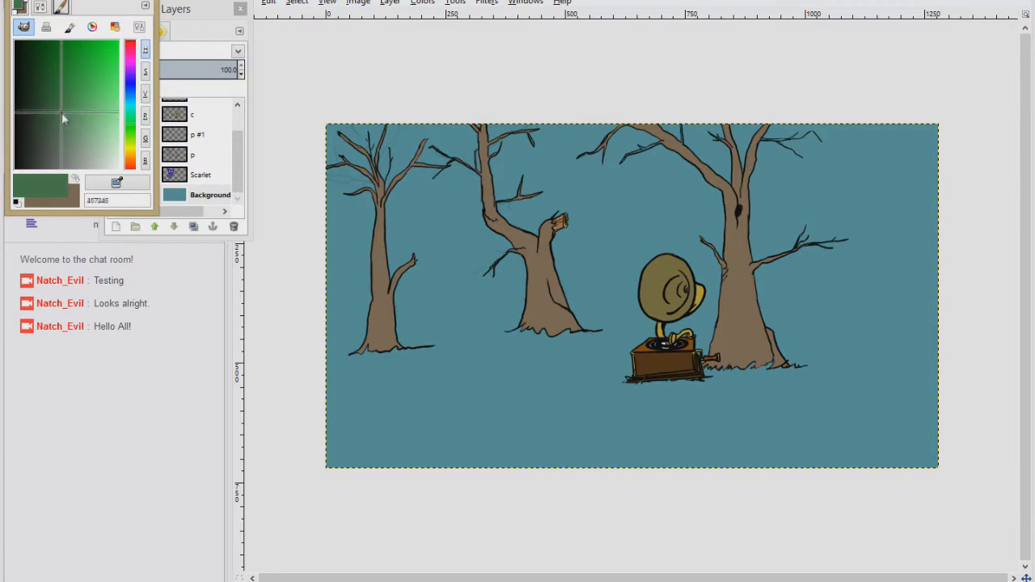
key(ctrl+comma)
Step: Set the foreground colour to the dark navy 02011d and draw a vertical navy-to-green gradient across the background
click(74, 178)
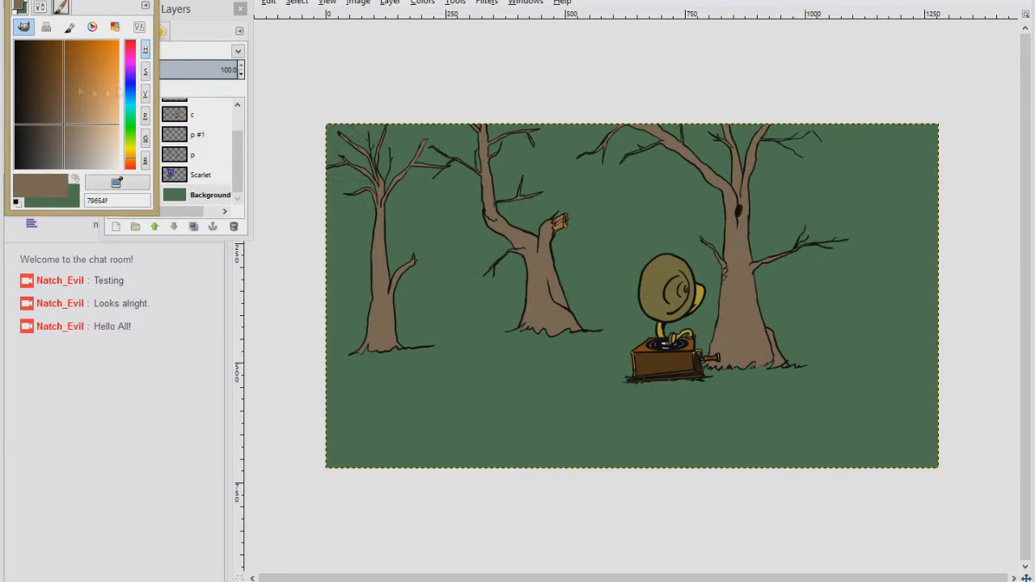
click(129, 81)
click(25, 49)
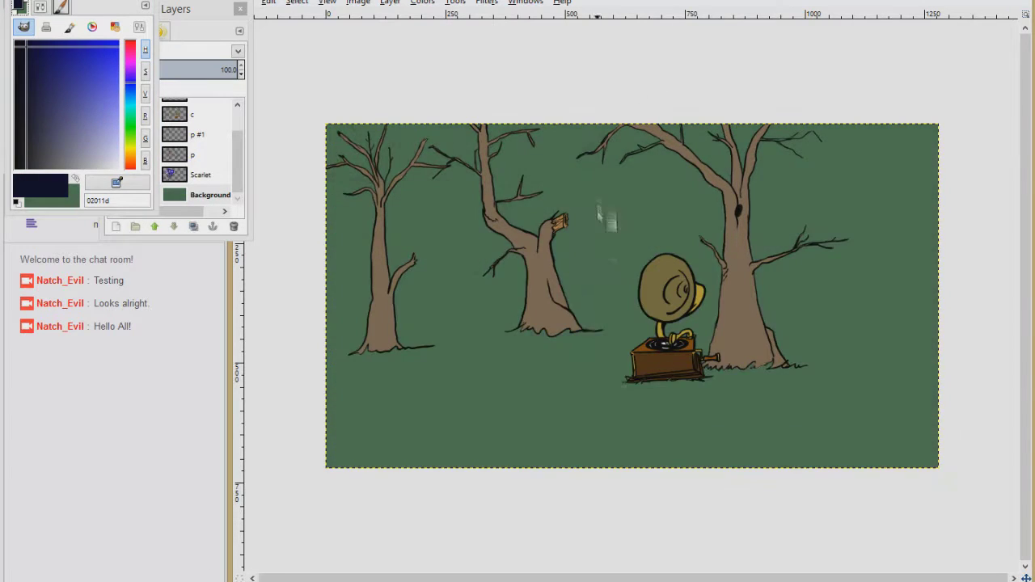
drag(588, 123, 621, 414)
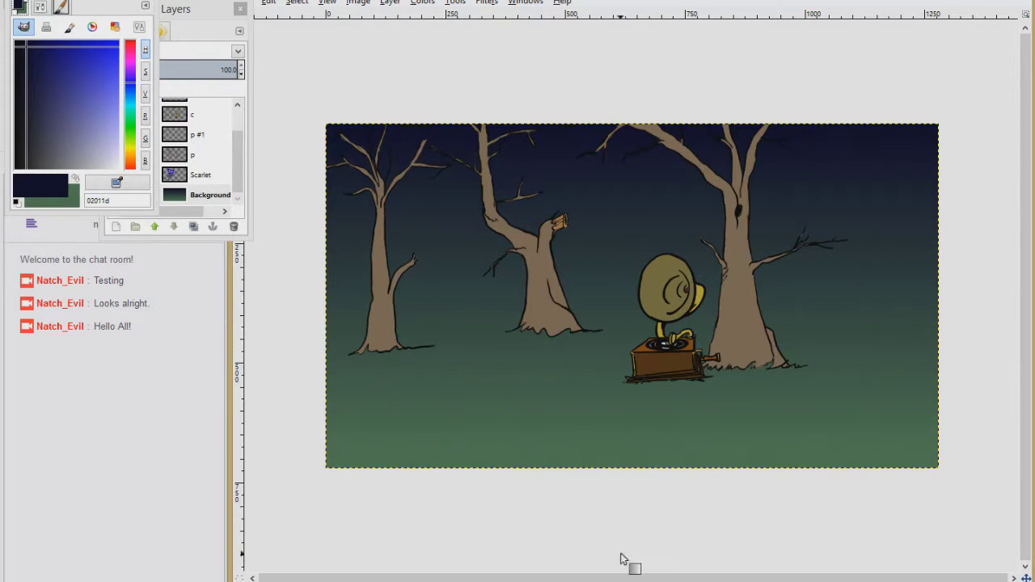
Step: Add a new layer named s directly above colour layer c
click(202, 120)
click(116, 226)
text(s)
key(Return)
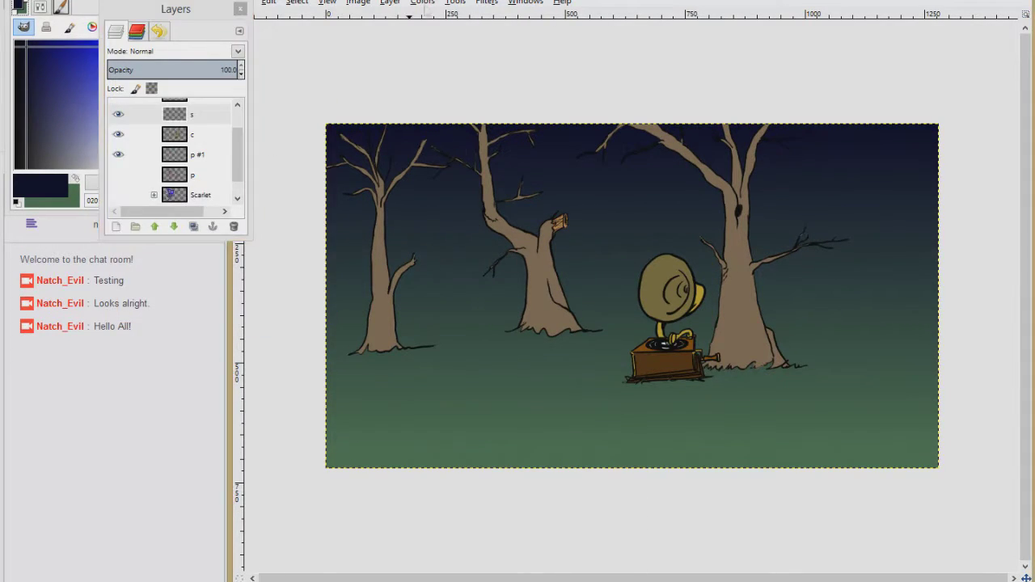
Step: Sample the dark background colour, paint a first shadow stroke on the right tree and lower layer s's opacity
ctrl+click(888, 179)
scroll(813, 279, up, 5)
drag(494, 262, 550, 217)
click(152, 69)
drag(156, 69, 166, 70)
Step: Paint shadows along the right tree's trunk on layer s
scroll(486, 259, up, 4)
drag(468, 251, 450, 192)
mouse_move(457, 176)
mouse_down()
mouse_move(526, 316)
mouse_move(494, 309)
mouse_up()
mouse_move(407, 89)
mouse_down()
mouse_move(451, 297)
mouse_move(397, 356)
mouse_move(386, 349)
mouse_up()
mouse_move(387, 350)
mouse_down()
mouse_move(461, 428)
mouse_move(348, 364)
mouse_move(370, 437)
mouse_move(399, 443)
mouse_up()
key(alt+s)
click(398, 371)
drag(399, 167, 544, 459)
drag(435, 208, 465, 360)
drag(566, 130, 552, 404)
Step: Shade the edges of the right tree's upper limbs on layer s
scroll(510, 207, up, 5)
scroll(509, 207, right, 1)
drag(499, 252, 480, 388)
drag(513, 233, 513, 272)
drag(462, 187, 450, 410)
drag(488, 293, 500, 433)
mouse_move(509, 433)
mouse_down()
mouse_move(529, 312)
mouse_move(512, 188)
mouse_up()
mouse_move(508, 190)
mouse_down()
mouse_move(513, 271)
mouse_move(470, 549)
mouse_up()
drag(503, 168, 480, 274)
drag(495, 208, 436, 413)
Step: Sample the tree's brown and colour the uncoloured thin branches of the right tree on layer c
mouse_move(489, 212)
mouse_down()
mouse_move(456, 299)
mouse_move(470, 256)
mouse_move(667, 208)
mouse_up()
click(192, 135)
ctrl+click(488, 231)
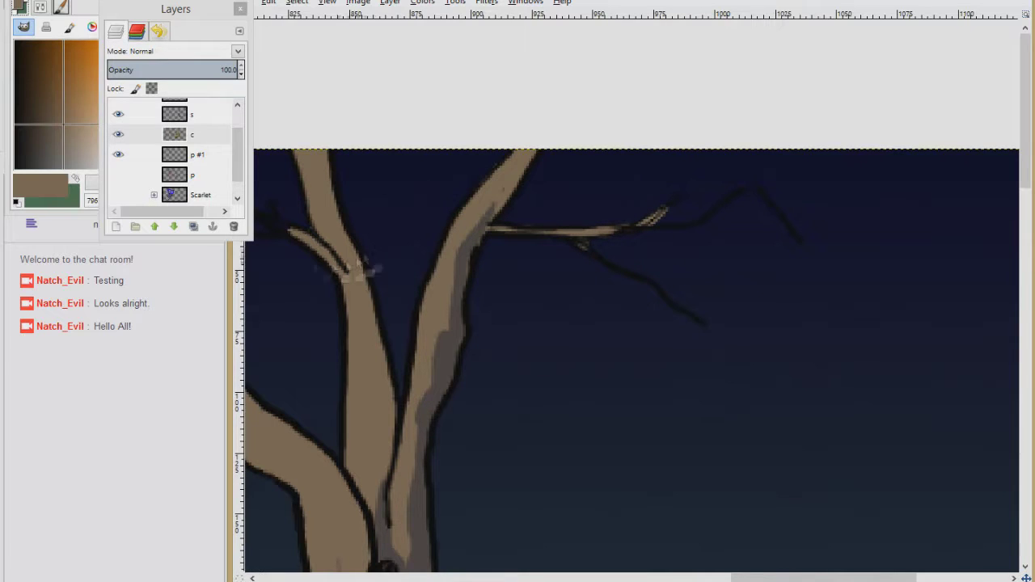
Step: Sample the dark shadow colour, set layer s's opacity to 53.3 and shade the right tree's middle and left limbs
click(193, 114)
drag(195, 68, 257, 77)
ctrl+click(460, 345)
drag(187, 70, 177, 69)
drag(393, 390, 387, 495)
drag(380, 364, 344, 274)
drag(337, 530, 519, 328)
mouse_move(524, 388)
mouse_down()
mouse_move(488, 277)
mouse_move(426, 245)
mouse_move(546, 456)
mouse_up()
Step: Sample the bark brown and colour the thin branches on the right tree's long left limb on layer c
click(186, 134)
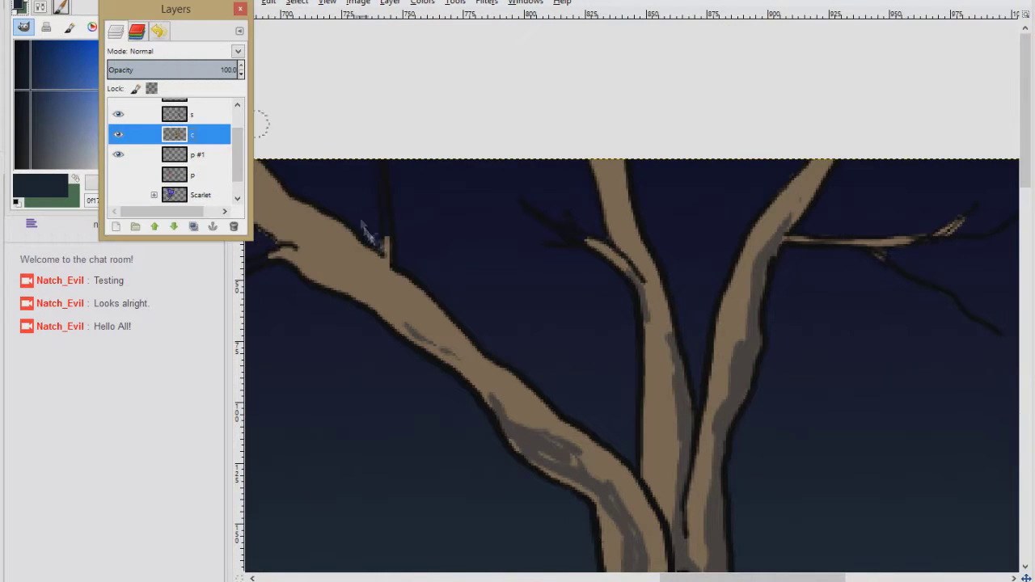
click(658, 437)
ctrl+click(393, 267)
scroll(388, 249, left, 4)
drag(271, 332, 455, 236)
drag(271, 188, 453, 227)
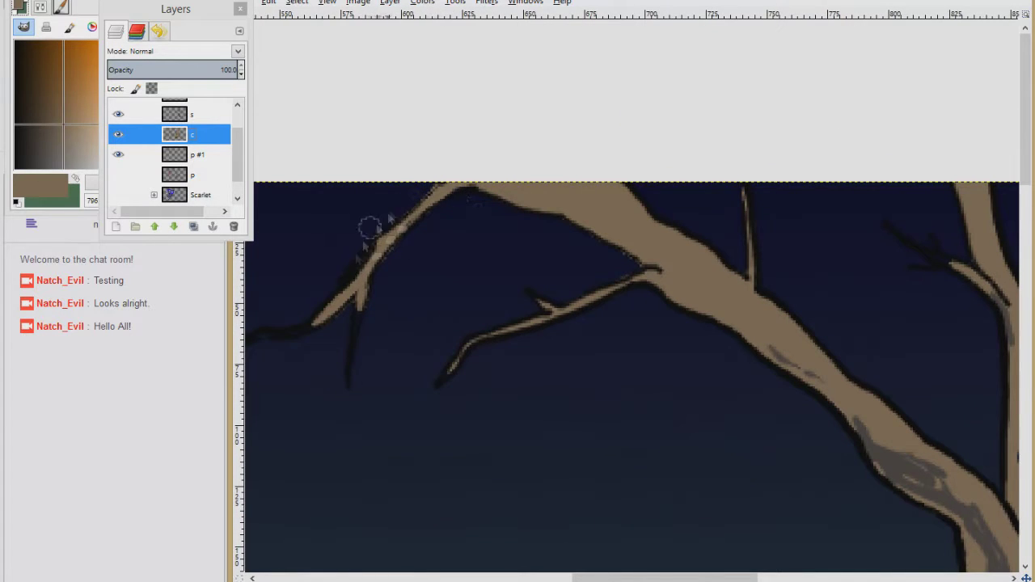
mouse_move(348, 323)
mouse_down()
mouse_move(690, 231)
mouse_move(381, 219)
mouse_up()
Step: Sample the dark background colour and add shadow strokes to the right tree's long left limb on layer s
ctrl+click(594, 297)
click(648, 310)
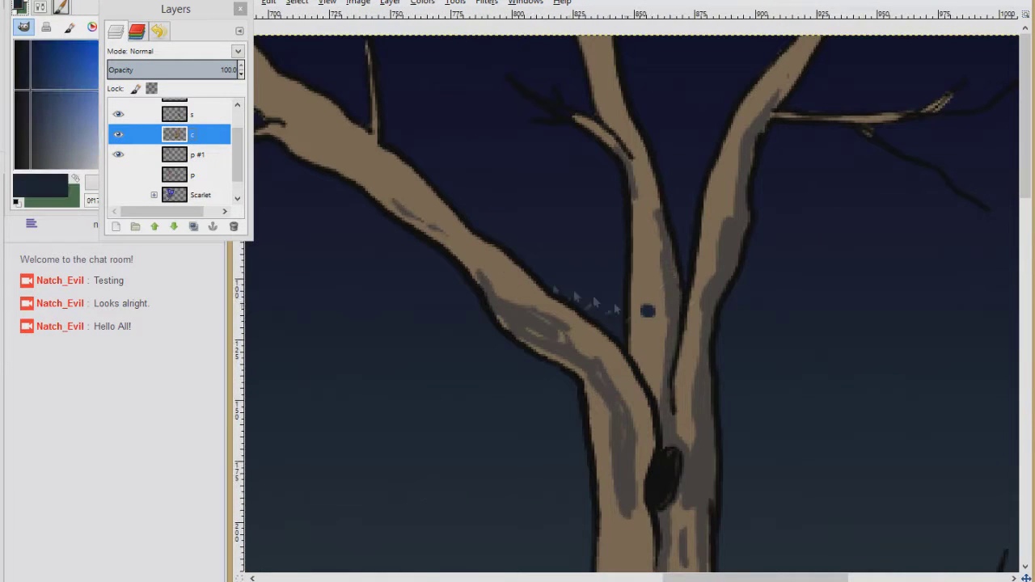
drag(547, 230, 552, 220)
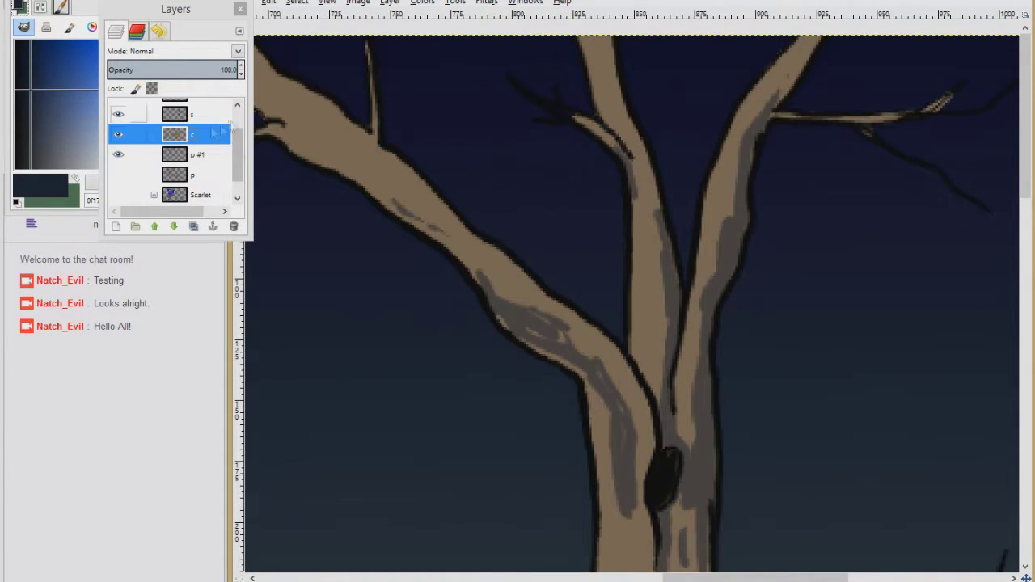
click(192, 115)
drag(411, 202, 579, 289)
drag(516, 225, 441, 180)
mouse_move(442, 208)
mouse_down()
mouse_move(354, 154)
mouse_move(363, 131)
mouse_move(441, 196)
mouse_up()
Step: Shade the gramophone horn's inner mouth and the underside of its rear section on layer s
drag(716, 578, 693, 578)
drag(1025, 114, 1025, 327)
drag(734, 166, 676, 265)
mouse_move(658, 162)
mouse_down()
mouse_move(649, 239)
mouse_move(589, 283)
mouse_up()
mouse_move(606, 134)
mouse_down()
mouse_move(566, 145)
mouse_move(629, 255)
mouse_up()
mouse_move(623, 293)
mouse_down()
mouse_move(537, 299)
mouse_move(529, 243)
mouse_move(584, 333)
mouse_move(635, 138)
mouse_up()
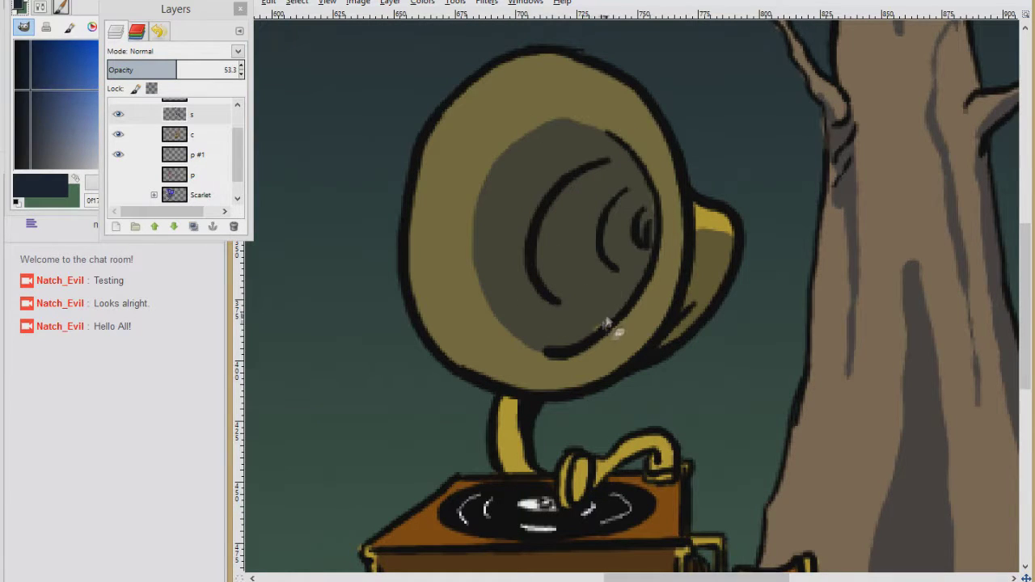
Step: Paint white highlights on the horn's inner rim, rear section and neck, and set layer s's opacity to 50
key(d)
key(x)
mouse_move(659, 212)
mouse_down()
mouse_move(651, 300)
mouse_move(570, 353)
mouse_up()
drag(730, 214, 696, 215)
drag(509, 398, 499, 425)
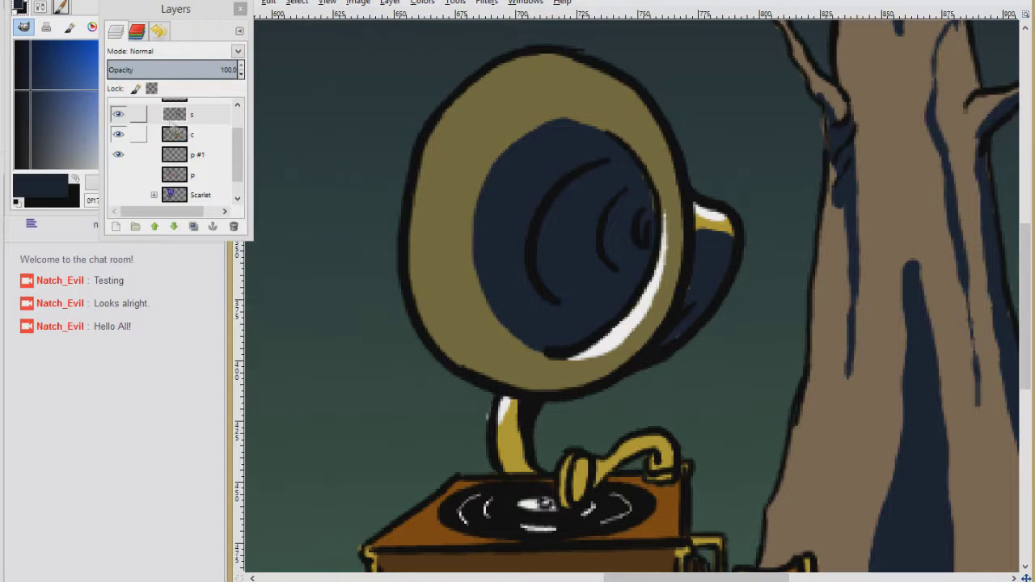
click(174, 70)
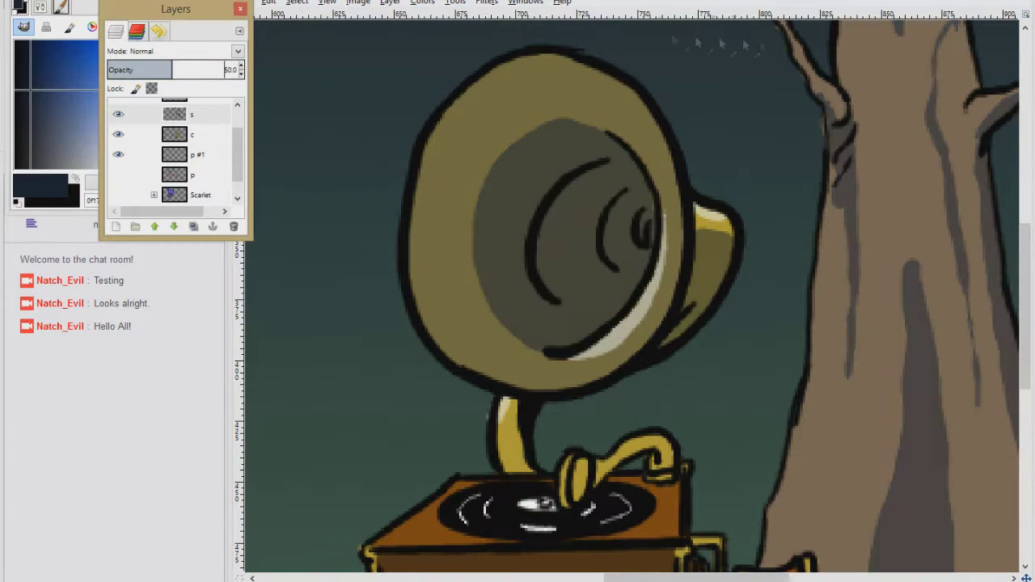
Step: Shade the front of the gramophone's wooden box and its base on layer s
scroll(488, 242, down, 5)
drag(616, 291, 639, 275)
mouse_move(654, 279)
mouse_down()
mouse_move(672, 290)
mouse_move(663, 303)
mouse_up()
mouse_move(581, 284)
mouse_down()
mouse_move(577, 319)
mouse_move(634, 275)
mouse_up()
drag(739, 406, 807, 411)
mouse_move(703, 397)
mouse_down()
mouse_move(733, 474)
mouse_move(734, 342)
mouse_move(435, 318)
mouse_move(444, 433)
mouse_move(599, 429)
mouse_move(712, 356)
mouse_move(647, 377)
mouse_move(664, 393)
mouse_up()
Step: Shade the right side of the middle tree's trunk and the folds between its roots on layer s
scroll(663, 393, left, 5)
scroll(760, 267, up, 3)
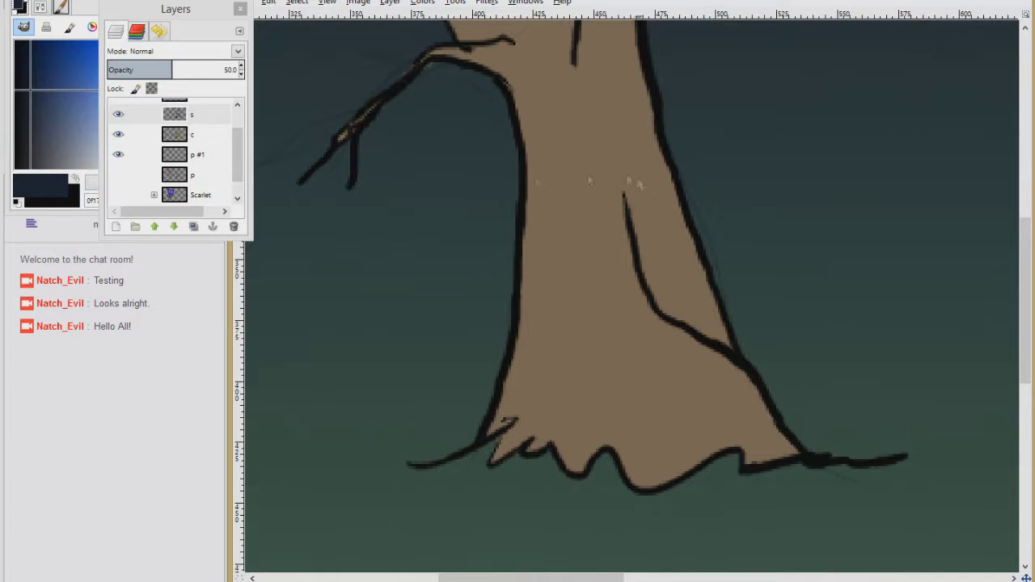
mouse_move(636, 67)
mouse_down()
mouse_move(668, 260)
mouse_move(704, 315)
mouse_move(654, 284)
mouse_move(729, 343)
mouse_up()
drag(655, 390, 656, 482)
drag(583, 417, 580, 469)
Step: Paint long vertical bark shadows down the middle tree's trunk
scroll(601, 283, up, 3)
drag(515, 220, 529, 437)
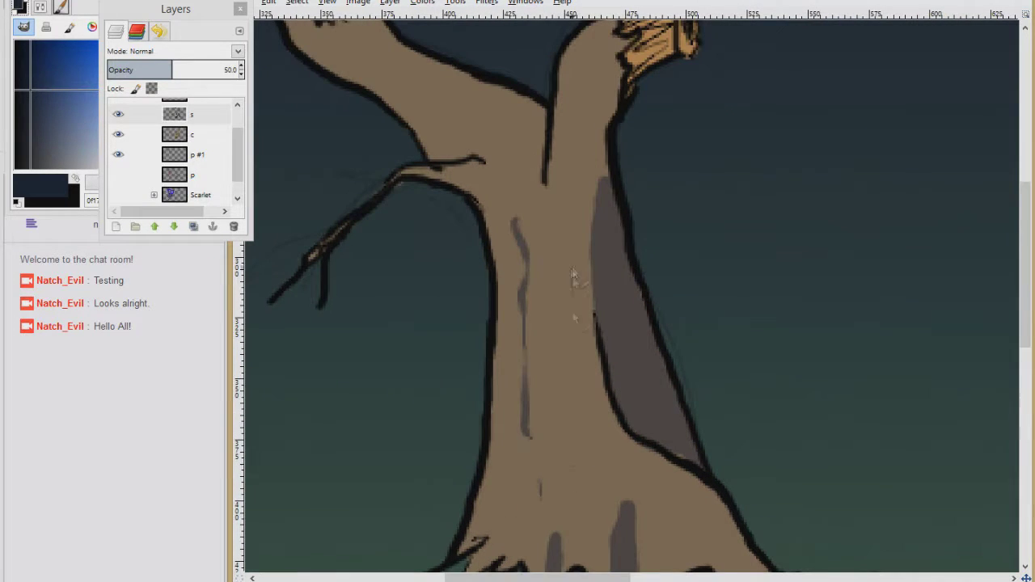
drag(573, 272, 575, 352)
drag(577, 365, 616, 517)
drag(595, 384, 626, 500)
drag(542, 416, 553, 530)
drag(554, 293, 574, 520)
Step: Shade the middle tree's fork, broken stump and bent upper limb with shadow strokes along the bark
mouse_move(557, 250)
mouse_down()
mouse_move(580, 95)
mouse_move(597, 186)
mouse_up()
mouse_move(612, 246)
mouse_down()
mouse_move(677, 148)
mouse_move(482, 429)
mouse_up()
drag(558, 171, 560, 201)
mouse_move(540, 208)
mouse_down()
mouse_move(499, 260)
mouse_move(469, 236)
mouse_up()
mouse_move(340, 348)
mouse_down()
mouse_move(582, 279)
mouse_move(605, 328)
mouse_up()
drag(601, 277, 610, 351)
drag(618, 354, 637, 425)
mouse_move(539, 229)
mouse_down()
mouse_move(605, 241)
mouse_move(651, 290)
mouse_up()
drag(454, 133, 465, 162)
scroll(479, 157, up, 3)
scroll(479, 157, left, 1)
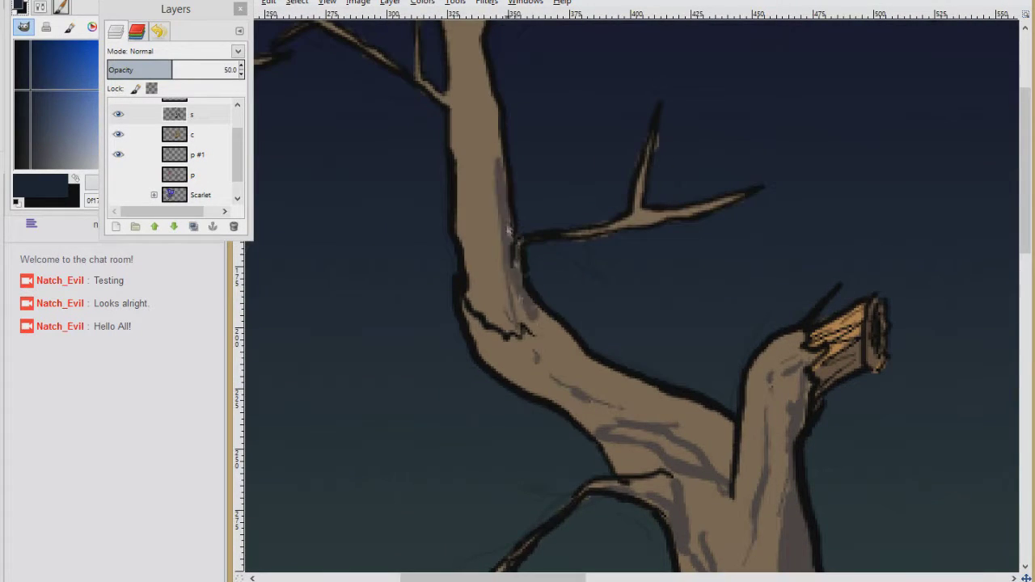
Step: Shade the left tree's upper branches and the fork where they meet the trunk
scroll(484, 252, up, 3)
scroll(484, 252, up, 2)
scroll(483, 253, left, 6)
mouse_move(567, 121)
mouse_down()
mouse_move(528, 159)
mouse_move(445, 283)
mouse_up()
drag(443, 158, 428, 263)
drag(398, 110, 419, 179)
drag(403, 169, 472, 396)
drag(421, 353, 467, 402)
Step: Paint bark shadows down the upper and middle part of the left tree's trunk
scroll(486, 388, down, 4)
drag(477, 179, 509, 292)
drag(520, 249, 489, 505)
scroll(487, 324, down, 4)
drag(473, 120, 495, 348)
drag(457, 193, 499, 445)
Step: Shade the left tree's curved side branch and the right side of its lower trunk
drag(636, 267, 513, 493)
scroll(515, 485, down, 4)
mouse_move(499, 222)
mouse_down()
mouse_move(507, 489)
mouse_move(536, 453)
mouse_move(569, 476)
mouse_up()
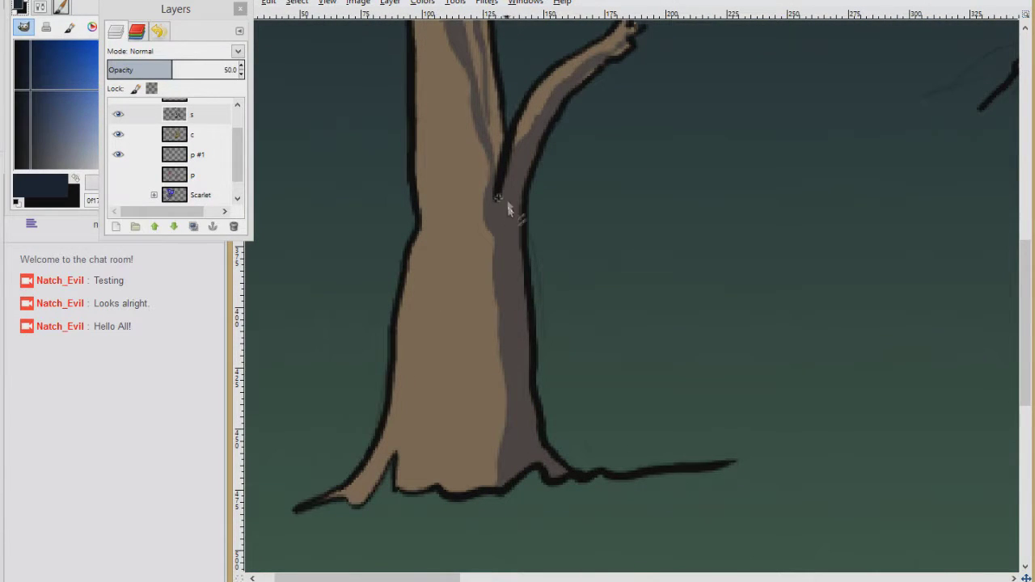
scroll(263, 320, down, 1)
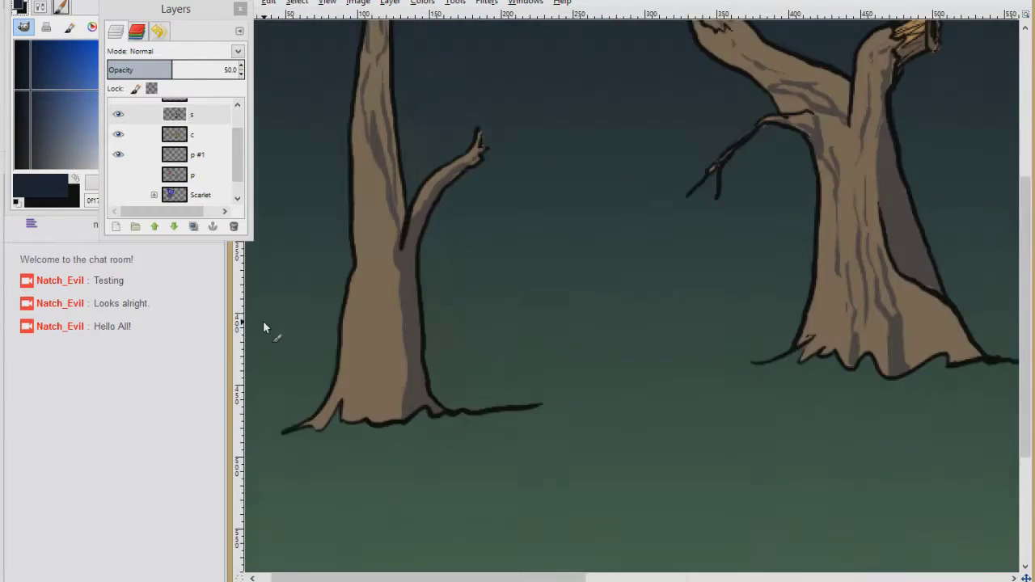
scroll(263, 324, down, 1)
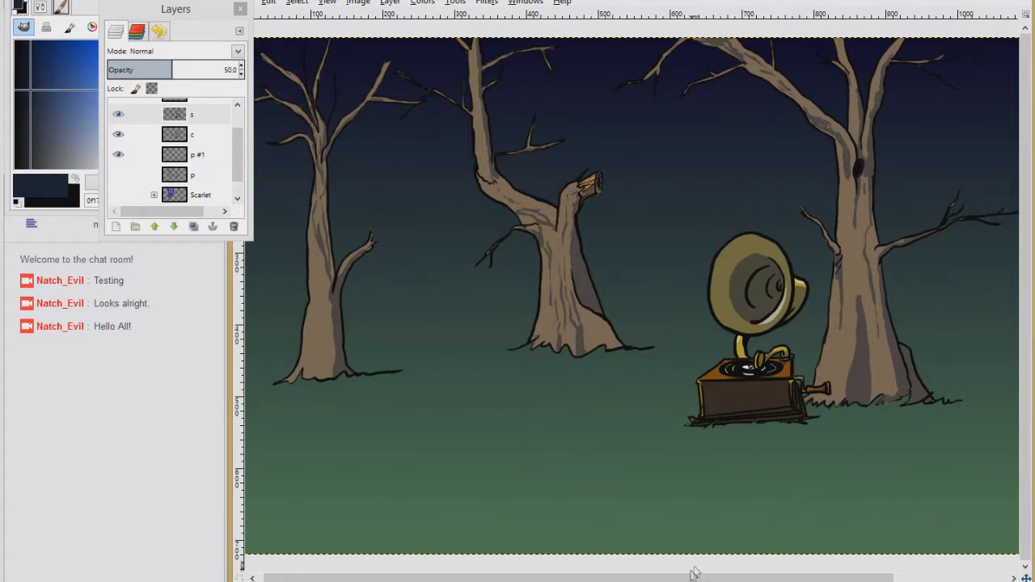
drag(691, 578, 685, 578)
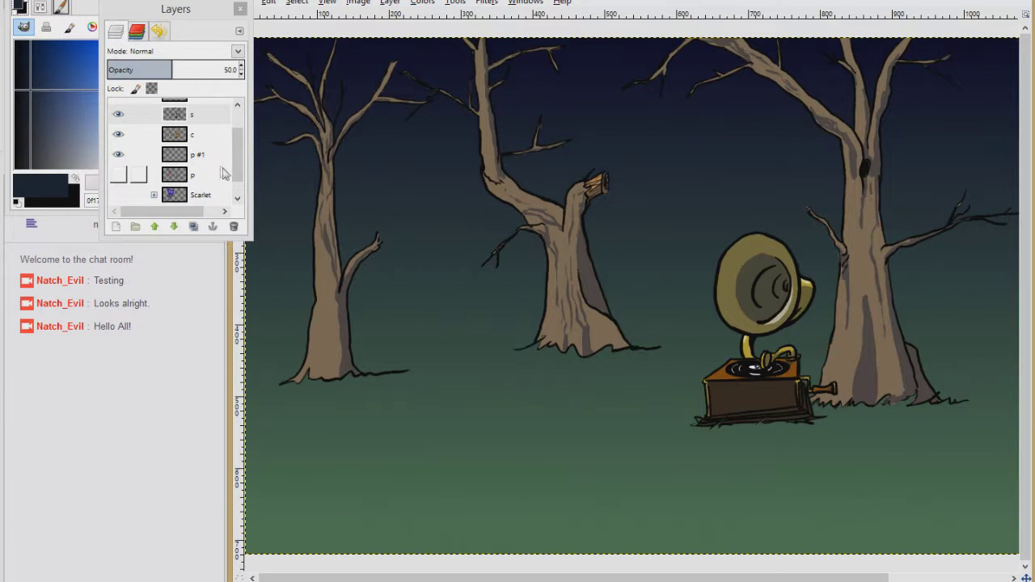
Step: Add a transparent 1280 x 720 layer named tree directly above the Background layer
scroll(194, 162, down, 1)
click(203, 195)
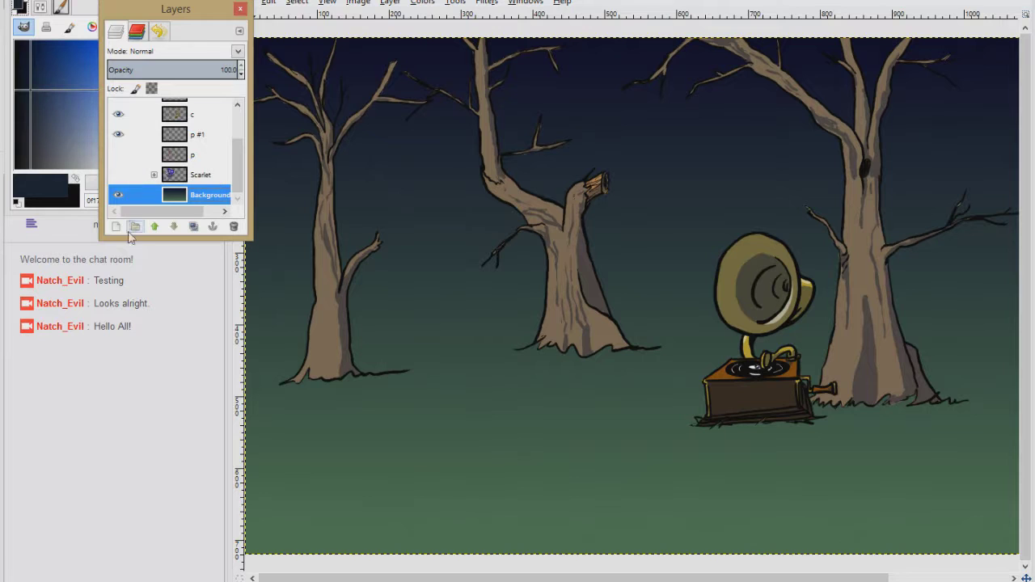
click(117, 227)
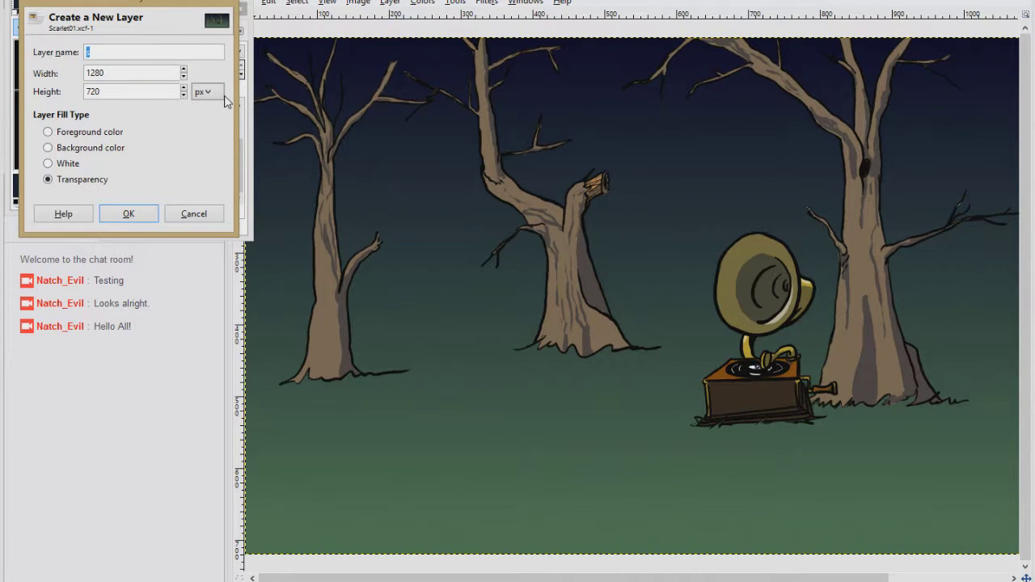
key(Return)
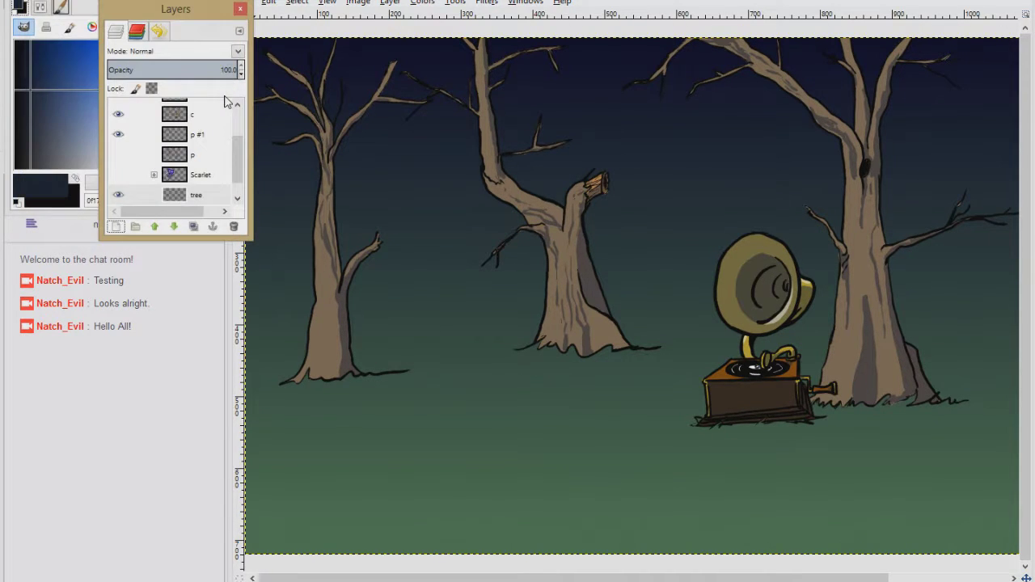
Step: Select the area above an uneven horizon line with the Free Select tool and switch on the Quick Mask
click(343, 0)
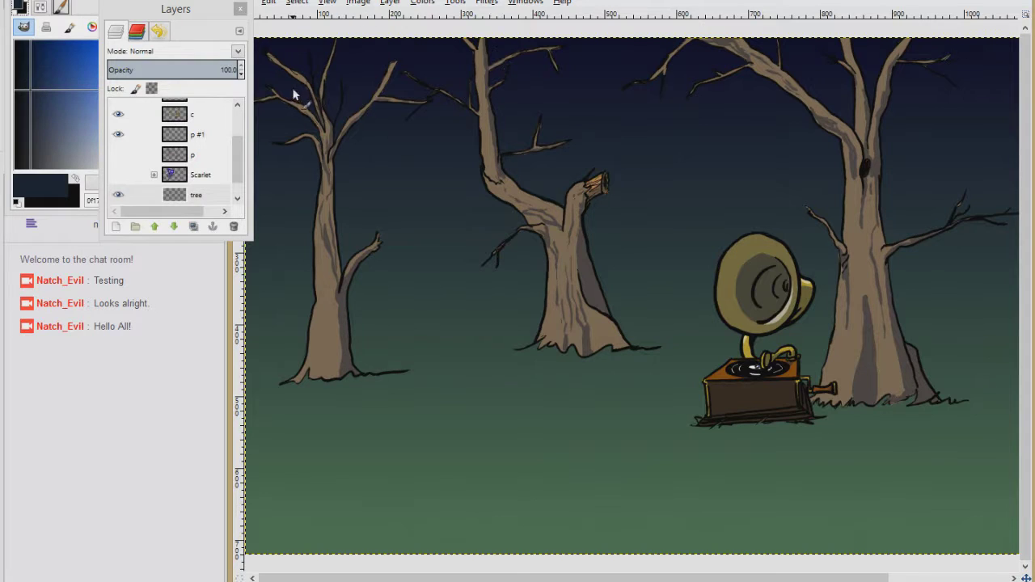
key(Tab)
key(minus)
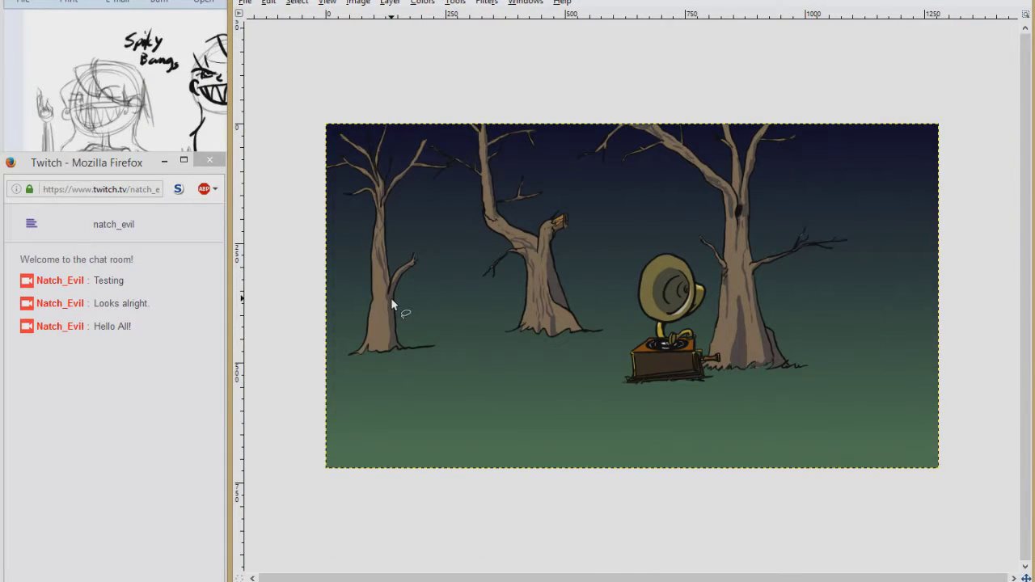
mouse_move(308, 310)
mouse_down()
mouse_move(1006, 291)
mouse_move(327, 81)
mouse_move(306, 311)
mouse_up()
key(shift+q)
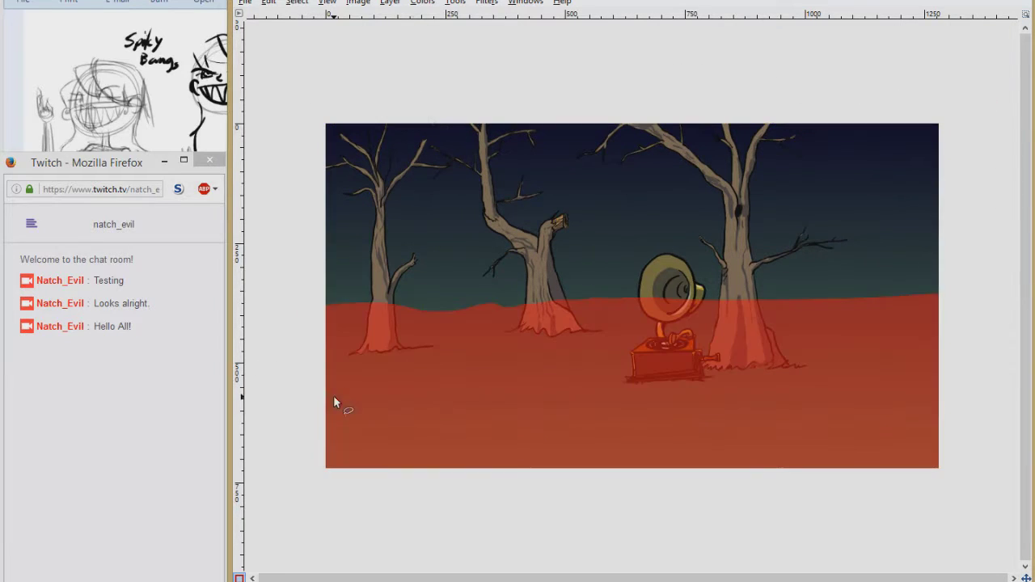
Step: Shape the Quick Mask into distant tree trunks joined by an arched canopy and fill the selection with black on layer tree
mouse_move(312, 197)
mouse_down()
mouse_move(945, 113)
mouse_move(866, 319)
mouse_move(803, 157)
mouse_move(762, 314)
mouse_move(661, 138)
mouse_move(620, 309)
mouse_move(537, 291)
mouse_move(437, 243)
mouse_move(376, 184)
mouse_up()
key(Return)
key(ctrl+i)
key(Delete)
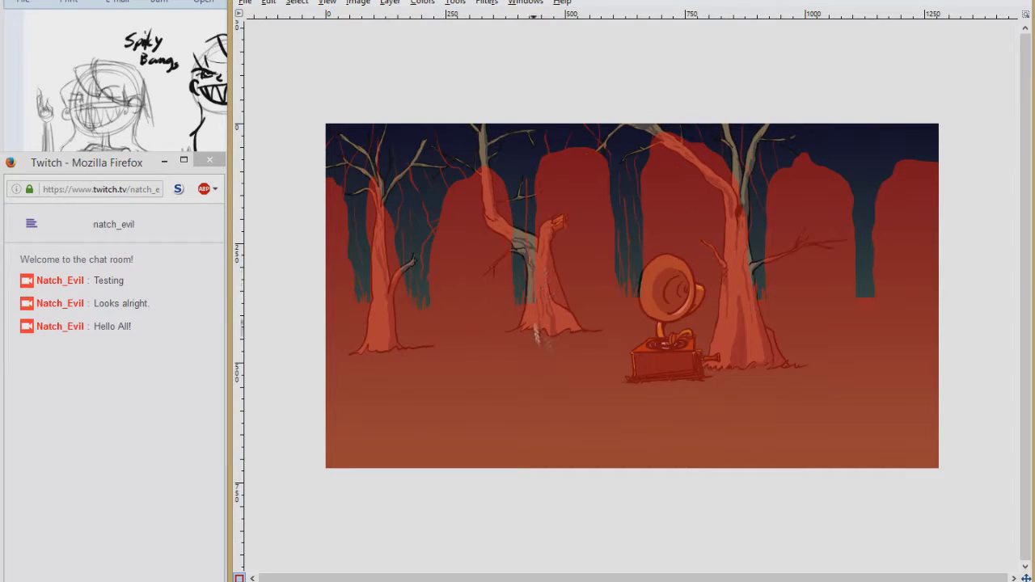
key(ctrl+z)
key(ctrl+z)
Step: Lower the tree layer's opacity to 28.6
key(Tab)
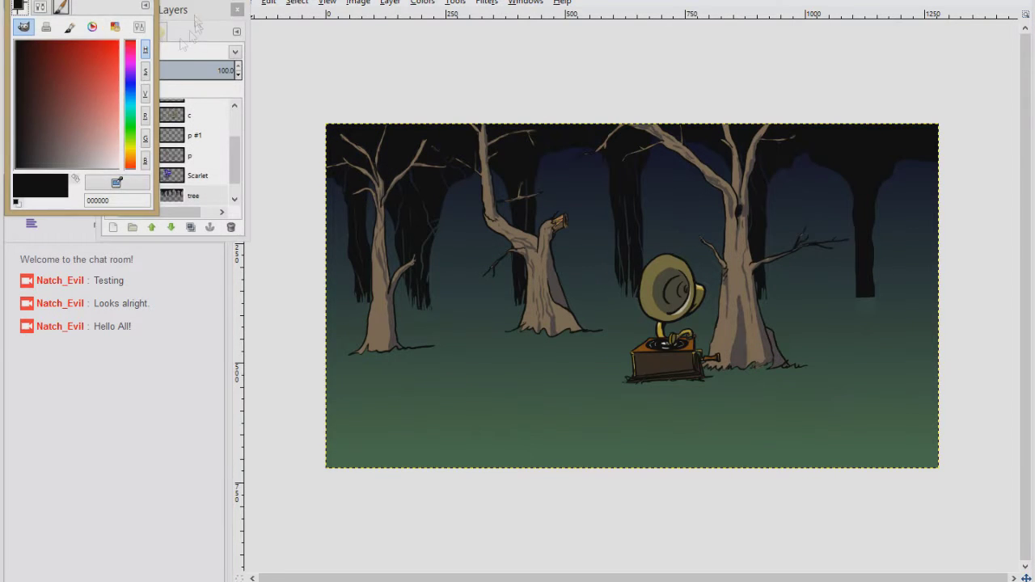
click(194, 29)
drag(218, 71, 157, 70)
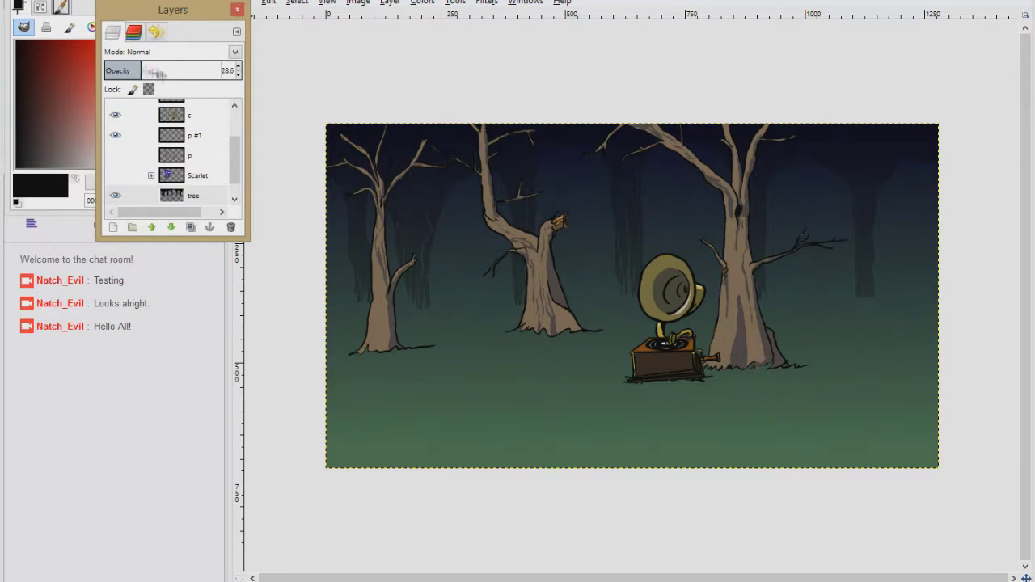
Step: Add a transparent 1280 x 720 layer named Touch-up directly below the floating Scarlet layer
drag(234, 162, 234, 133)
click(191, 130)
click(114, 228)
text(Touch)
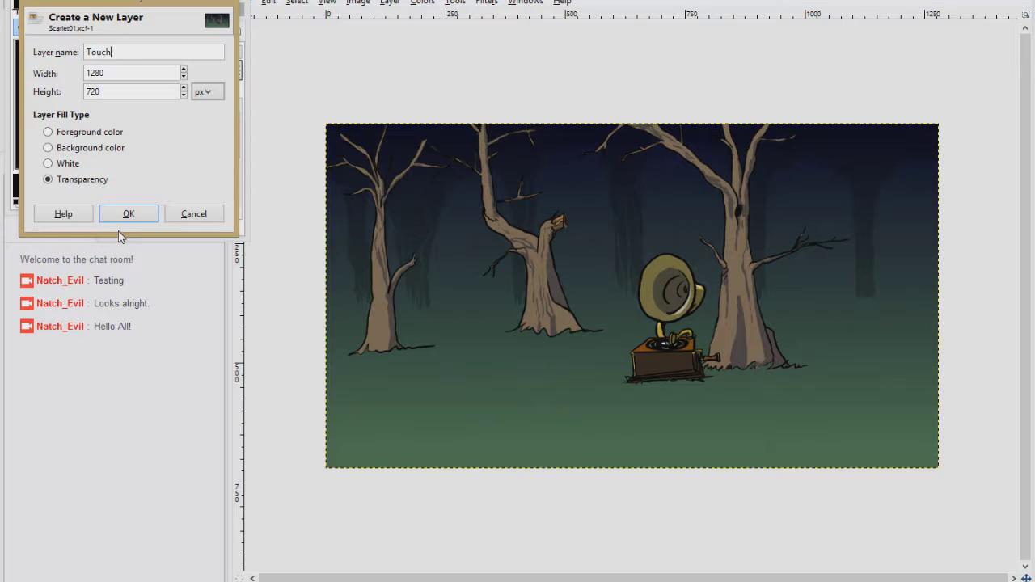
text(-up)
key(Return)
Step: Paint grass blades in the ground's dark green over the left tree's base and ground line on the Touch-up layer
drag(462, 323, 337, 376)
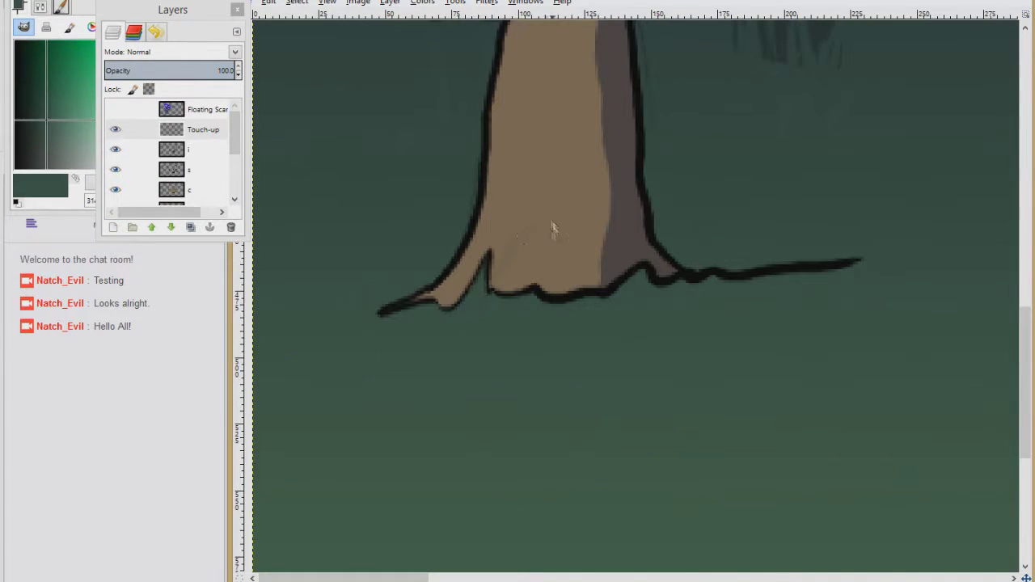
drag(495, 296, 537, 229)
mouse_move(540, 300)
mouse_down()
mouse_move(533, 254)
mouse_move(570, 252)
mouse_up()
drag(601, 288, 578, 227)
drag(619, 286, 623, 227)
drag(686, 283, 697, 265)
drag(751, 283, 759, 262)
drag(829, 275, 832, 256)
drag(466, 309, 483, 255)
drag(504, 298, 528, 273)
Step: Sample the dark green near the middle tree and paint grass blades over its roots and ground line
scroll(679, 449, down, 5)
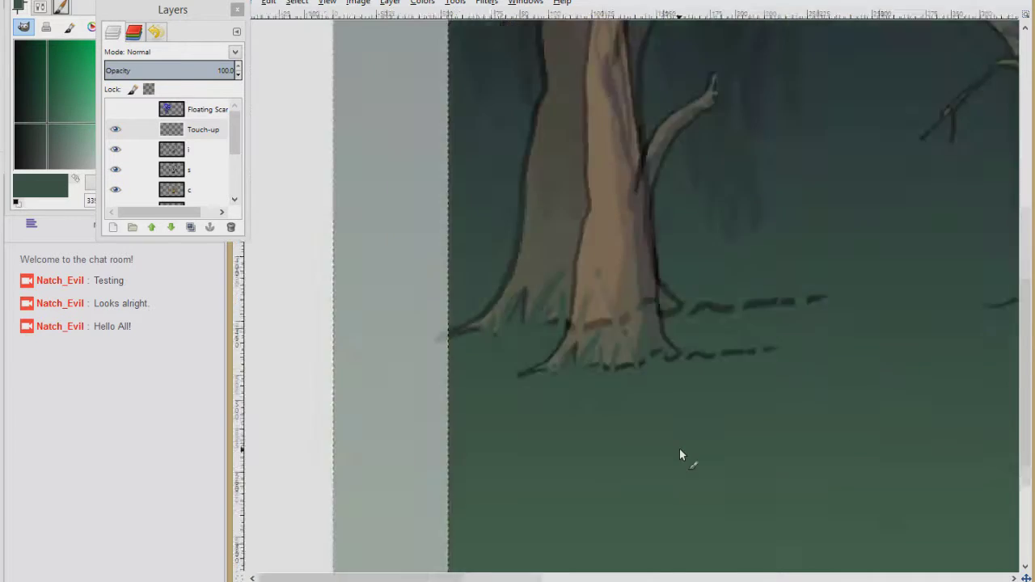
drag(621, 305, 468, 355)
ctrl+click(463, 252)
drag(486, 286, 526, 246)
drag(553, 293, 537, 239)
mouse_move(618, 291)
mouse_down()
mouse_move(617, 267)
mouse_move(685, 222)
mouse_up()
drag(686, 312, 693, 253)
mouse_move(703, 299)
mouse_down()
mouse_move(729, 249)
mouse_move(775, 237)
mouse_up()
drag(774, 297, 784, 259)
drag(731, 288, 716, 236)
drag(739, 271, 766, 236)
drag(758, 296, 768, 252)
drag(598, 302, 596, 227)
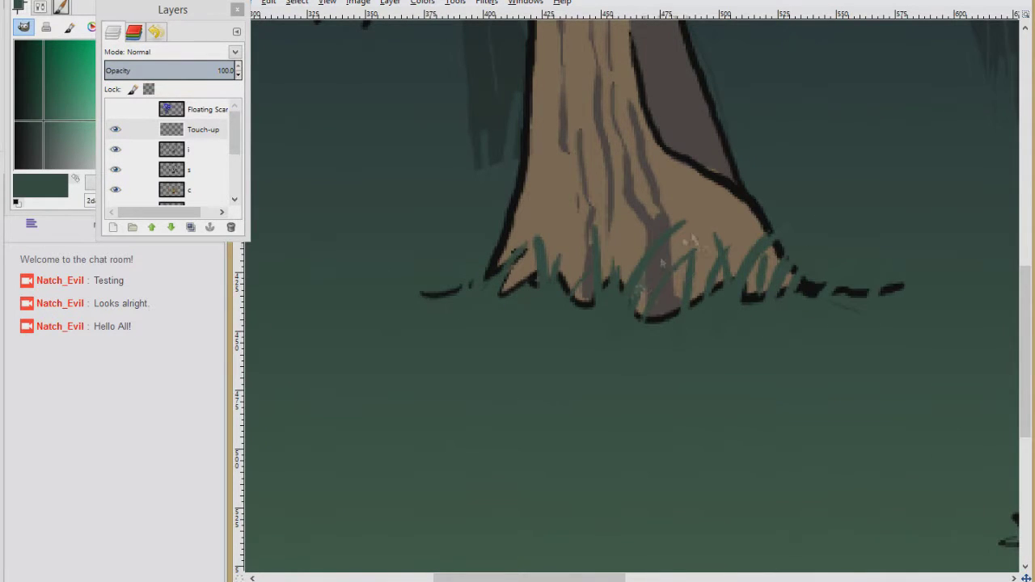
Step: Add more grass blades at the middle tree's roots and along the broken ground line beside them
drag(644, 316, 630, 273)
drag(697, 309, 716, 249)
drag(817, 302, 824, 279)
Step: Sample the ground's dark greens near the gramophone and paint grass blades over the lower edge and shadow of its box
ctrl+click(854, 166)
scroll(889, 150, down, 4)
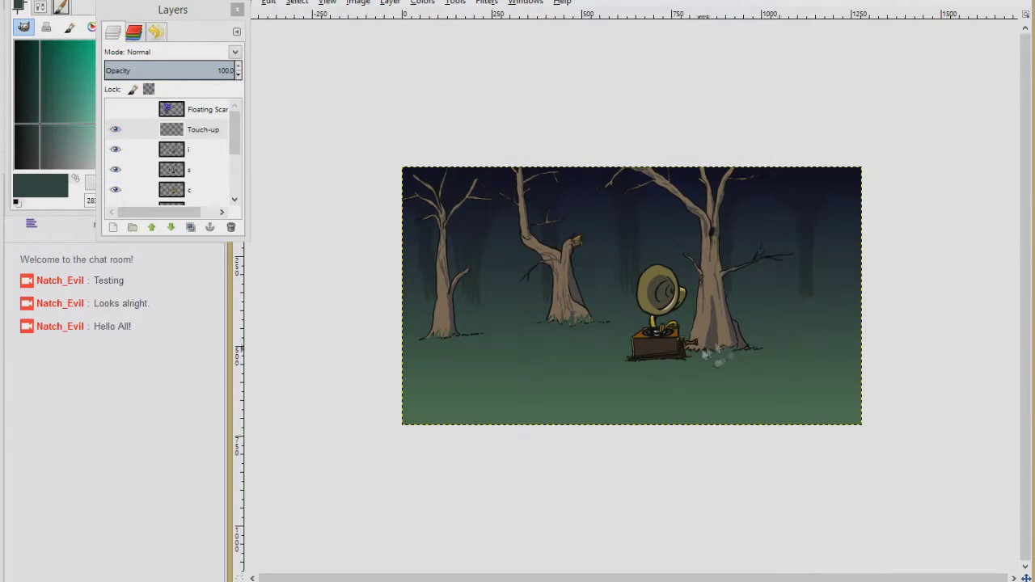
scroll(709, 358, up, 4)
drag(780, 264, 494, 354)
ctrl+click(378, 310)
drag(413, 298, 428, 266)
mouse_move(458, 292)
mouse_down()
mouse_move(465, 246)
mouse_move(517, 254)
mouse_up()
drag(550, 286, 593, 226)
drag(632, 281, 647, 257)
mouse_move(660, 282)
mouse_down()
mouse_move(693, 244)
mouse_move(648, 233)
mouse_up()
ctrl+click(683, 311)
drag(689, 285, 716, 252)
drag(720, 289, 756, 215)
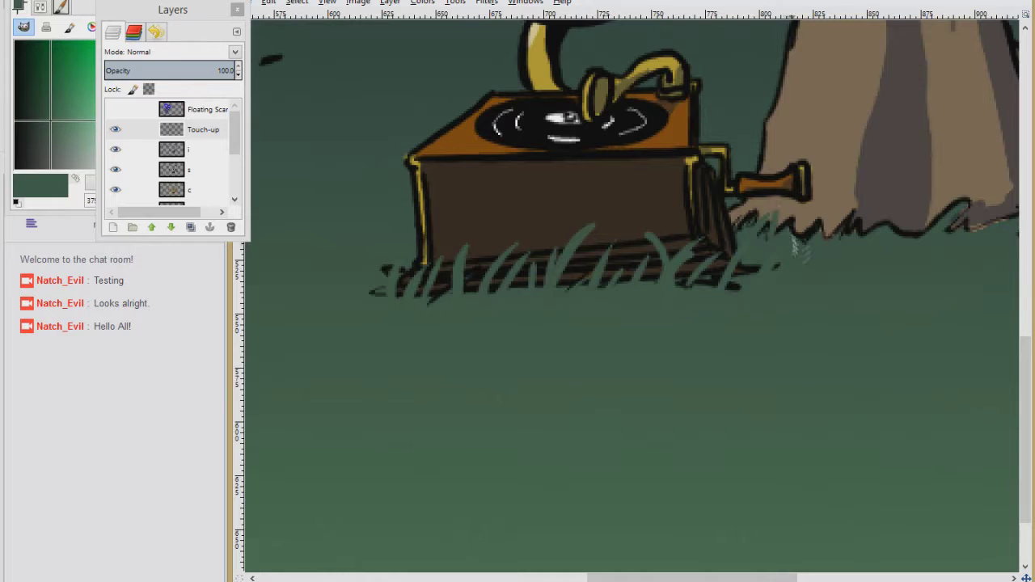
Step: Sample the surrounding ground green and paint grass blades over the near roots of the tree beside the gramophone's crank
drag(807, 253, 836, 216)
drag(822, 243, 542, 275)
mouse_move(495, 252)
mouse_down()
mouse_move(511, 202)
mouse_move(503, 230)
mouse_up()
key(ctrl+z)
ctrl+click(602, 276)
mouse_move(612, 260)
mouse_down()
mouse_move(642, 204)
mouse_move(670, 223)
mouse_up()
mouse_move(697, 258)
mouse_down()
mouse_move(724, 194)
mouse_move(697, 203)
mouse_up()
mouse_move(723, 267)
mouse_down()
mouse_move(743, 241)
mouse_move(550, 262)
mouse_up()
Step: Sample a green below the gramophone-side tree and paint grass blades over its far root and ground line
ctrl+click(558, 314)
drag(543, 309, 564, 265)
mouse_move(577, 304)
mouse_down()
mouse_move(602, 254)
mouse_move(626, 272)
mouse_up()
drag(677, 305, 694, 290)
drag(620, 306, 630, 287)
Step: Make the floating Scarlet layer visible again and add a new layer named Music above the others
scroll(652, 232, down, 5)
click(114, 110)
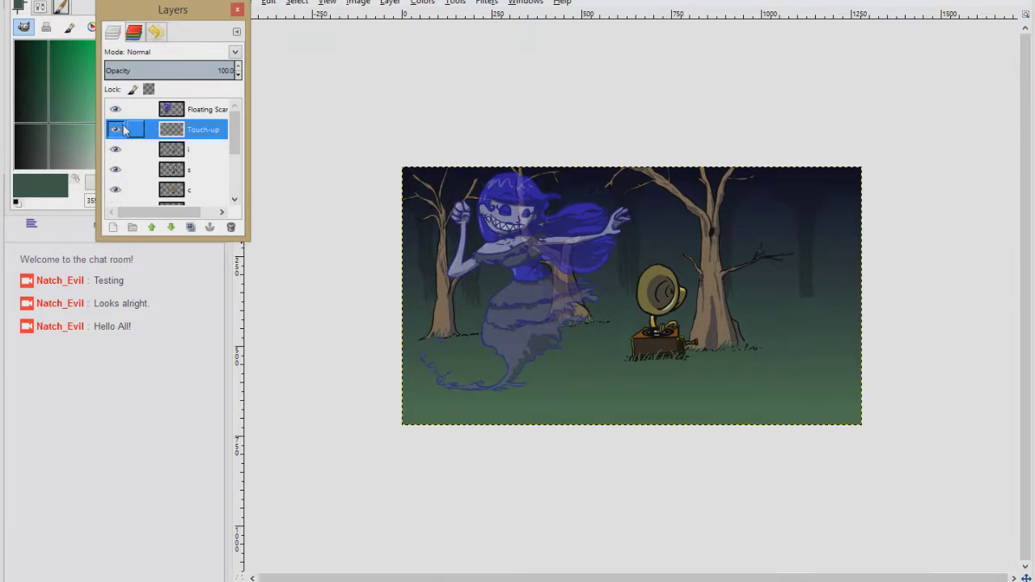
click(113, 227)
text(Music)
click(147, 232)
Step: Set the foreground colour to white and draw music notes between the ghost's hand and the gramophone horn on the Music layer
mouse_move(740, 219)
mouse_down()
mouse_move(582, 344)
mouse_move(556, 328)
mouse_up()
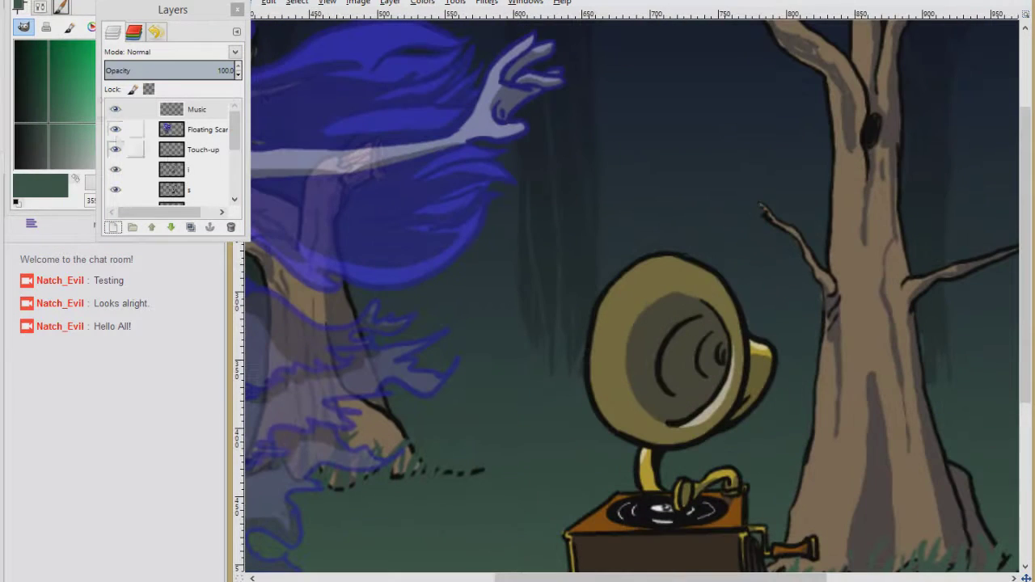
key(d)
key(x)
drag(555, 230, 554, 214)
mouse_move(568, 223)
mouse_down()
mouse_move(604, 155)
mouse_move(617, 183)
mouse_up()
drag(472, 312, 473, 316)
mouse_move(474, 309)
mouse_down()
mouse_move(456, 261)
mouse_move(478, 255)
mouse_up()
mouse_move(521, 348)
mouse_down()
mouse_move(531, 356)
mouse_move(558, 282)
mouse_up()
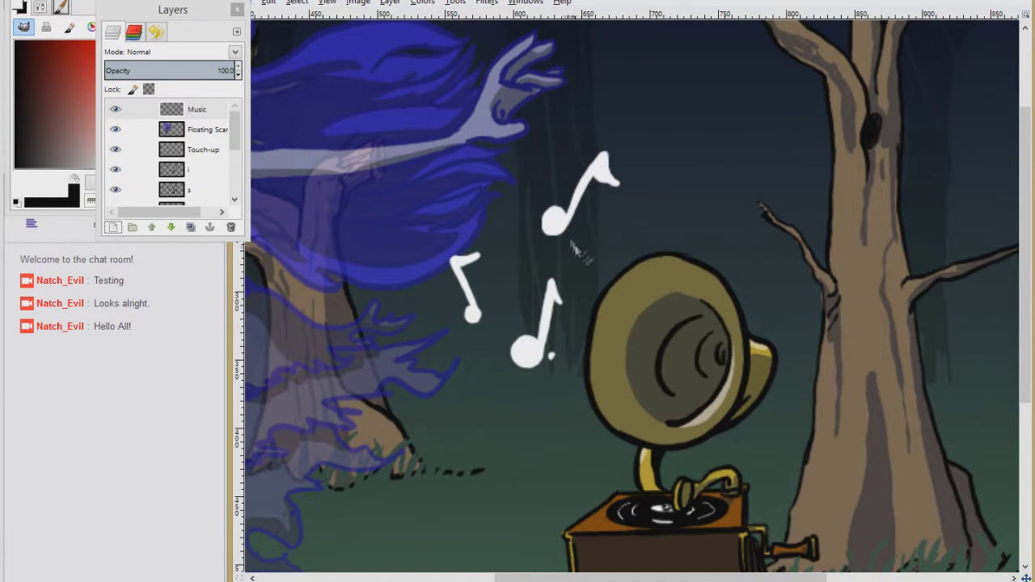
Step: Draw short white sound lines radiating from the open side of the gramophone horn
drag(653, 244, 631, 209)
drag(611, 259, 587, 243)
drag(576, 321, 525, 305)
drag(576, 377, 522, 386)
drag(595, 423, 531, 443)
Step: Draw more white music notes above the ghost's head, over her hair and beside her skirt
drag(383, 85, 557, 214)
drag(557, 213, 575, 161)
scroll(552, 401, down, 3)
scroll(552, 401, left, 3)
drag(579, 361, 590, 312)
drag(368, 417, 372, 421)
drag(375, 415, 383, 375)
drag(559, 138, 646, 364)
drag(602, 215, 608, 216)
drag(612, 211, 642, 163)
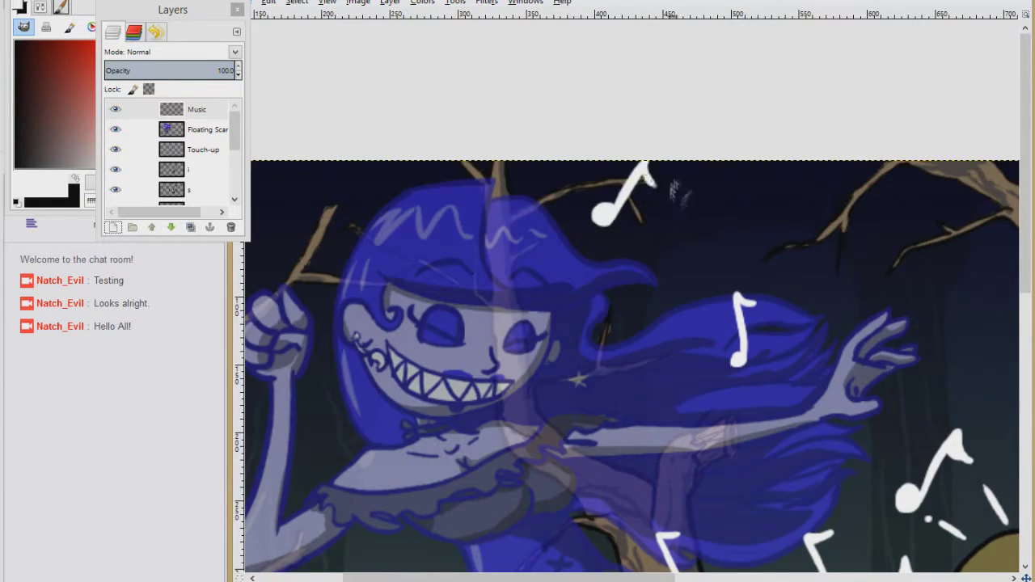
scroll(634, 233, down, 3)
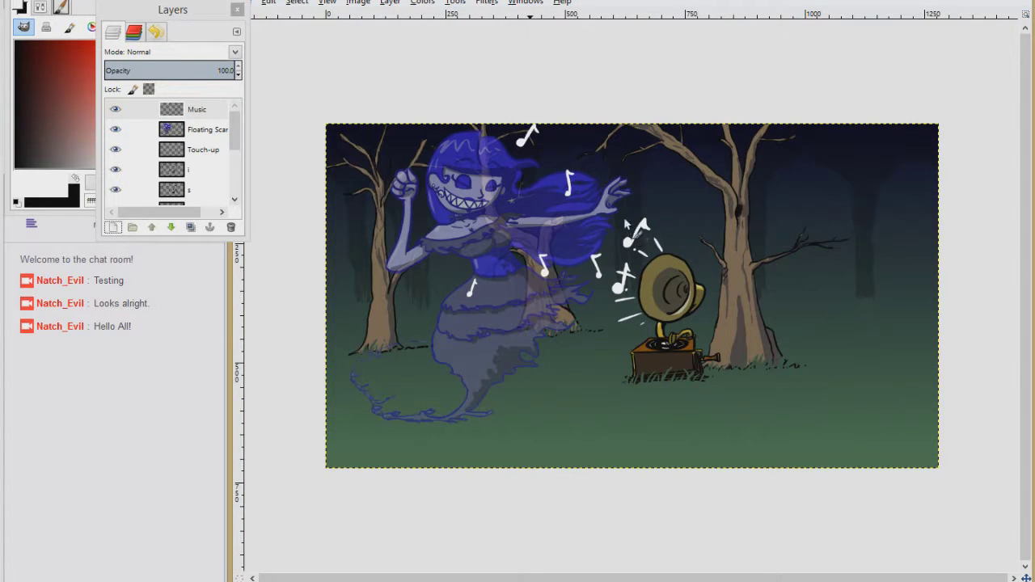
Step: Crop the image to about 915 x 650 pixels, trimming the empty background beyond the gramophone-side tree and below the ghost's tail
click(202, 130)
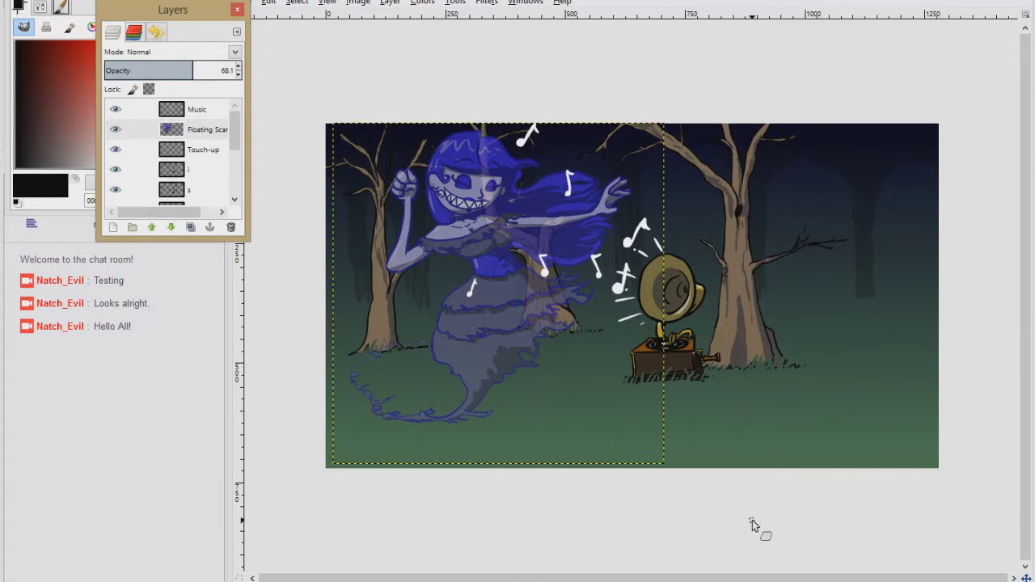
click(321, 114)
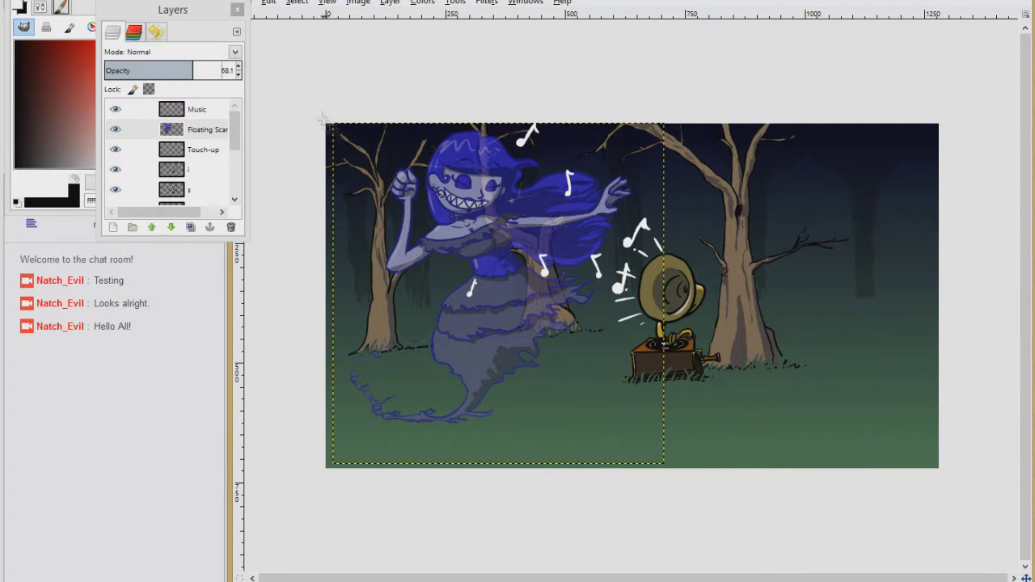
drag(313, 110, 764, 435)
key(Return)
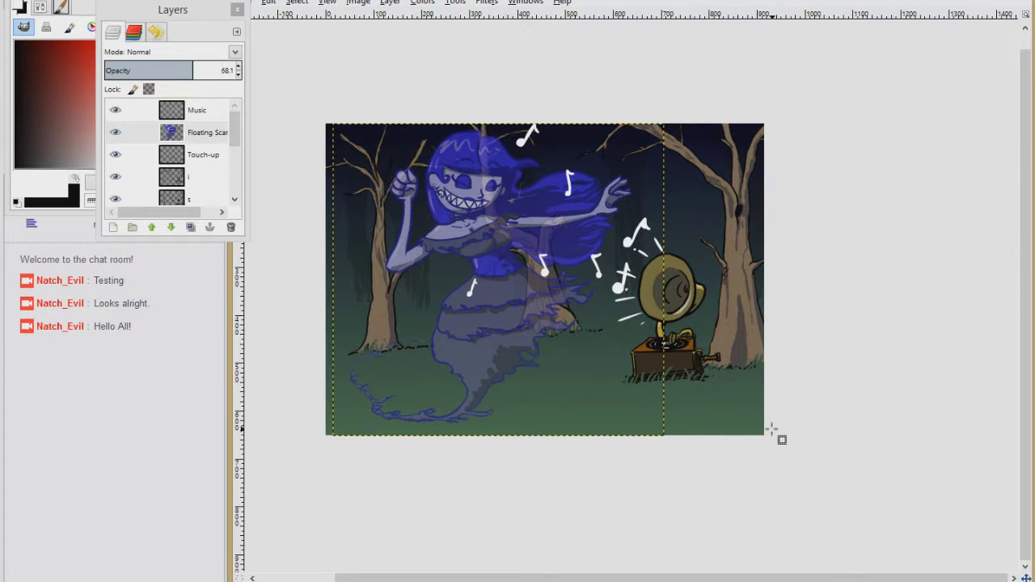
key(shift+e)
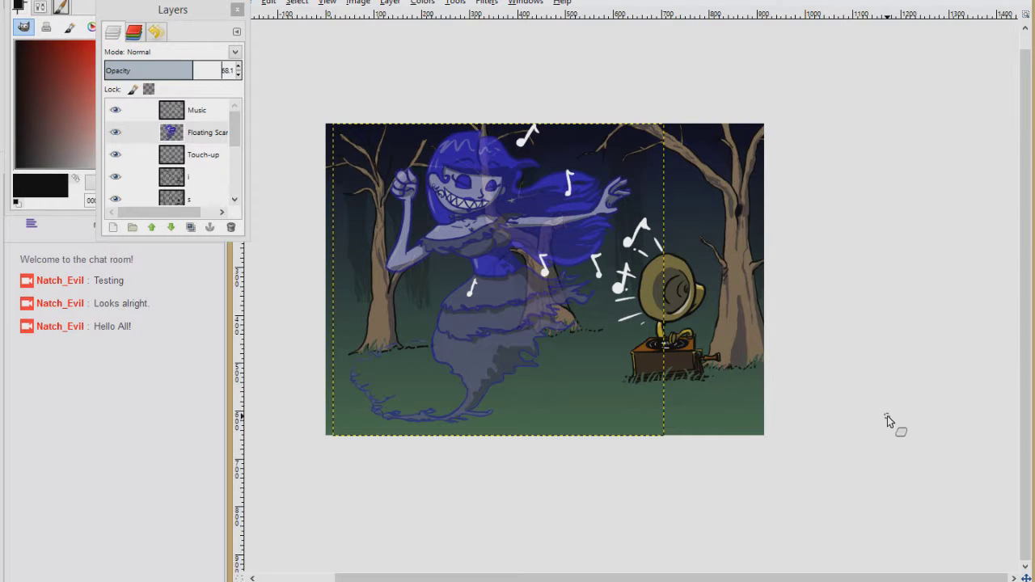
Step: Export the image as Scarlet01.jpg in the Just Stuff folder with JPEG quality 90
key(ctrl+shift+e)
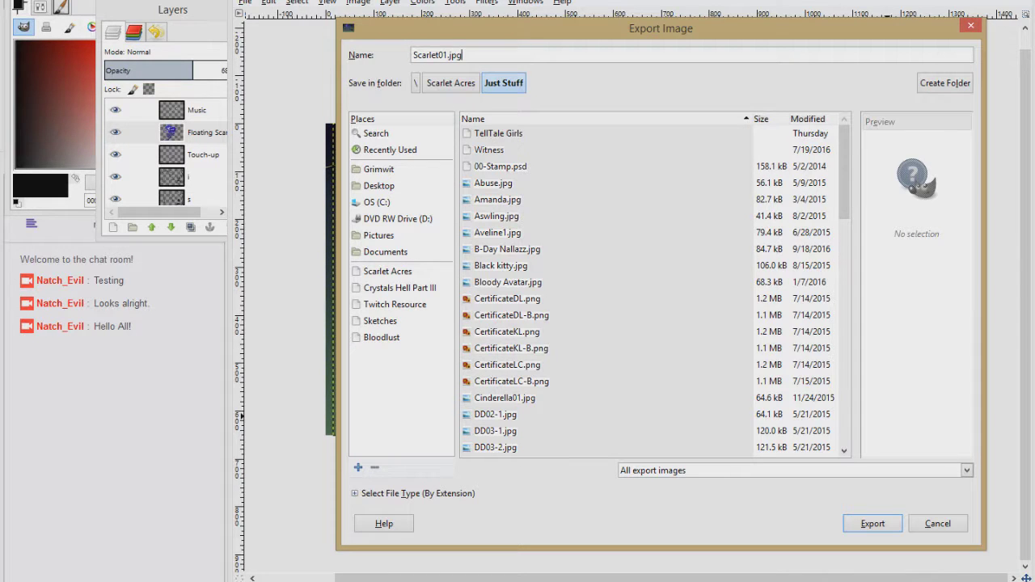
key(Return)
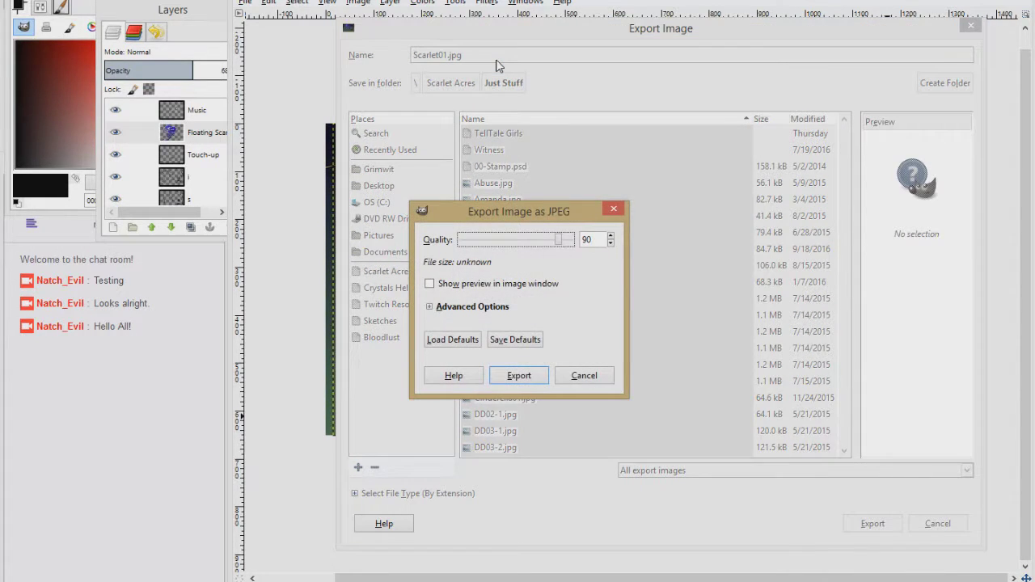
click(537, 377)
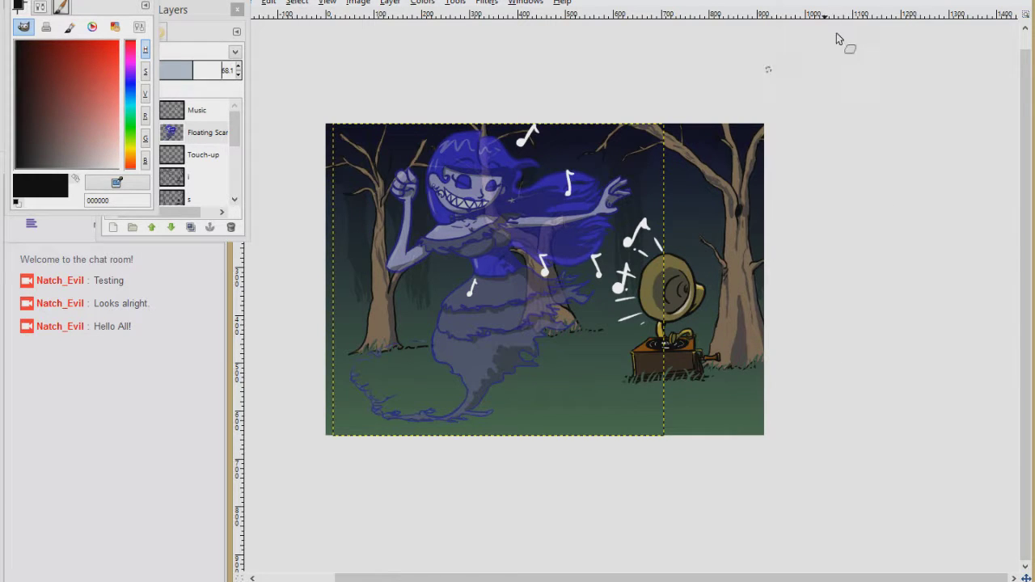
Step: Minimize the drawing window and switch to the Twitch dashboard in Firefox
click(969, 0)
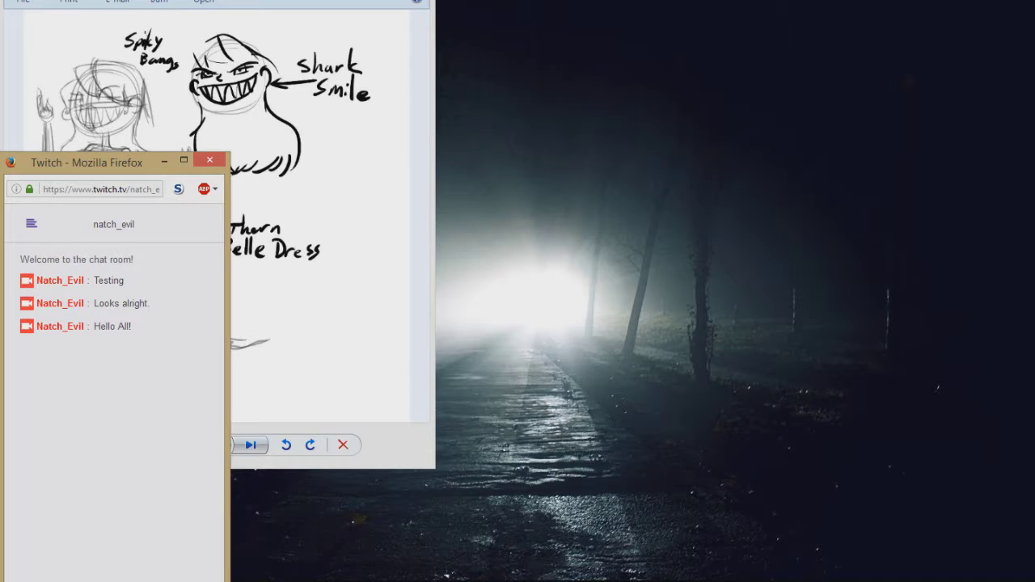
mouse_move(516, 581)
mouse_move(173, 581)
click(117, 547)
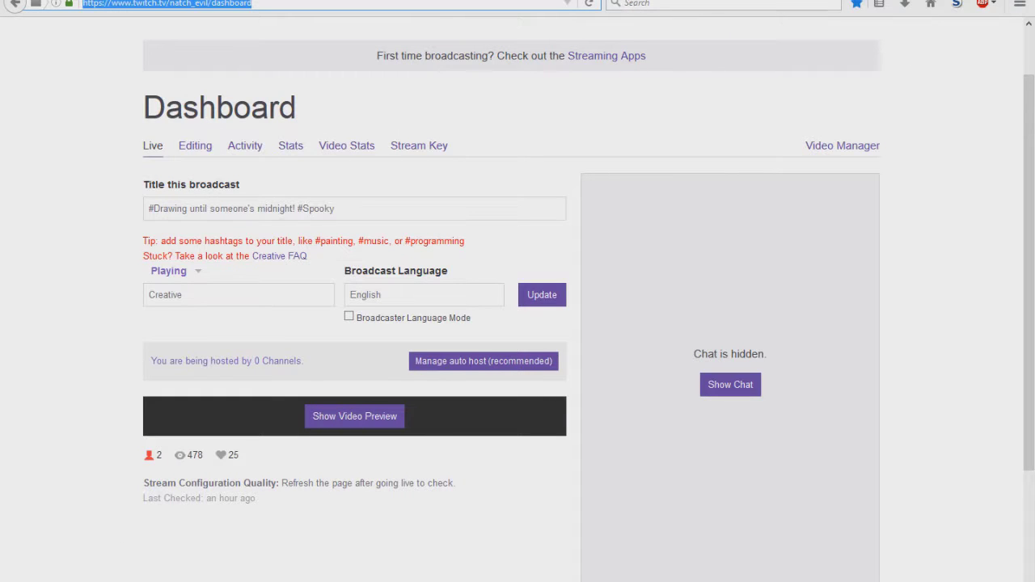
Step: Minimize the Twitch dashboard and switch to the OBS window
click(969, 0)
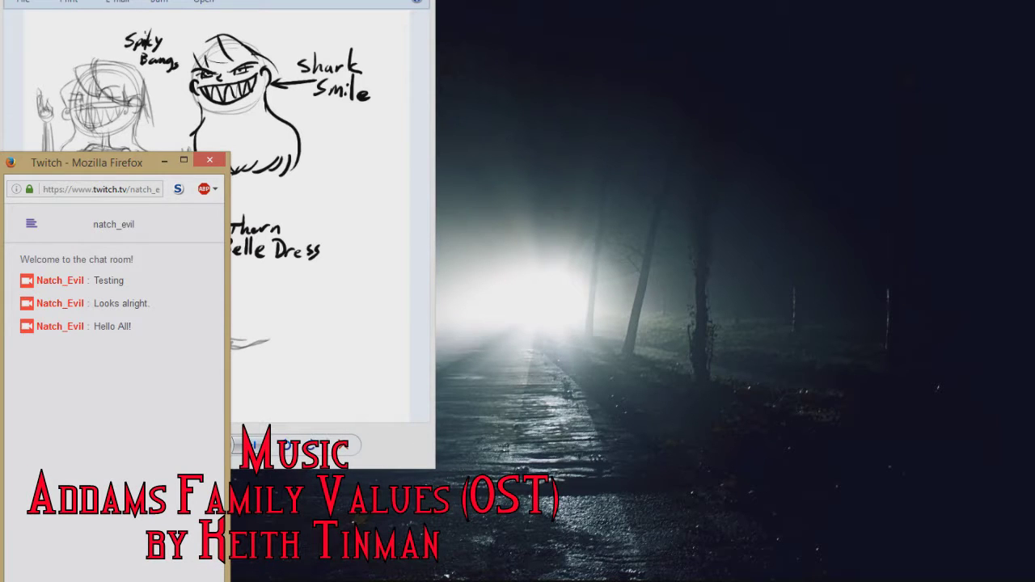
mouse_move(515, 581)
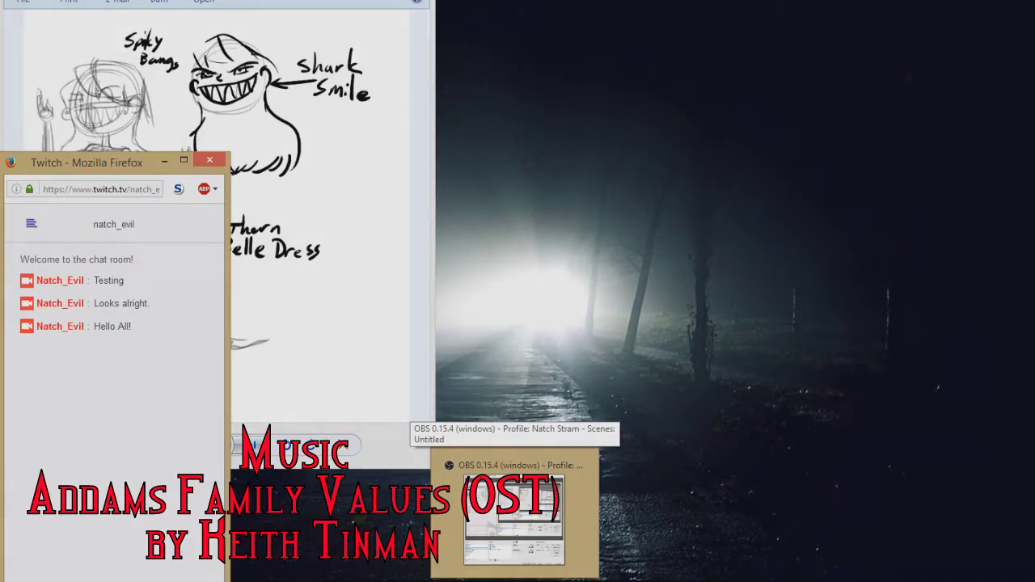
click(514, 520)
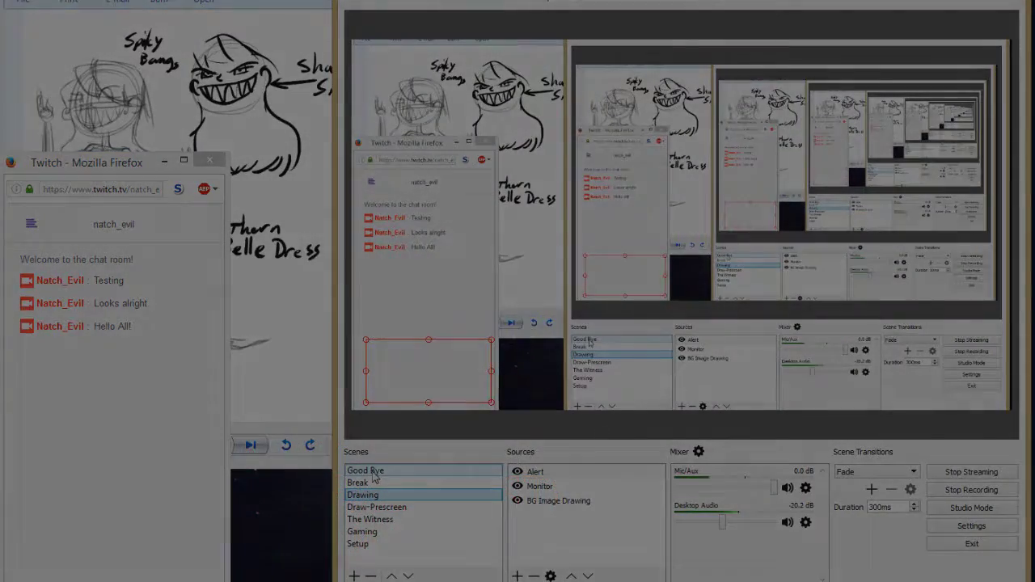